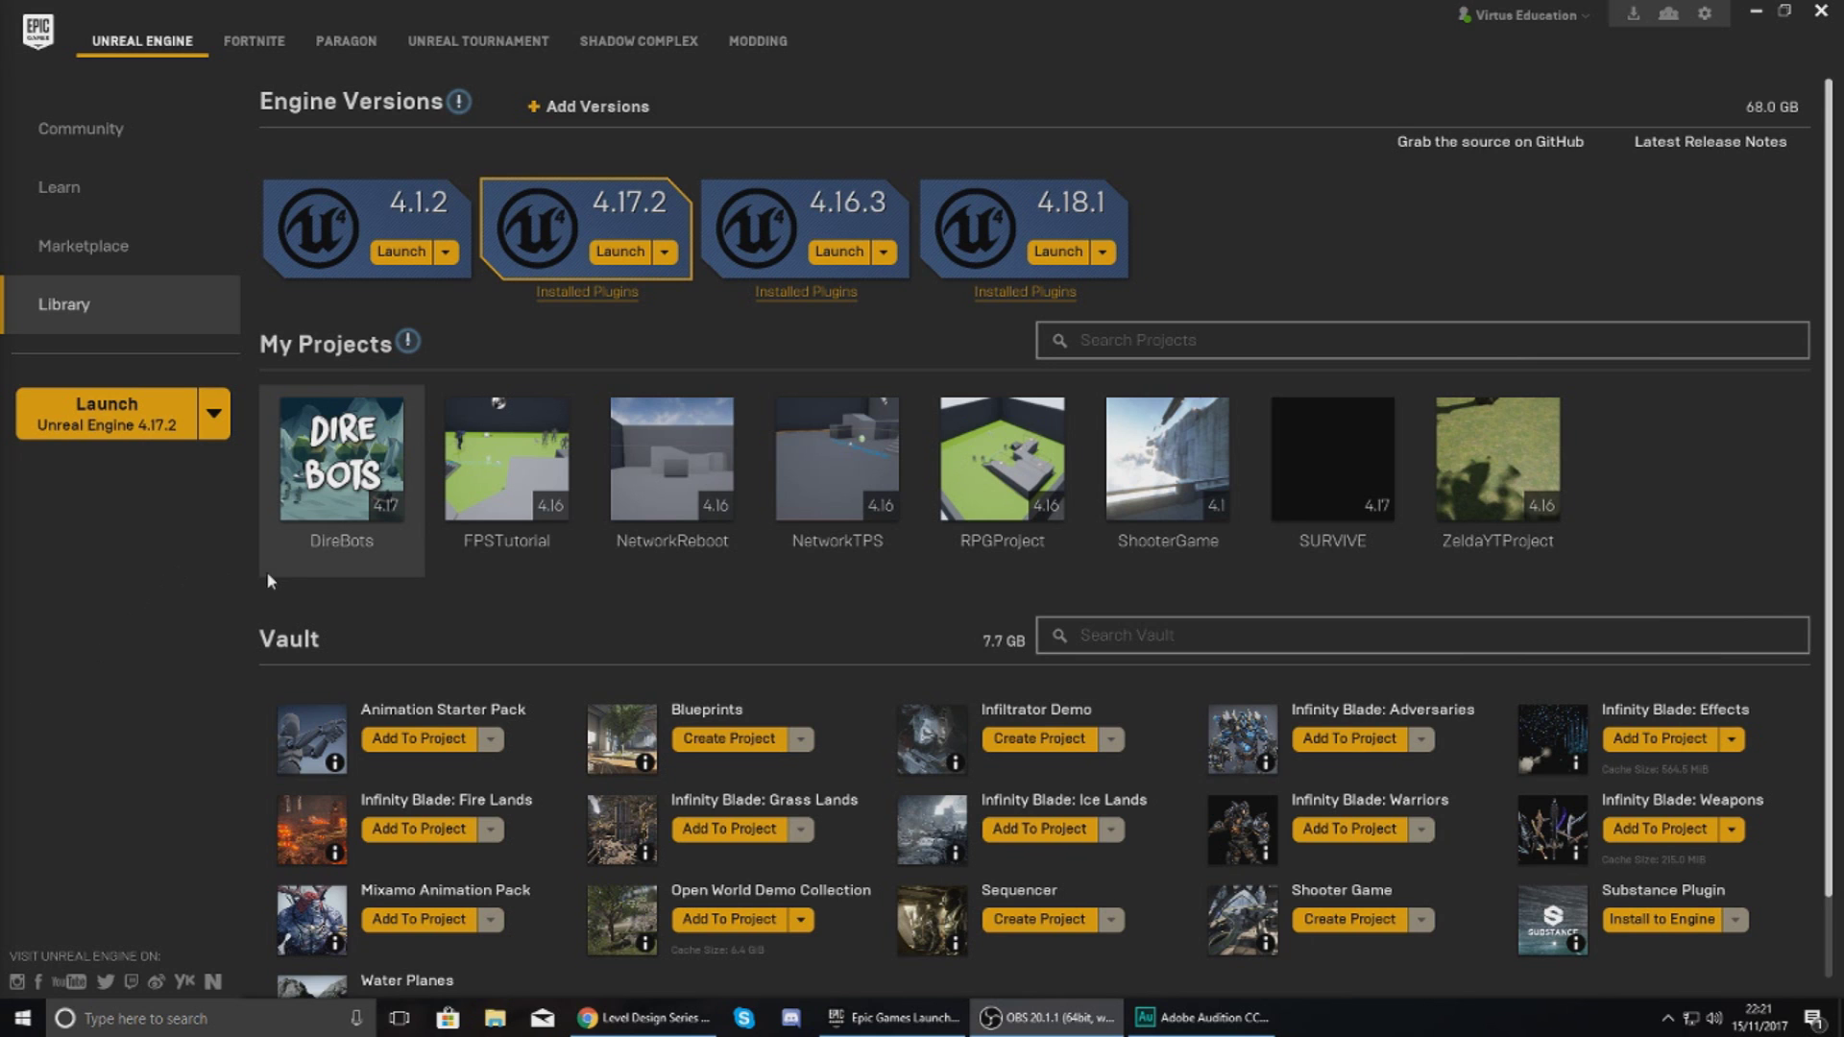
Look over the Community news page, then go back to the Library
mouse_move(322, 516)
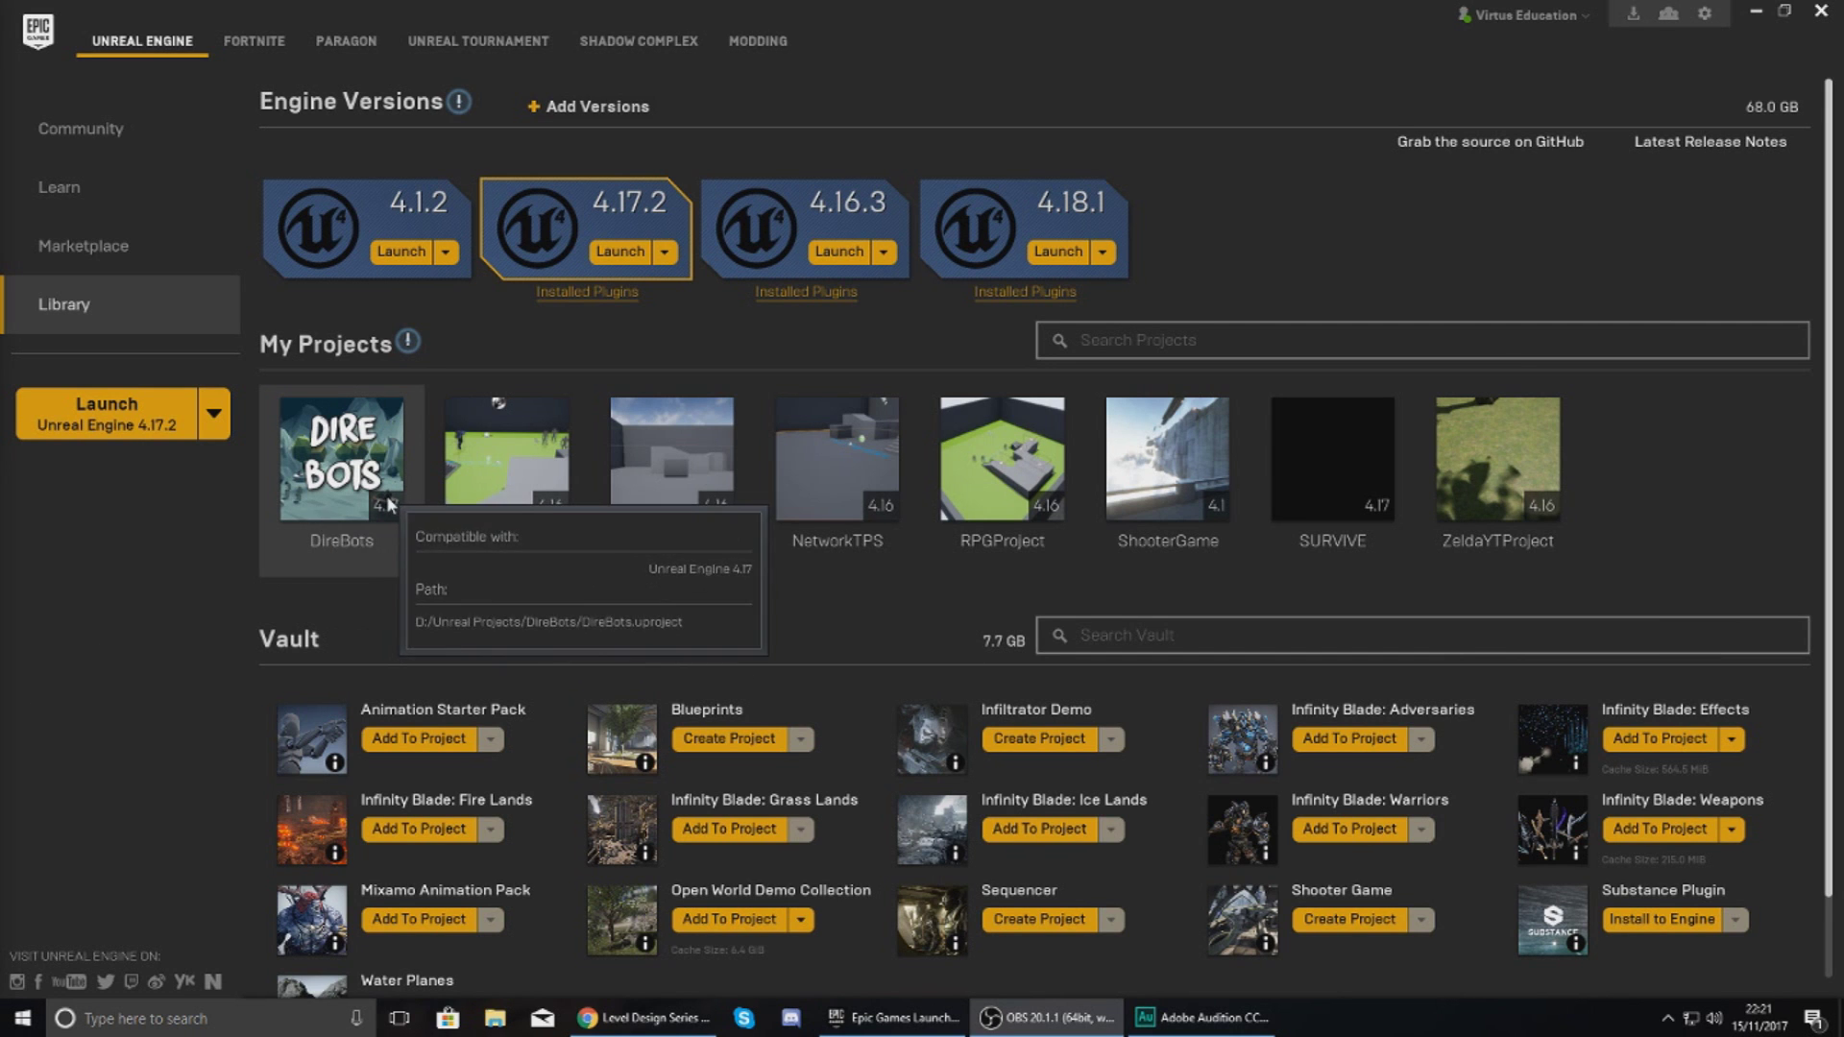
mouse_move(563, 512)
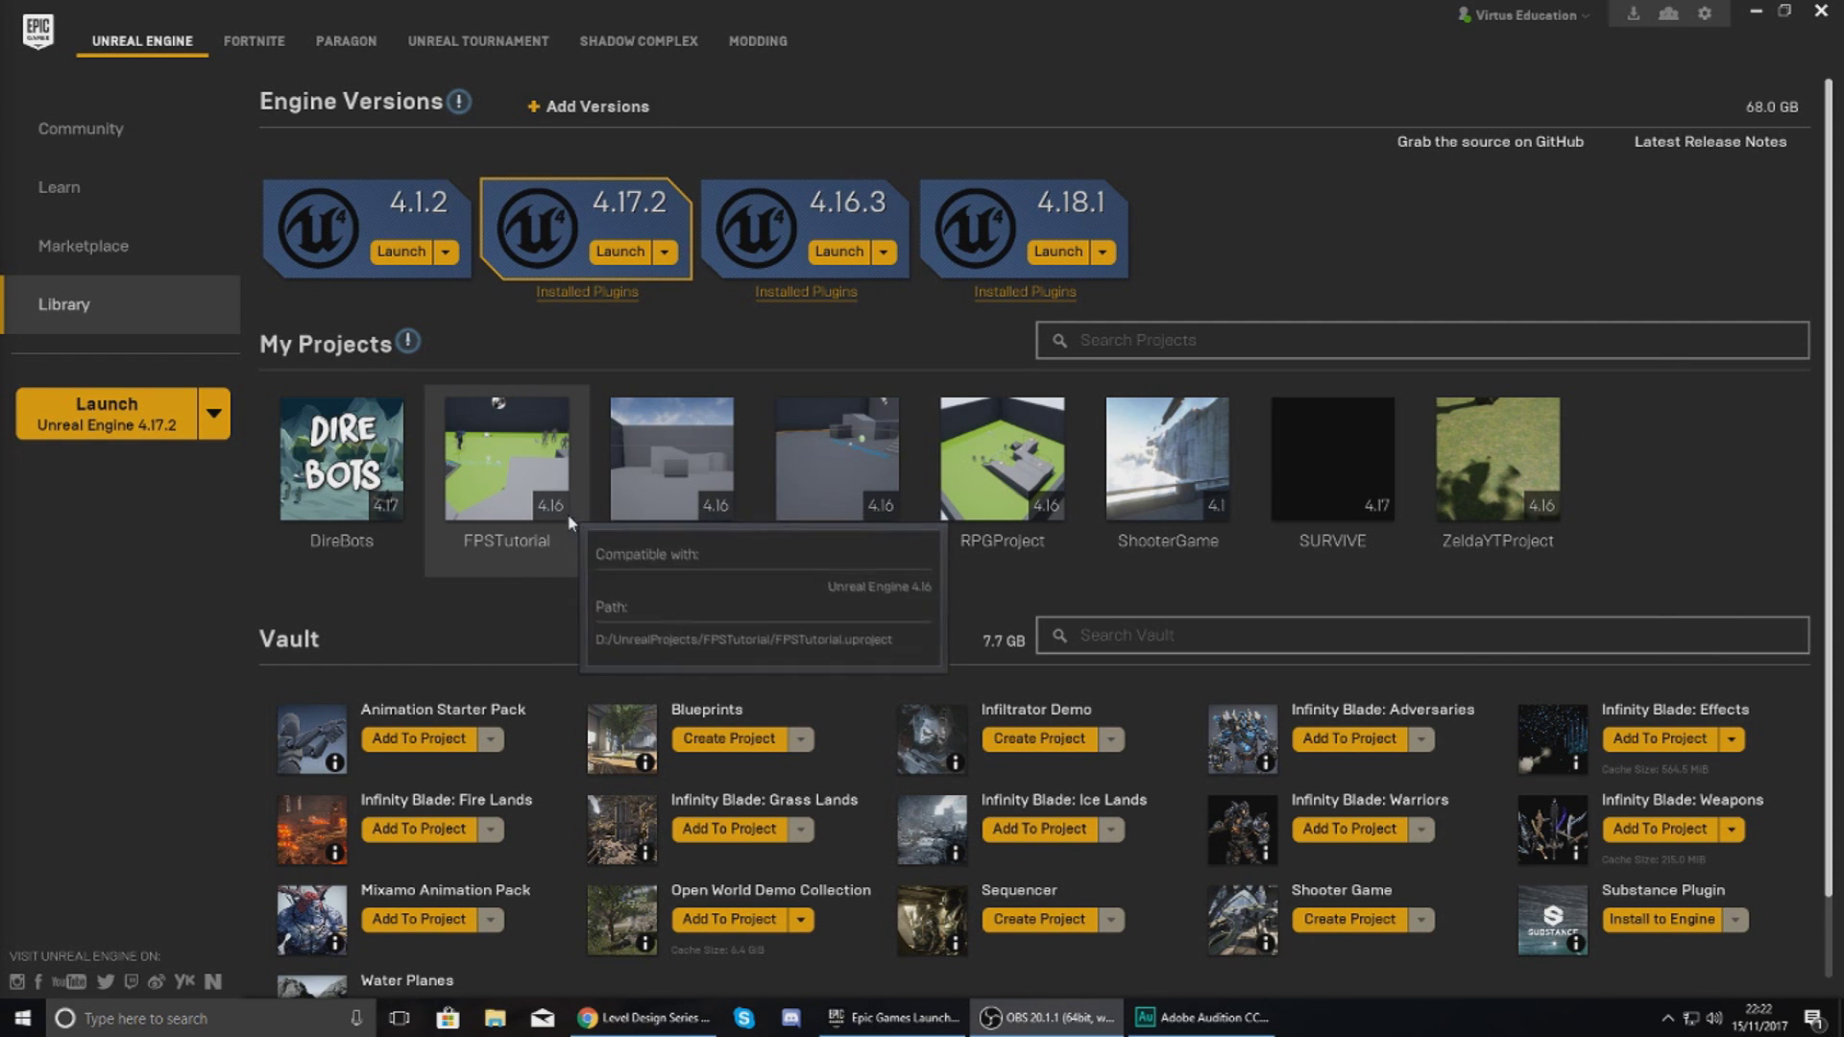
mouse_move(780, 517)
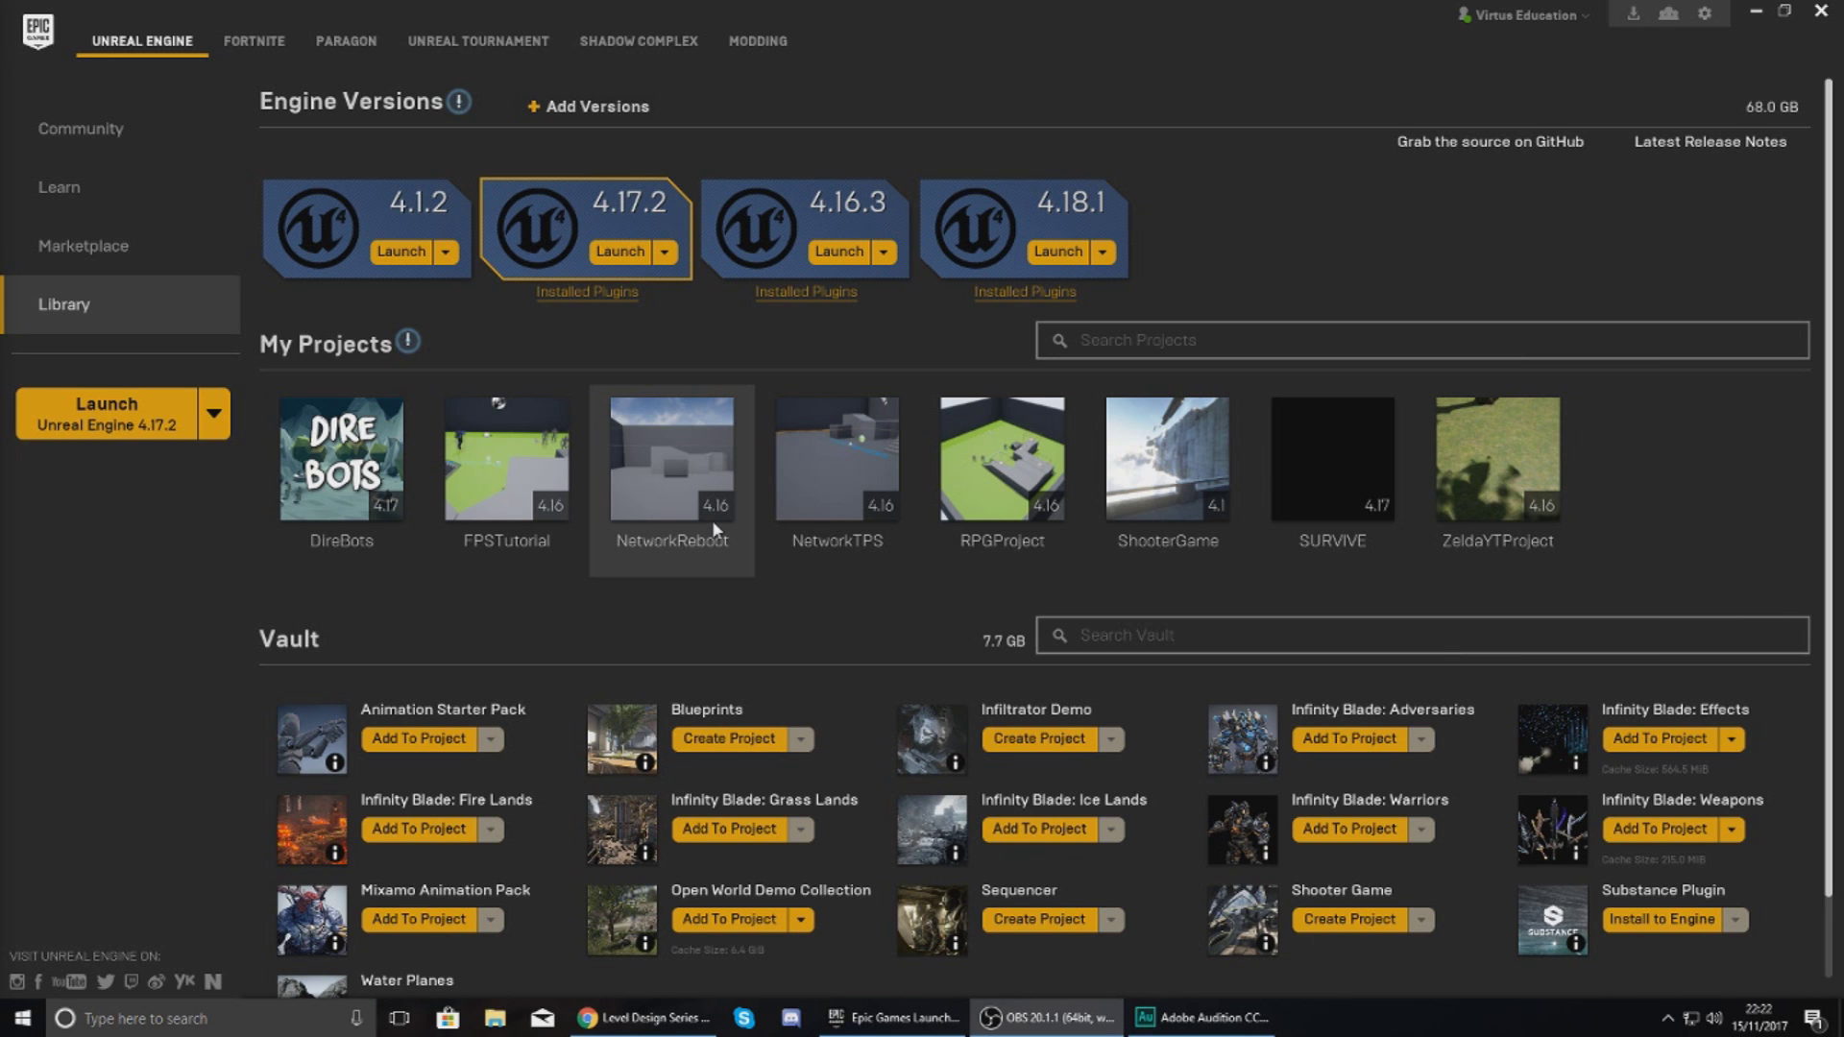
left_click(107, 146)
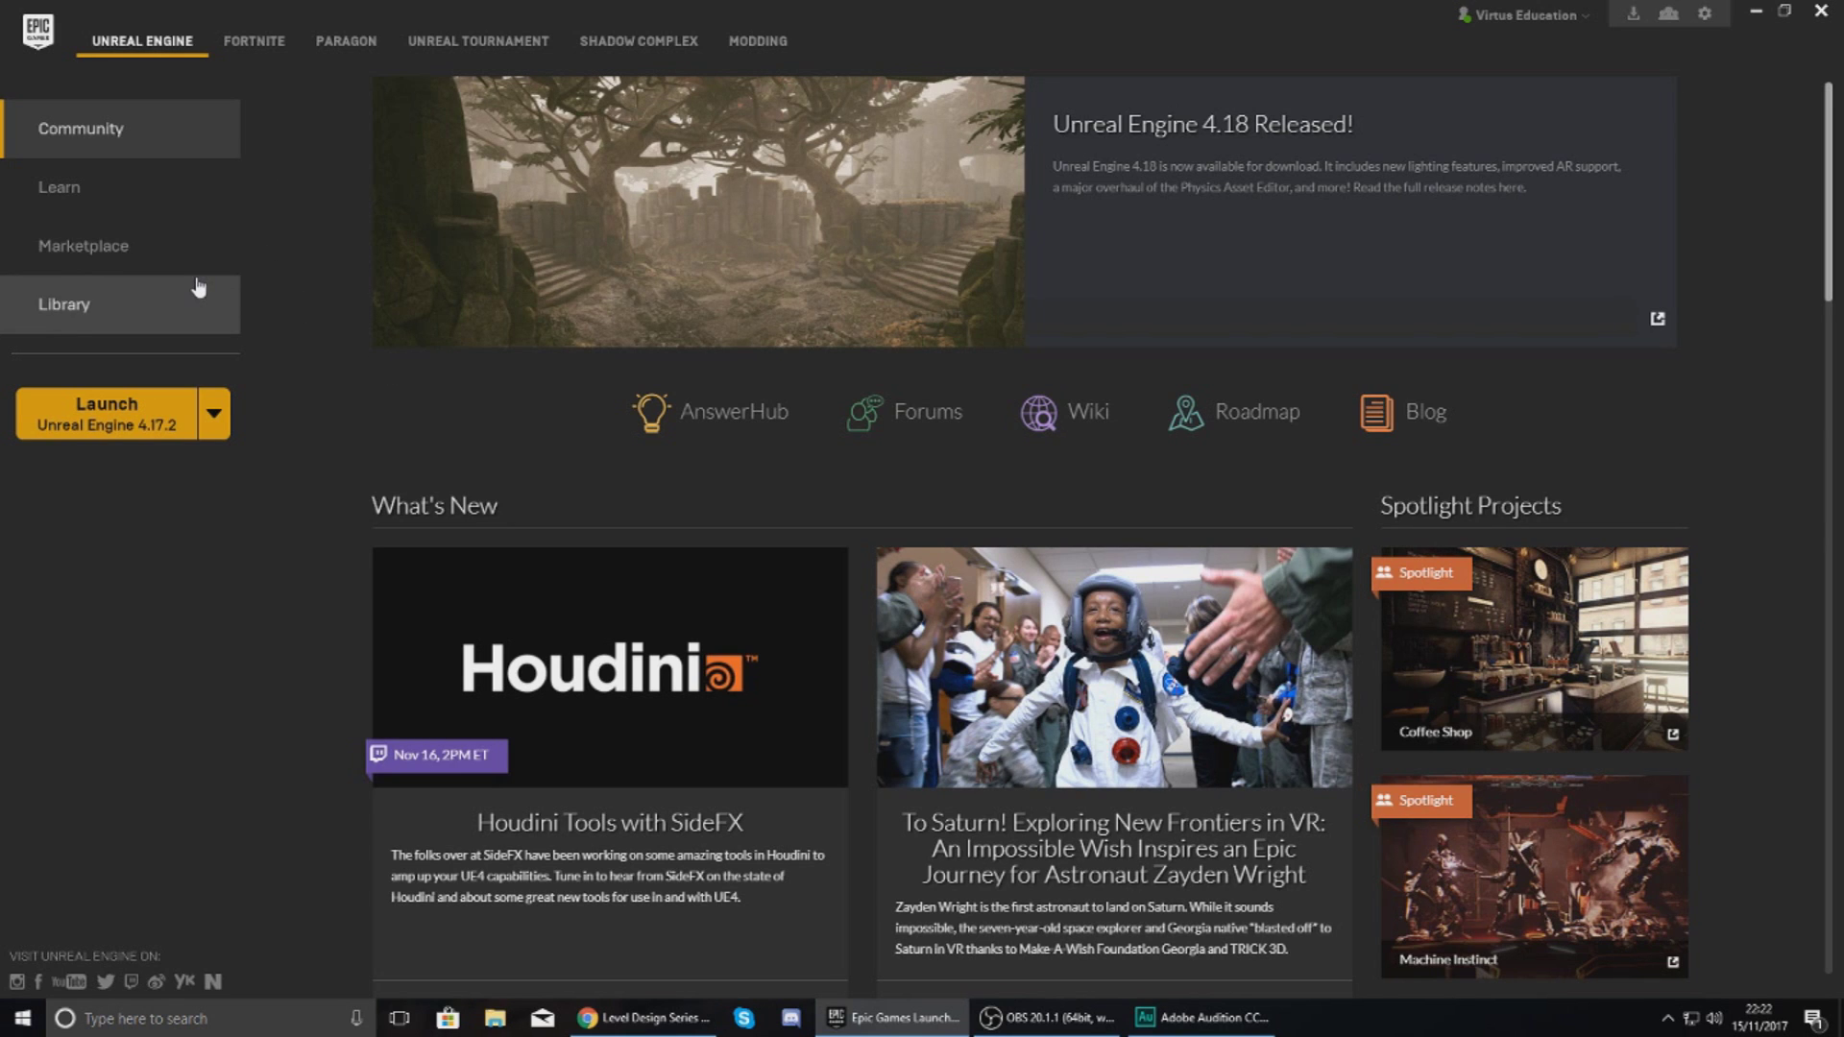
left_click(195, 329)
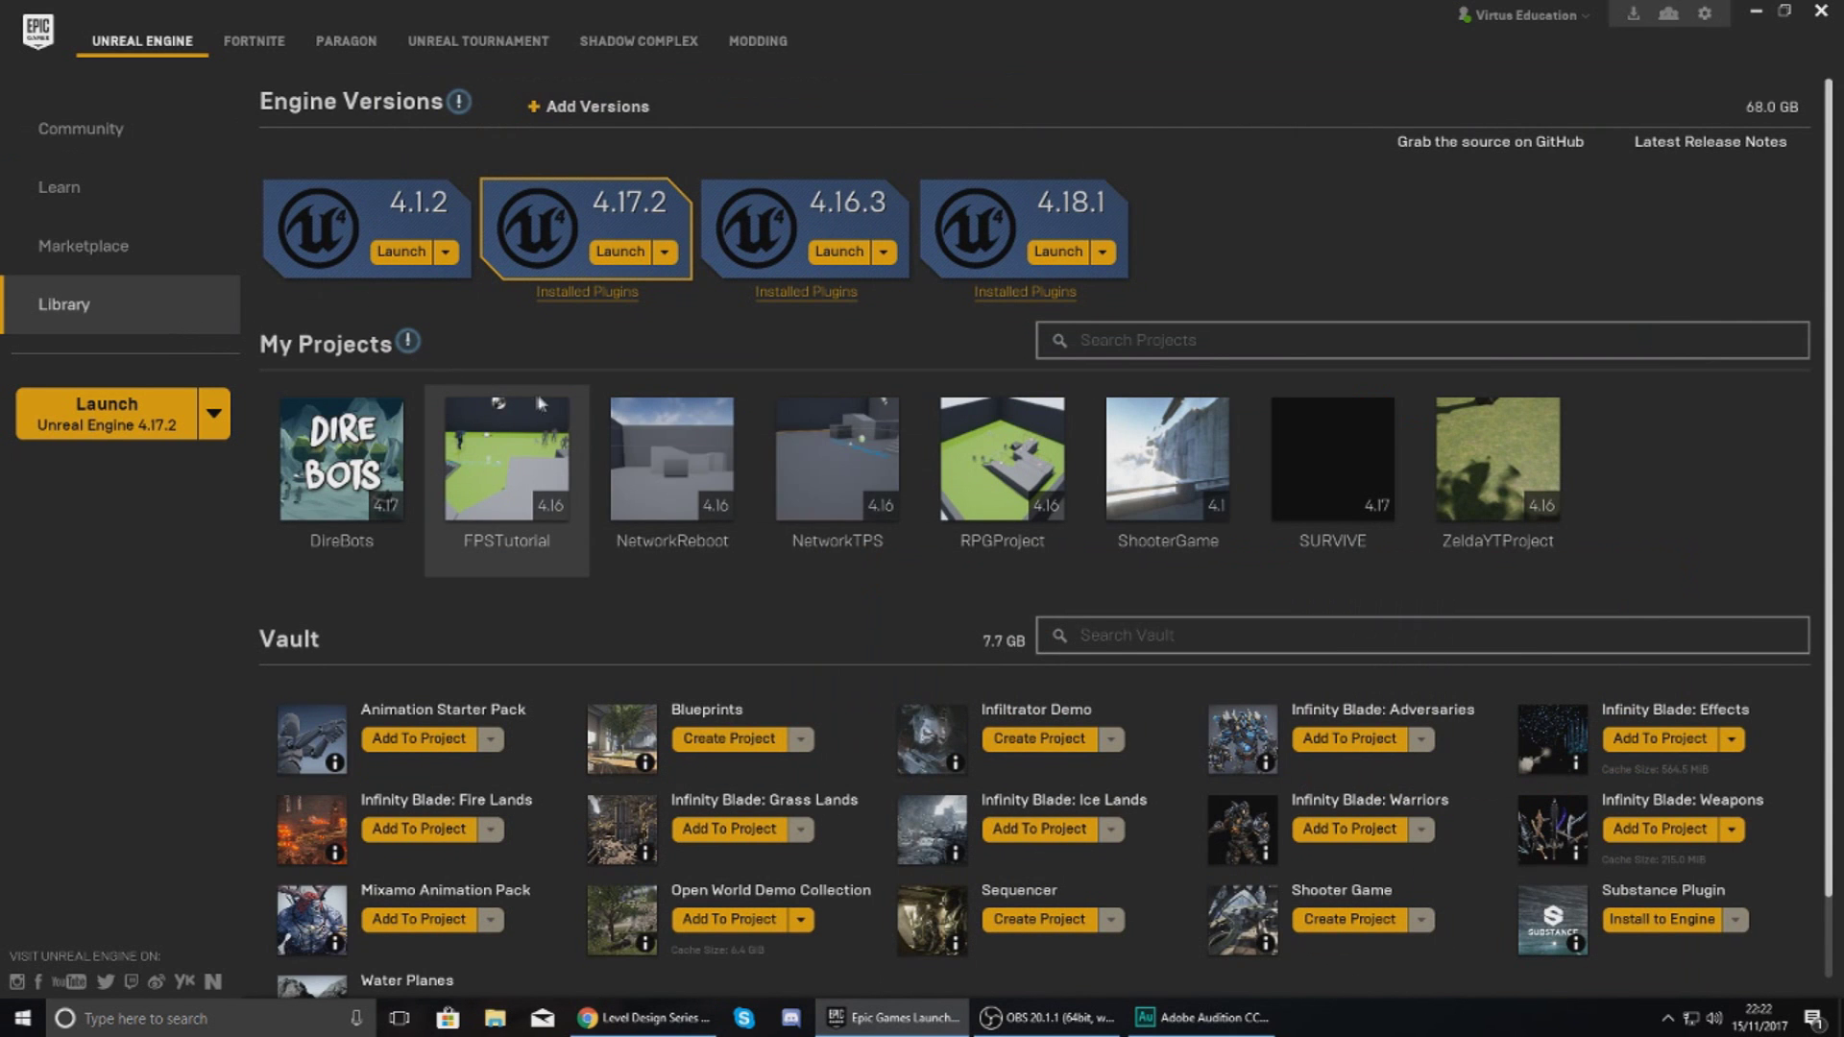
Tour the Community, Learn and Marketplace sections before returning to the Library
left_click(126, 129)
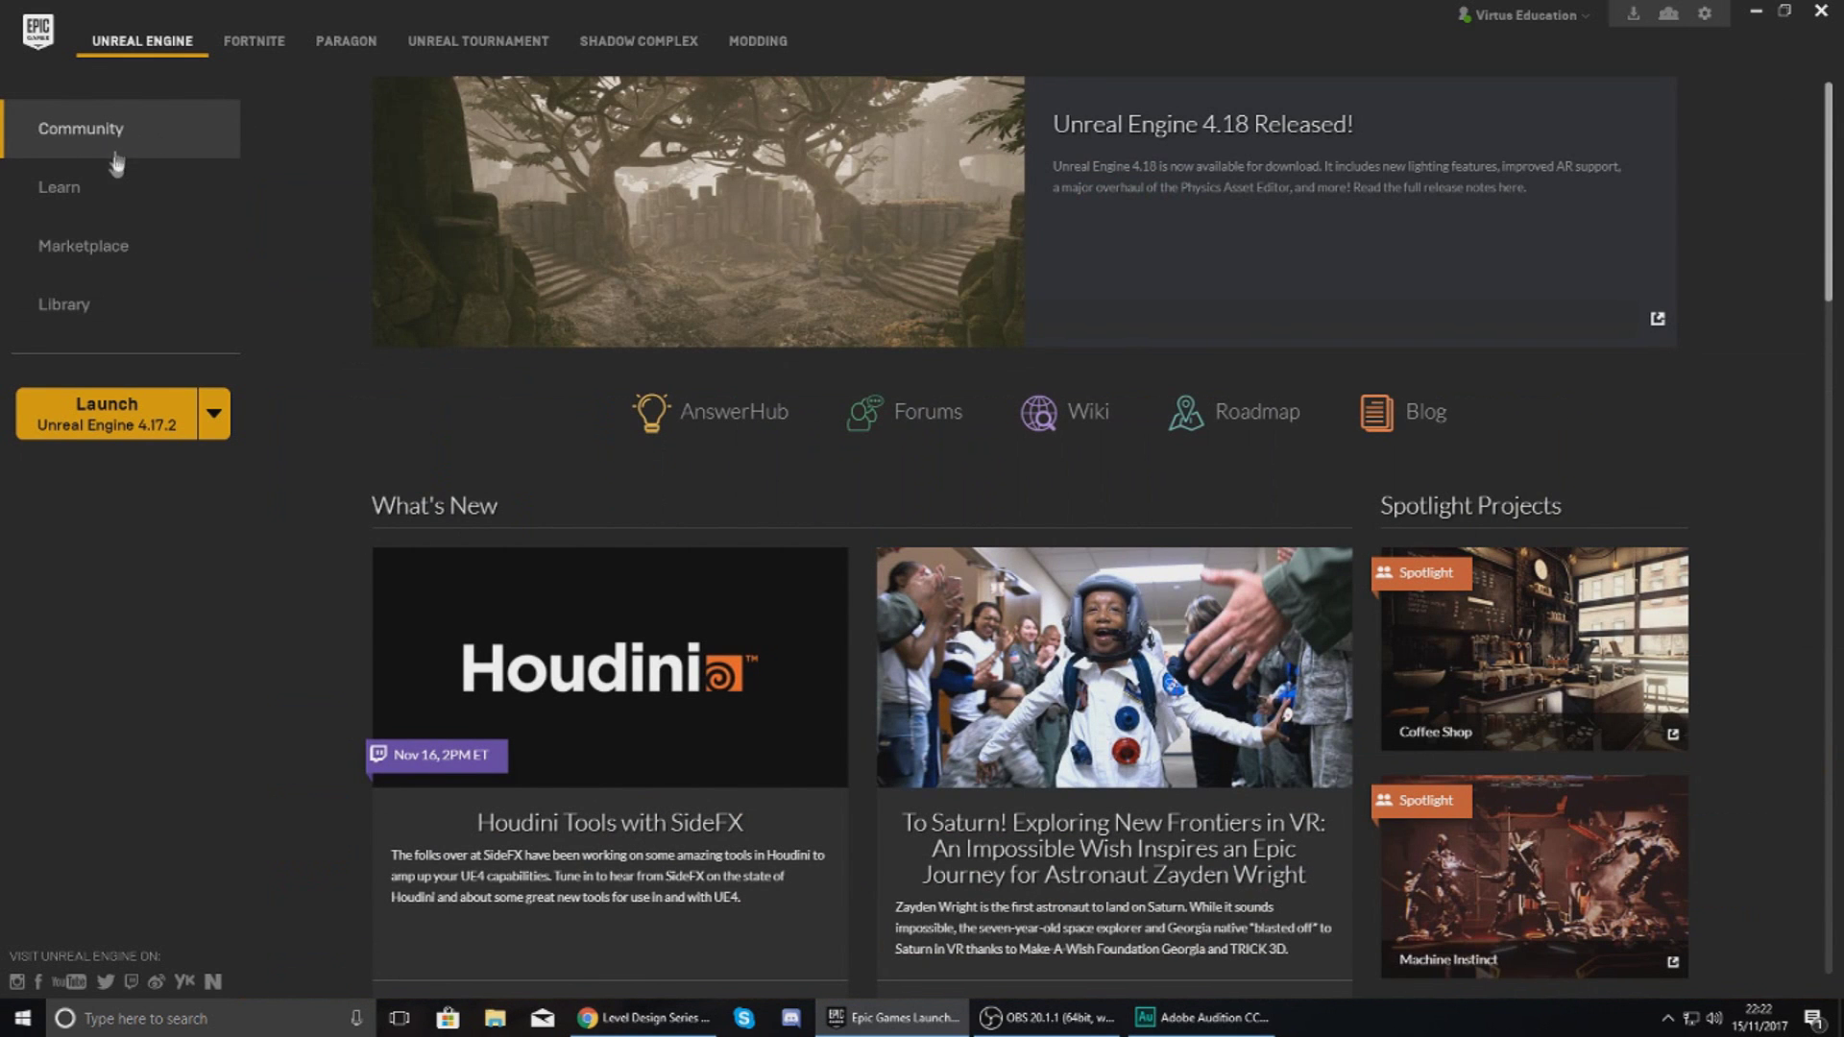
left_click(109, 199)
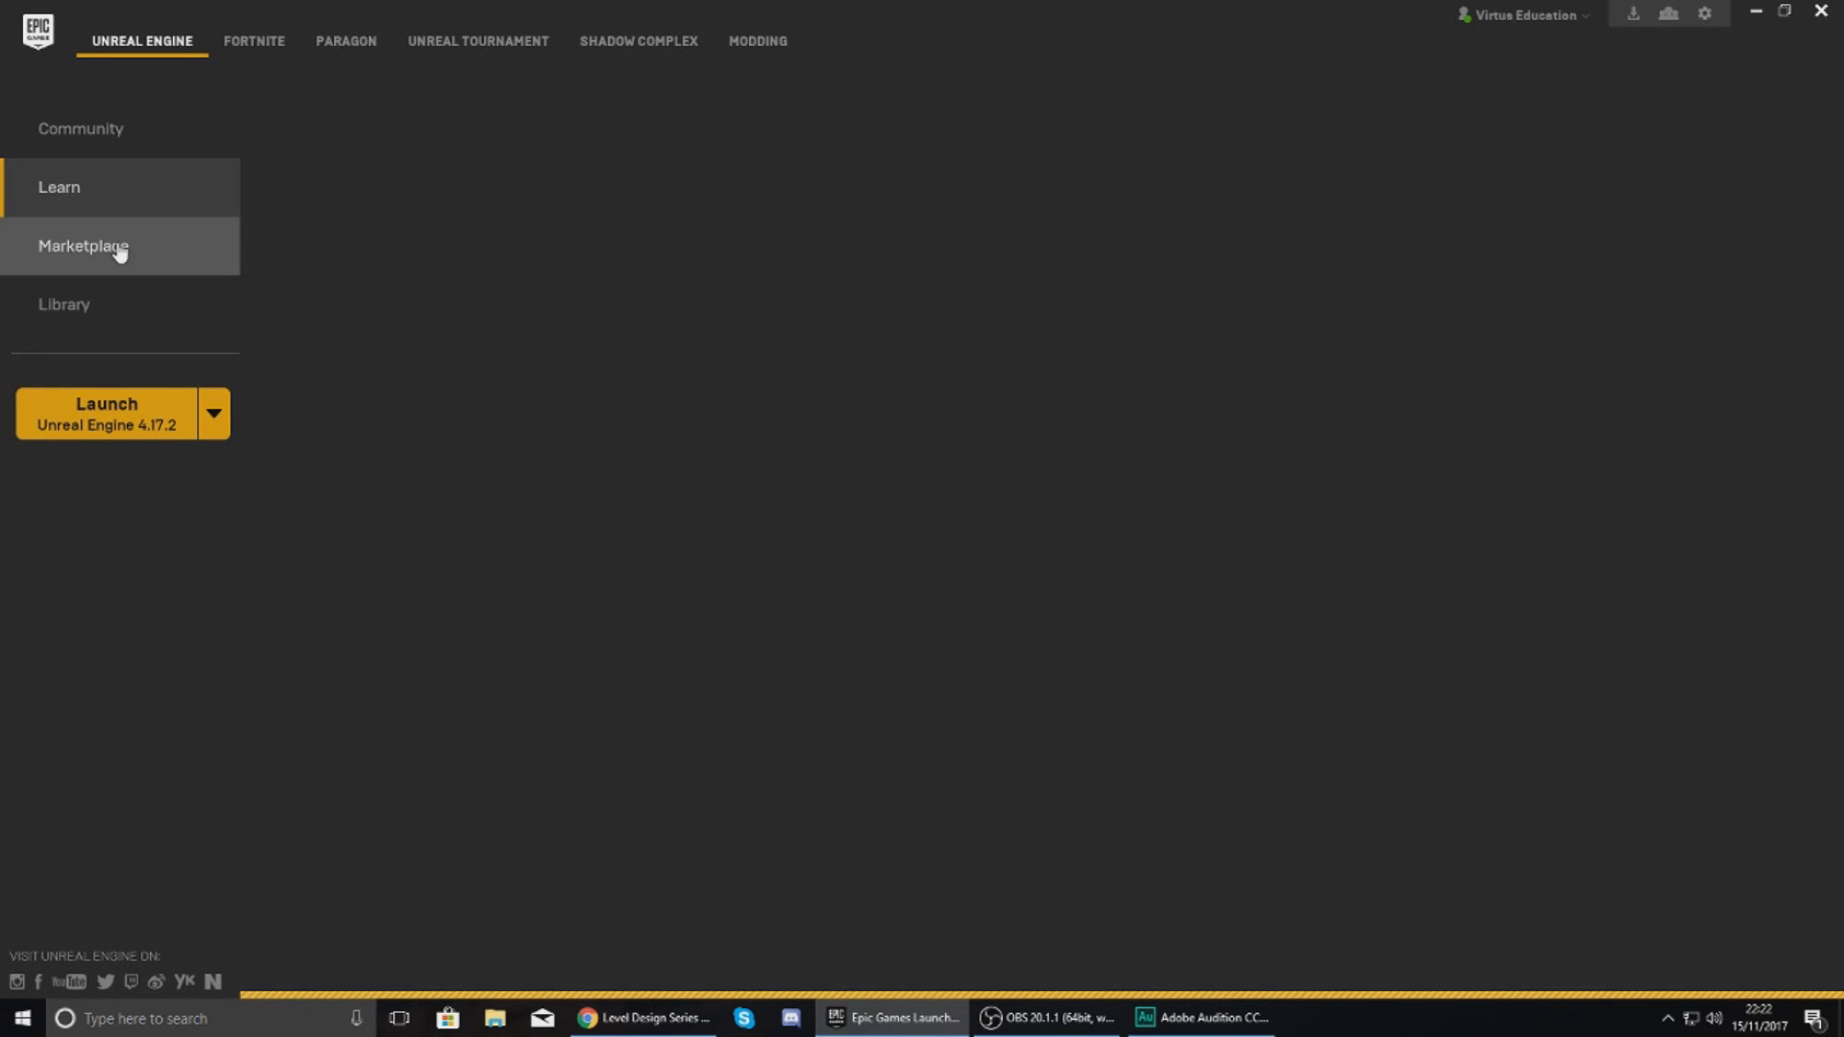
left_click(121, 251)
left_click(137, 315)
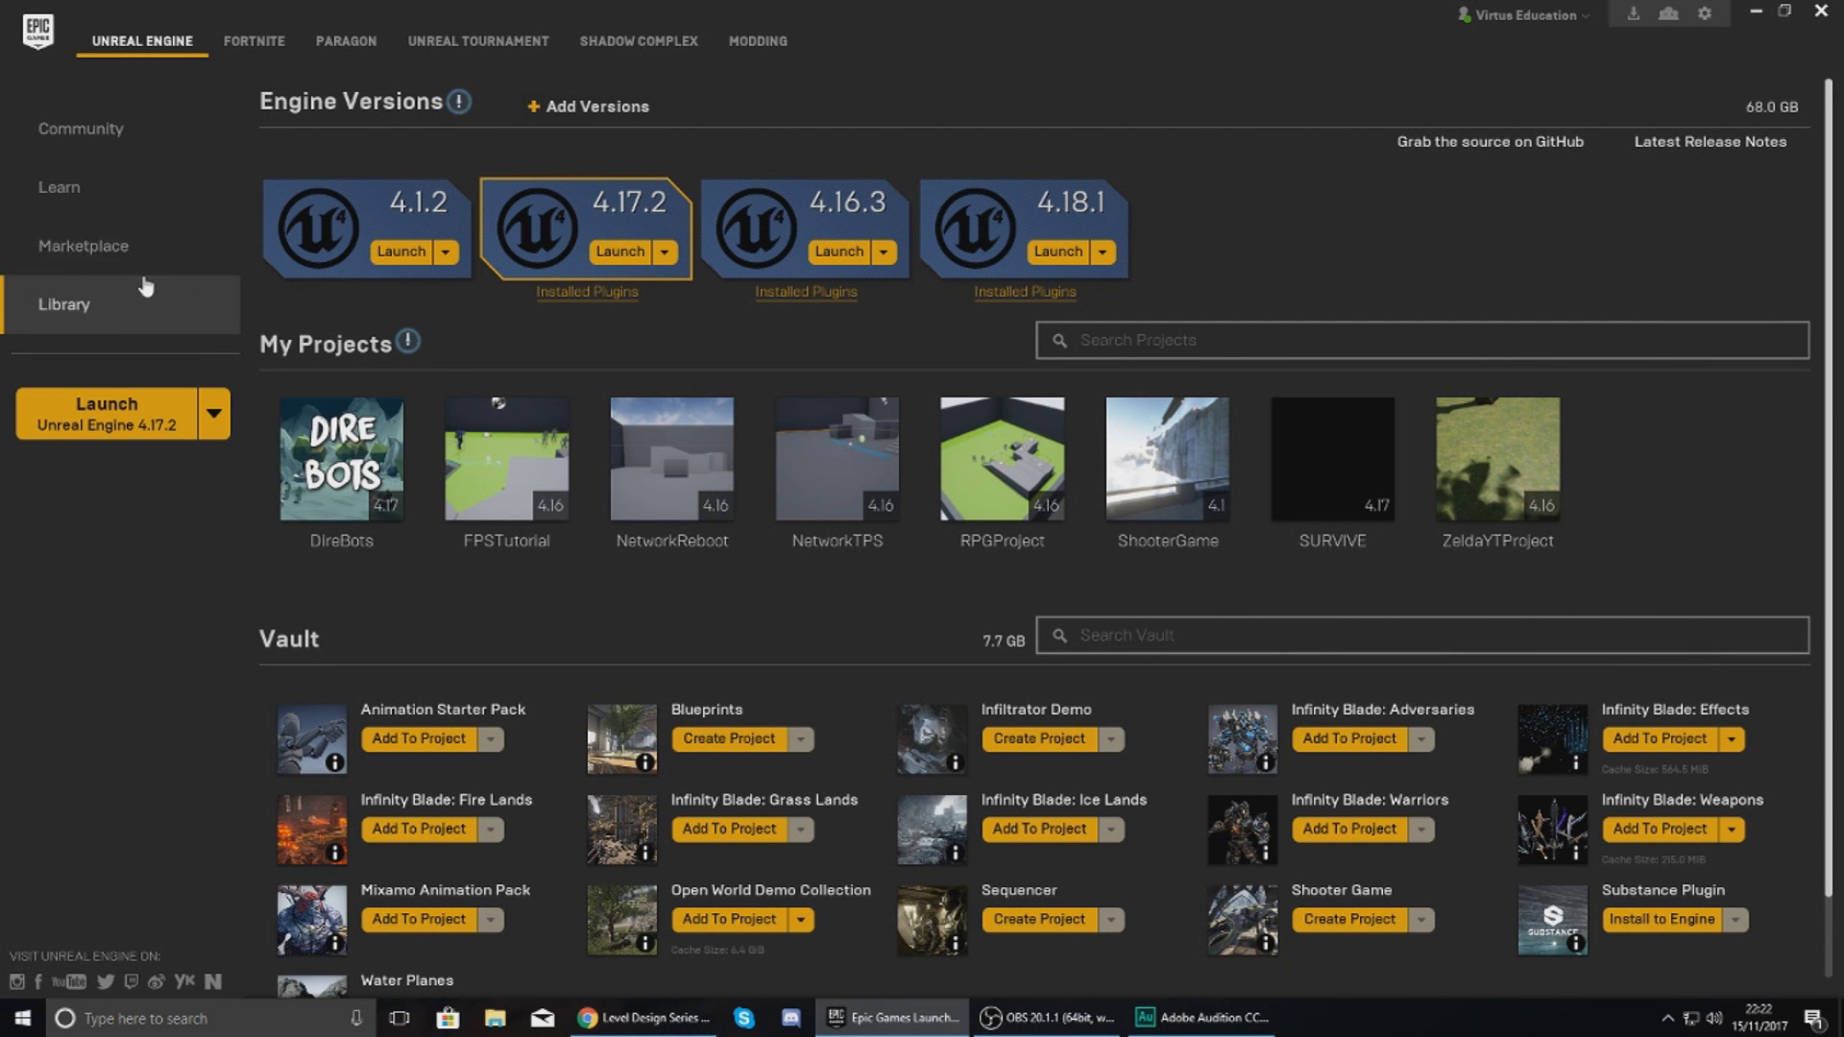
left_click(146, 290)
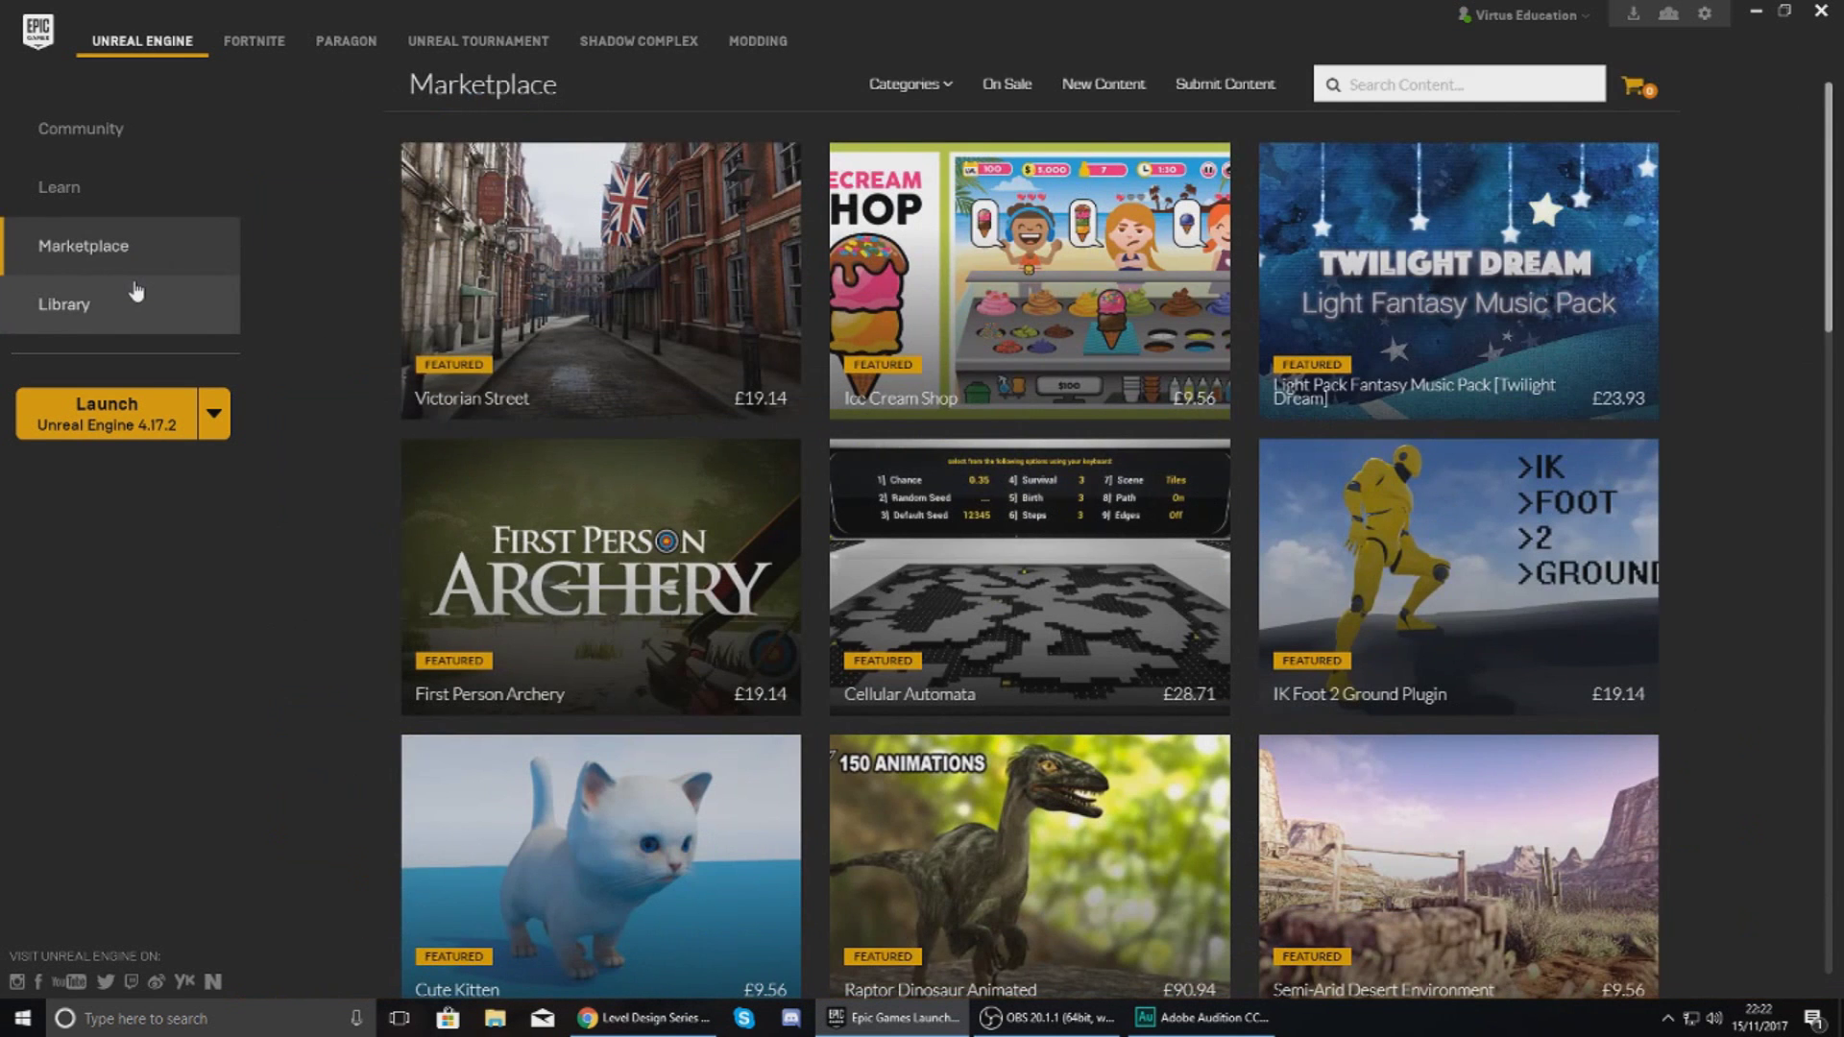
left_click(136, 296)
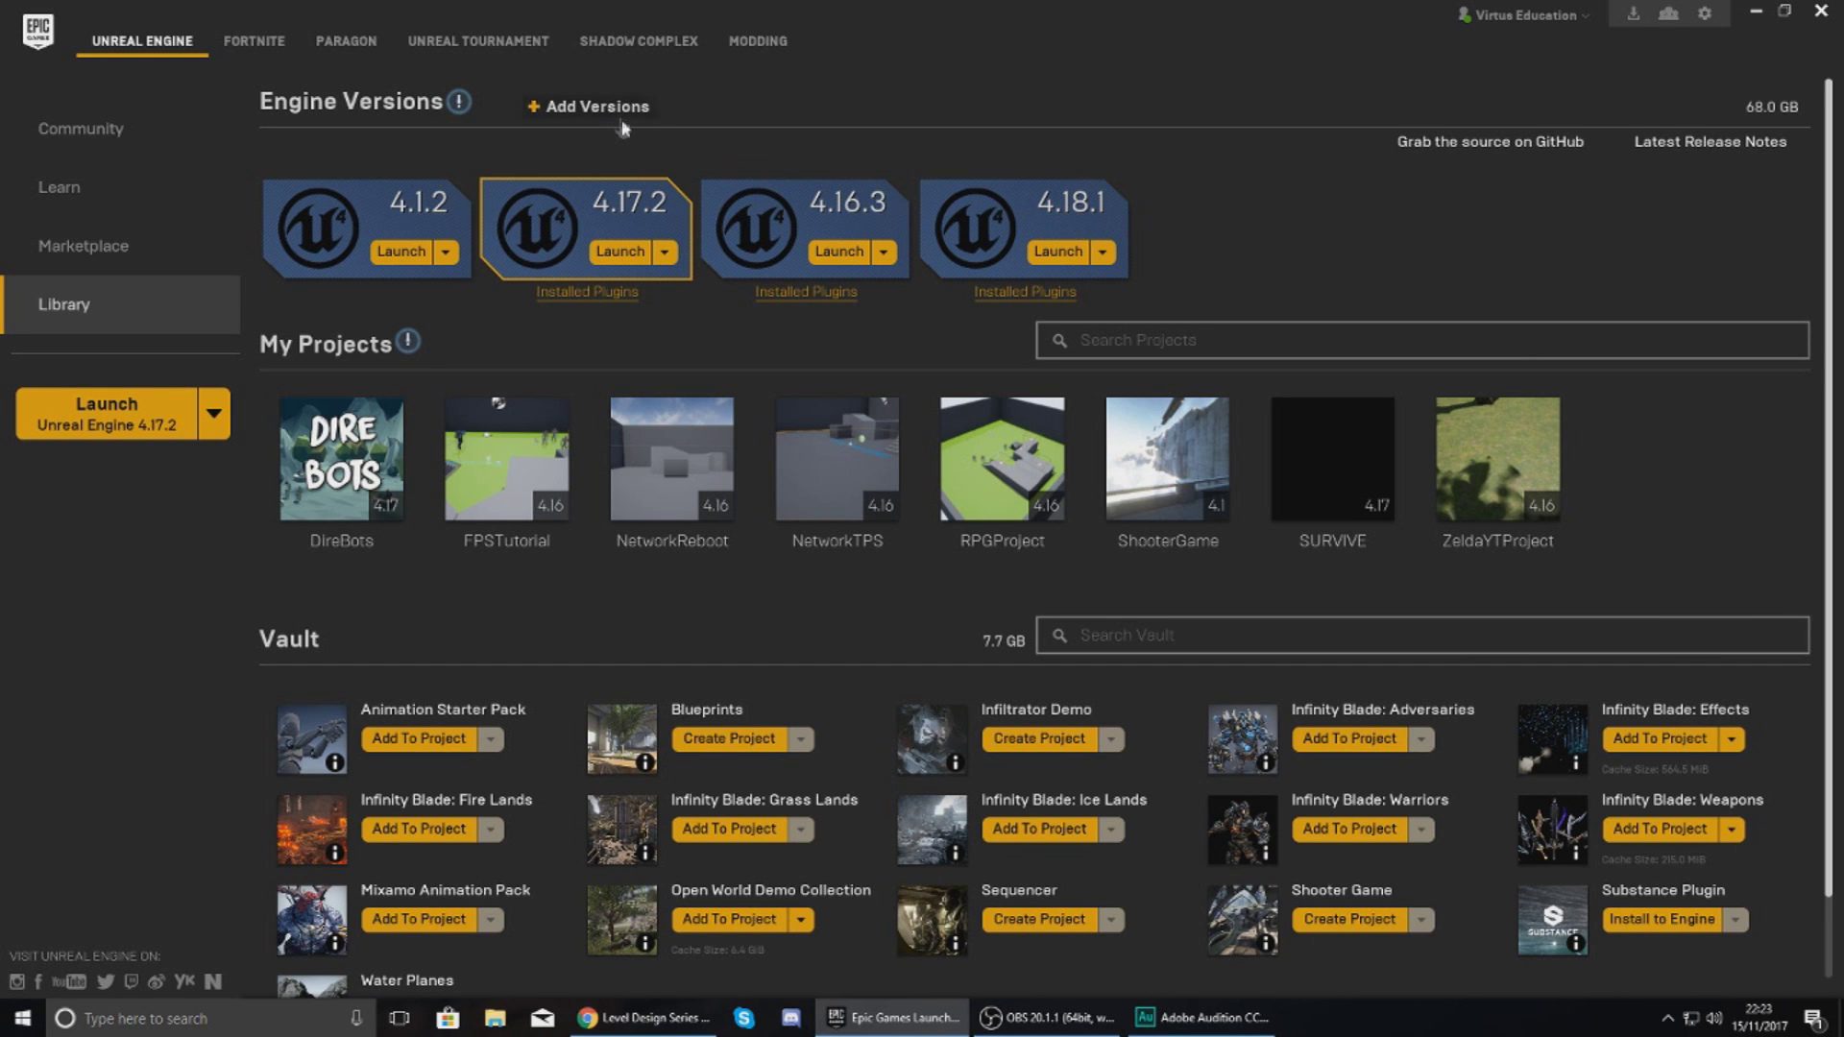
Try adding a 4.15.3 engine slot, remove it, and launch Unreal Engine 4.18.1
left_click(539, 110)
left_click(1291, 202)
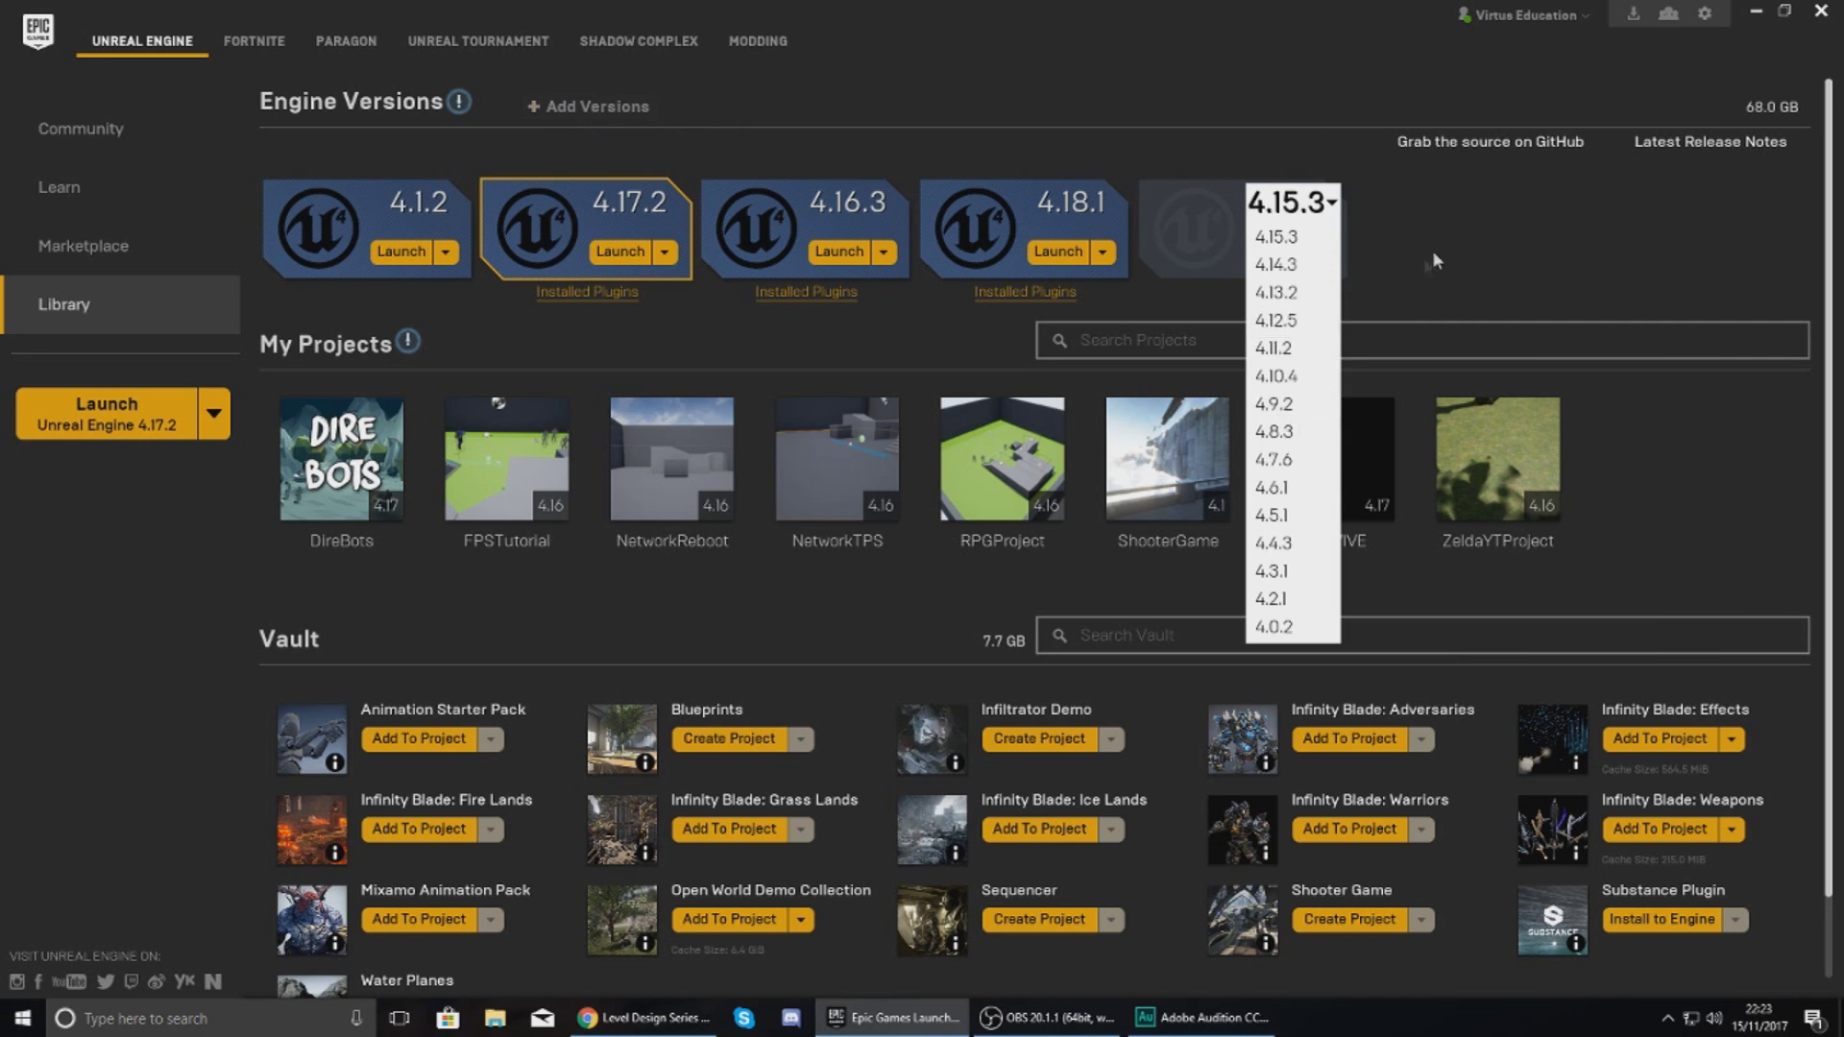
left_click(1349, 267)
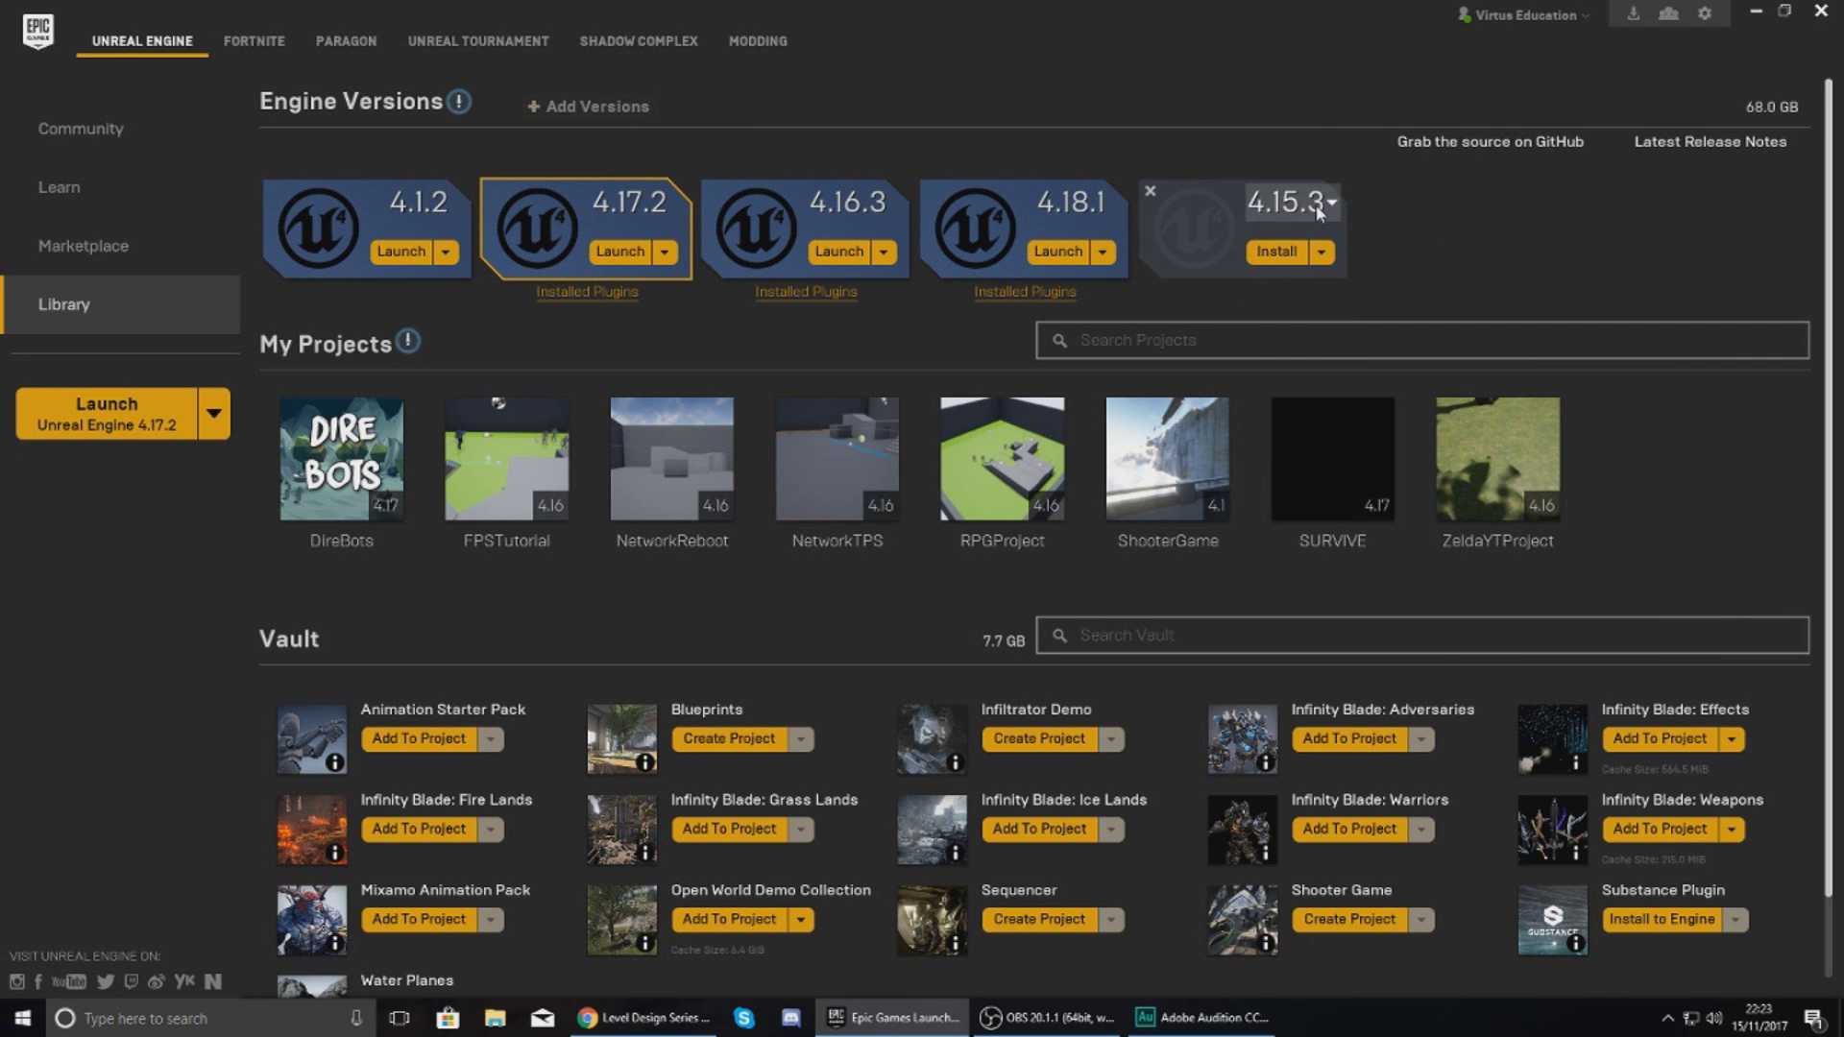
left_click(1150, 195)
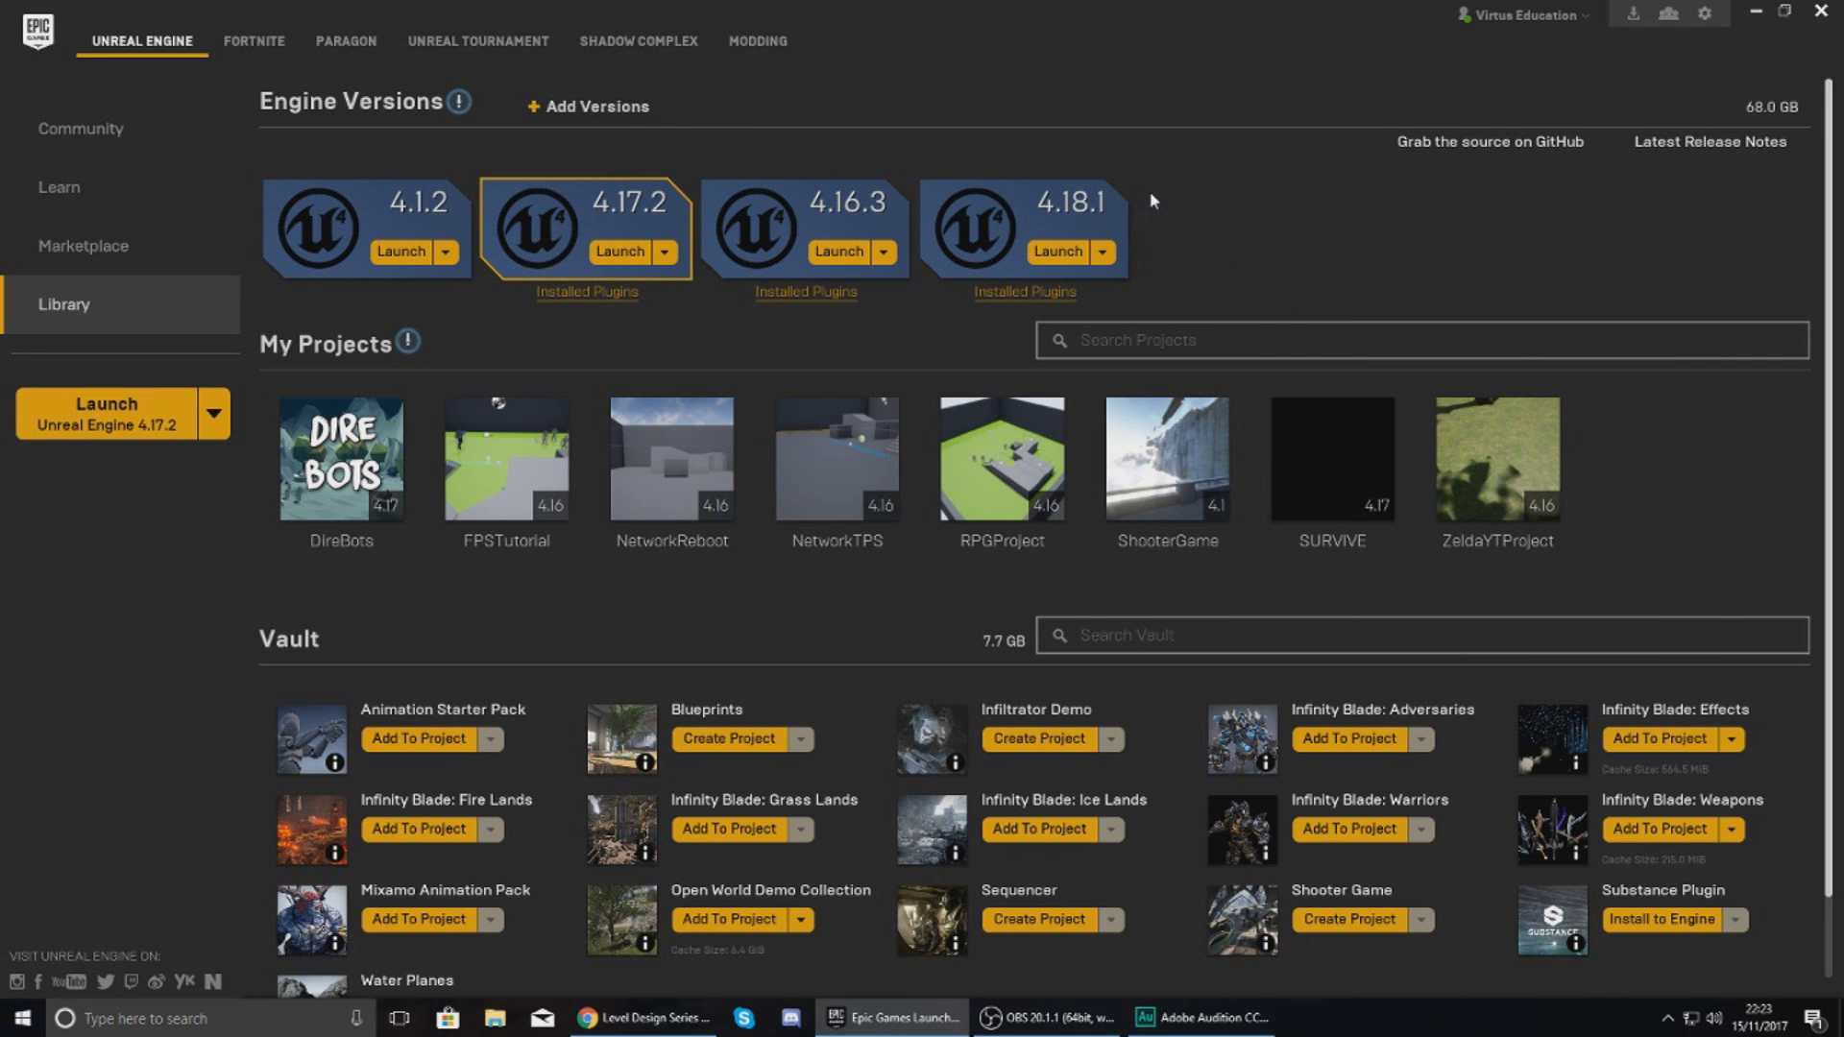
left_click(1066, 254)
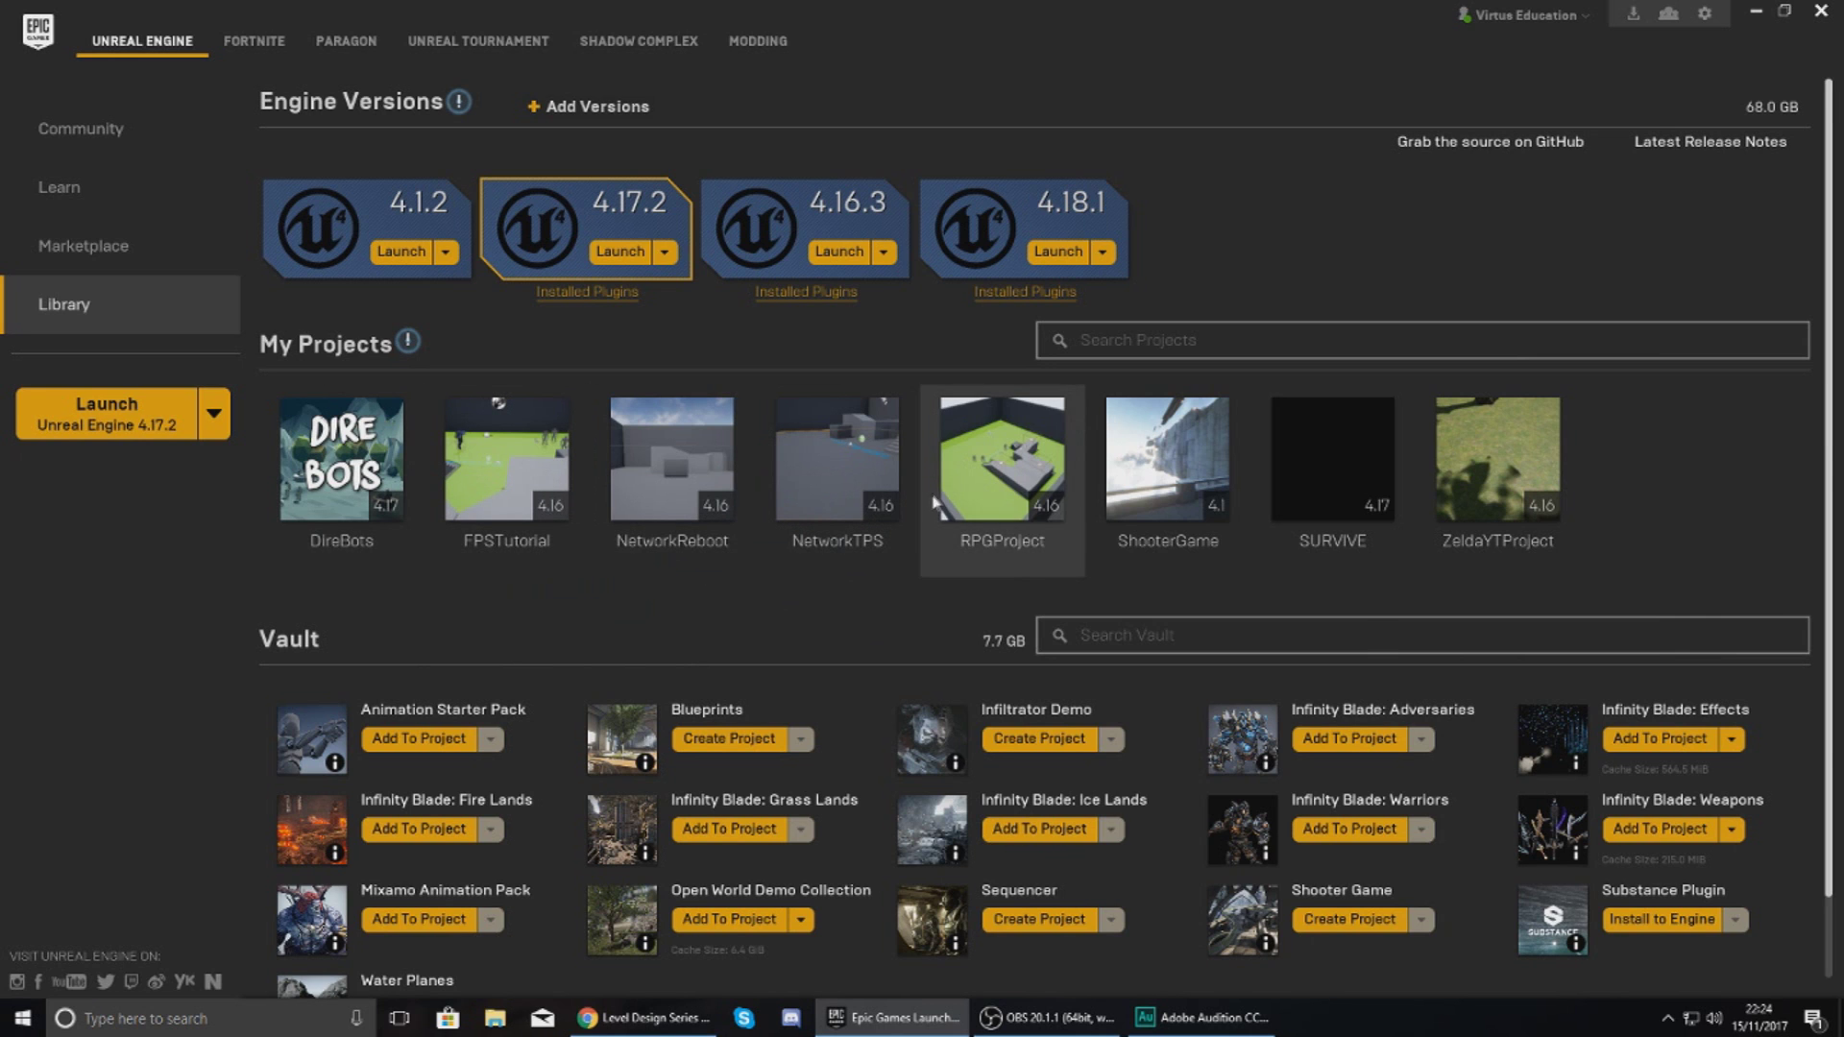
Select RPGProject, then FPSTutorial, move the selection to DireBots and scroll the Library down
left_click(998, 509)
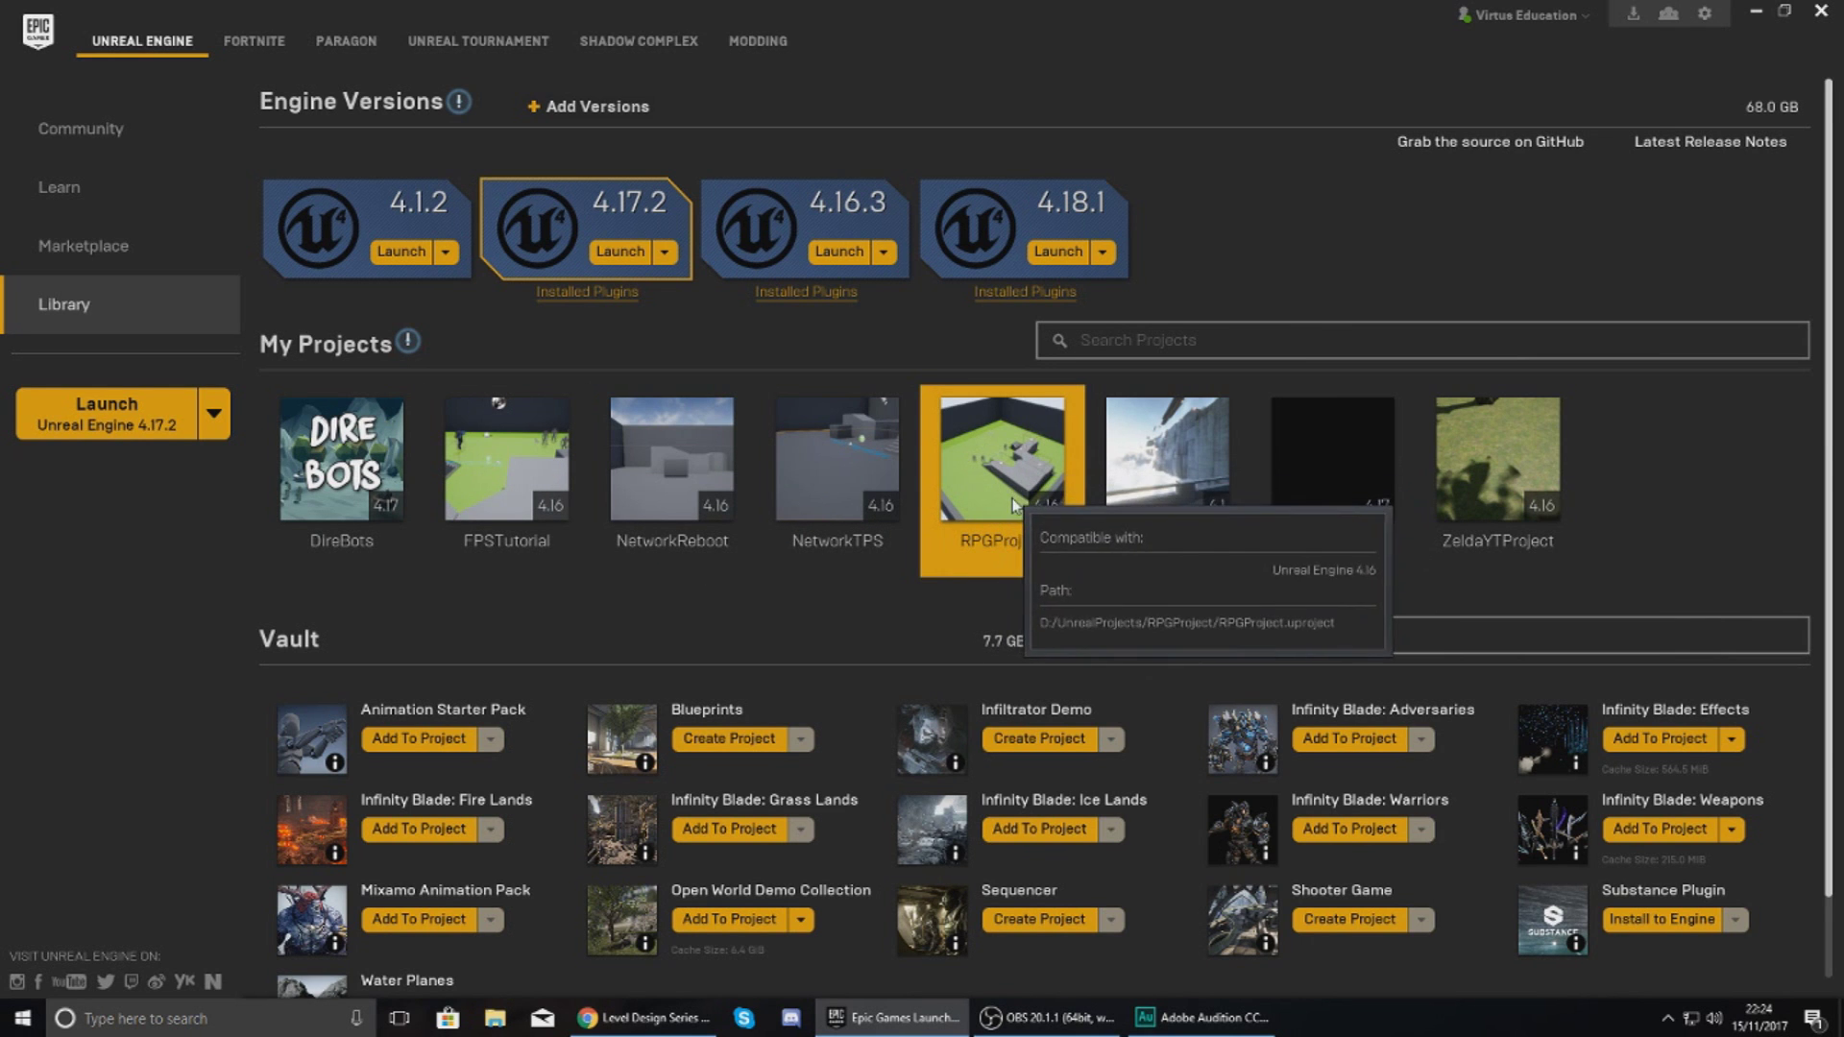
left_click(535, 480)
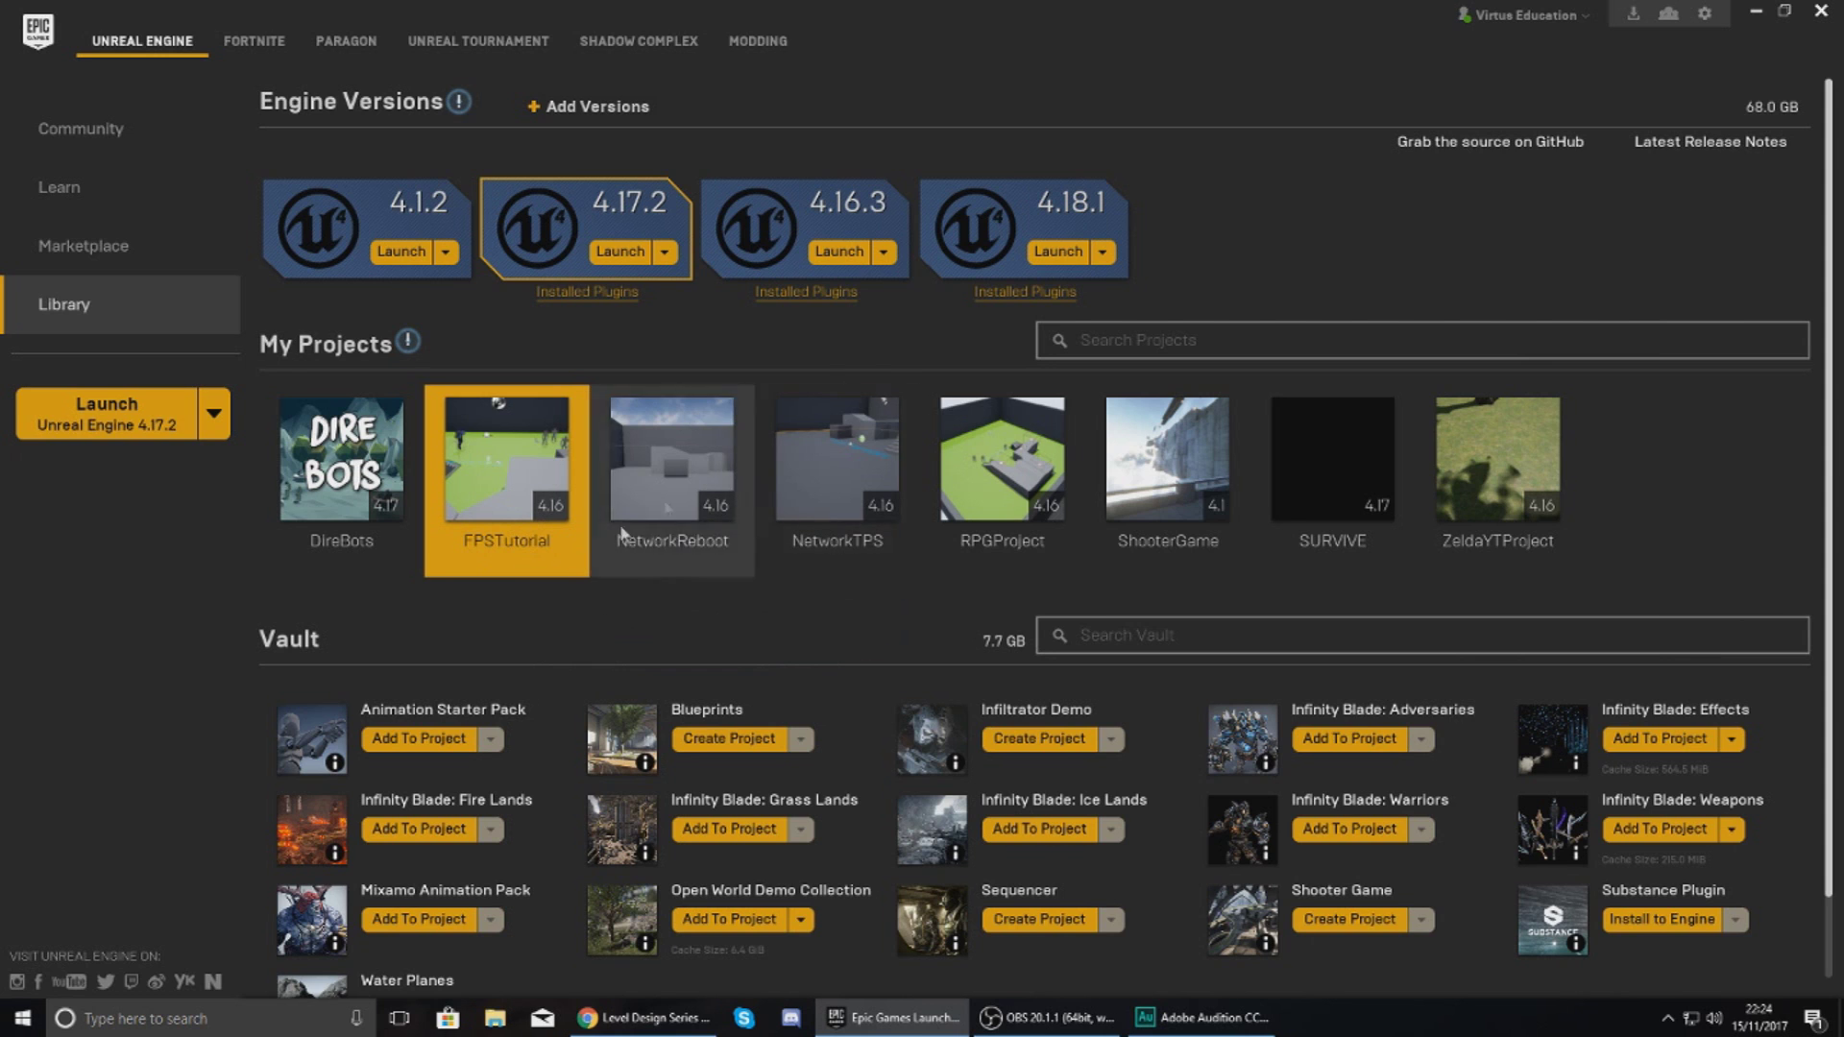
mouse_move(679, 507)
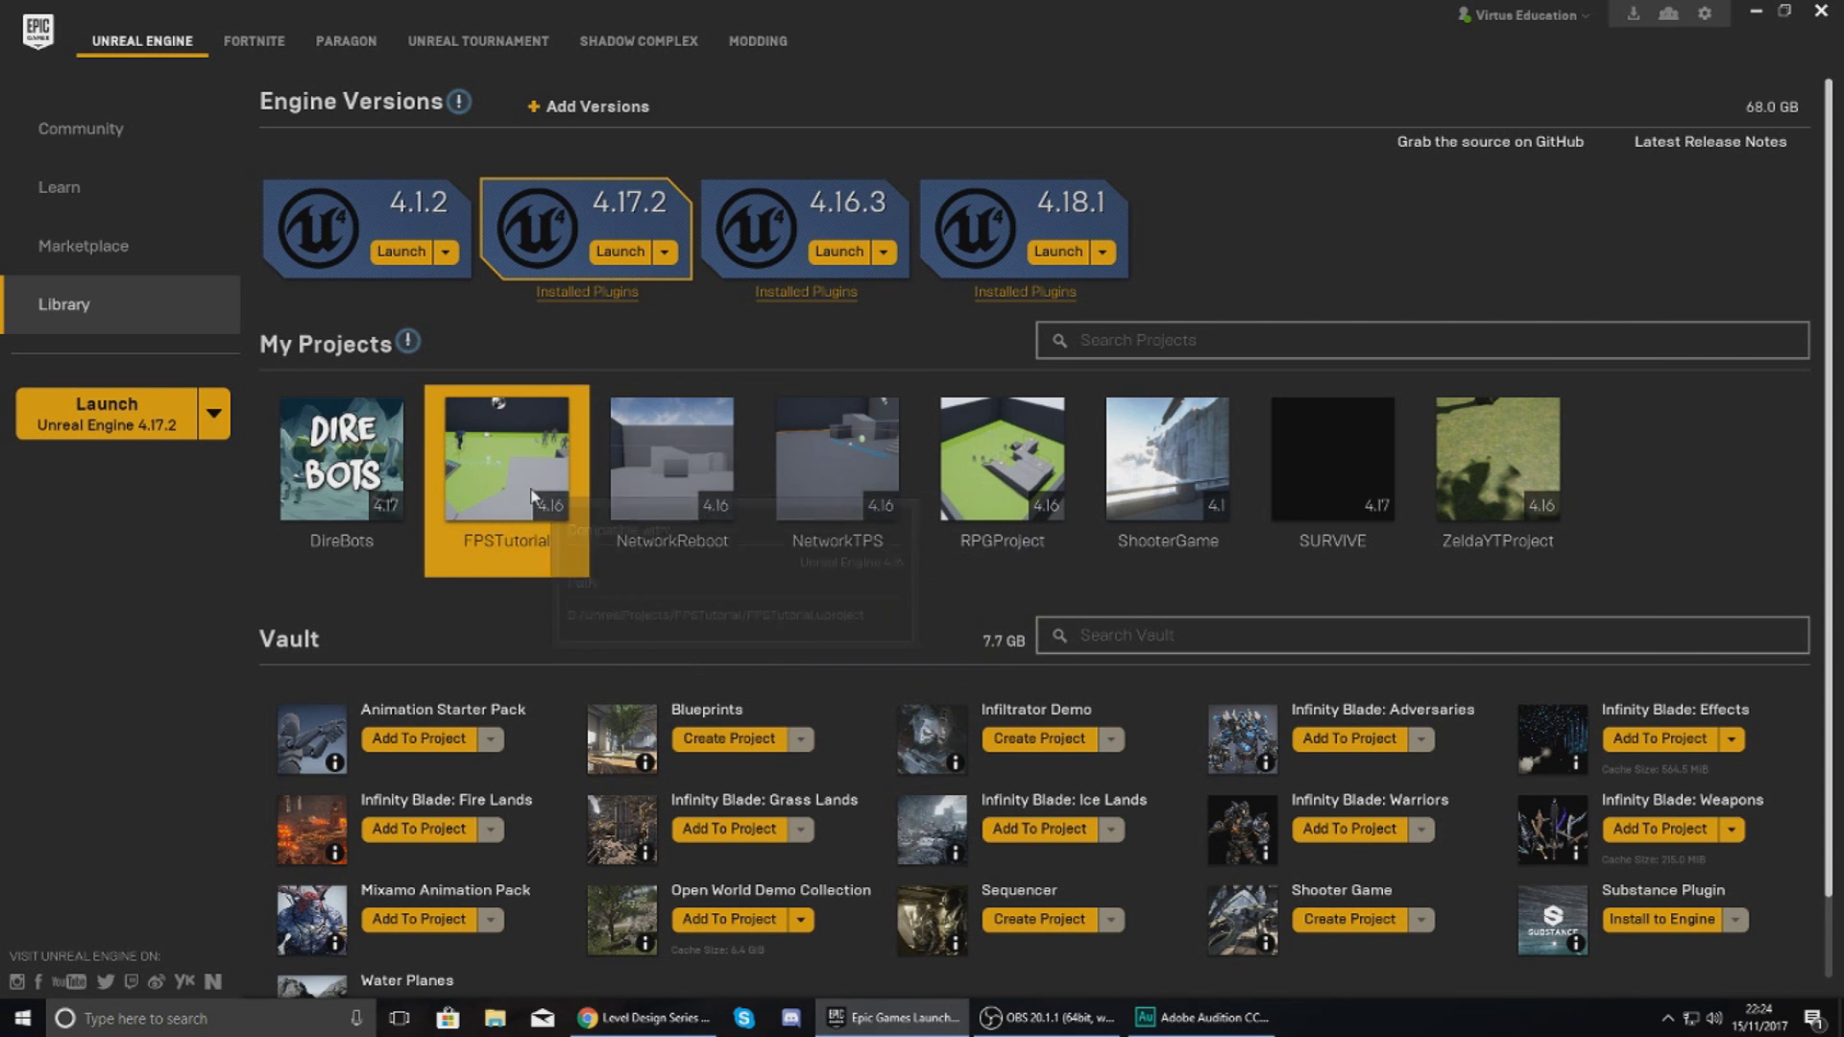
key("Left")
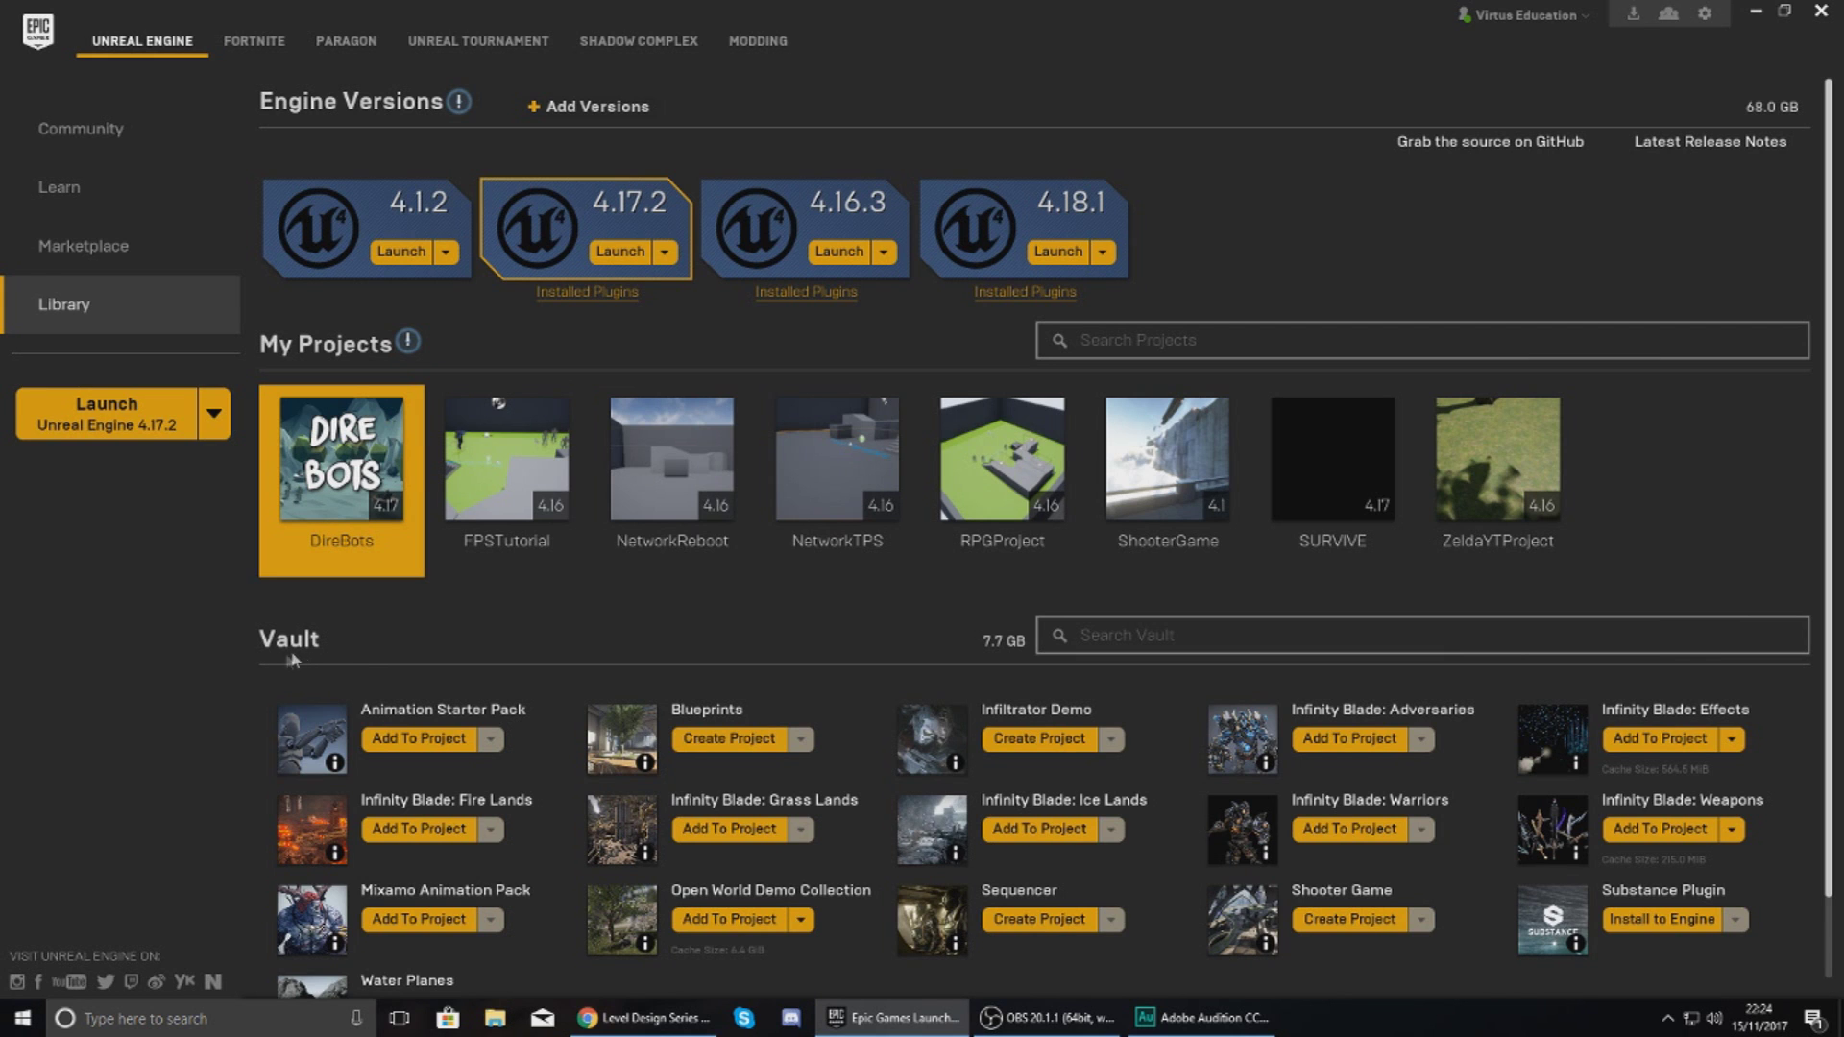
scroll(849, 722, "down", 1)
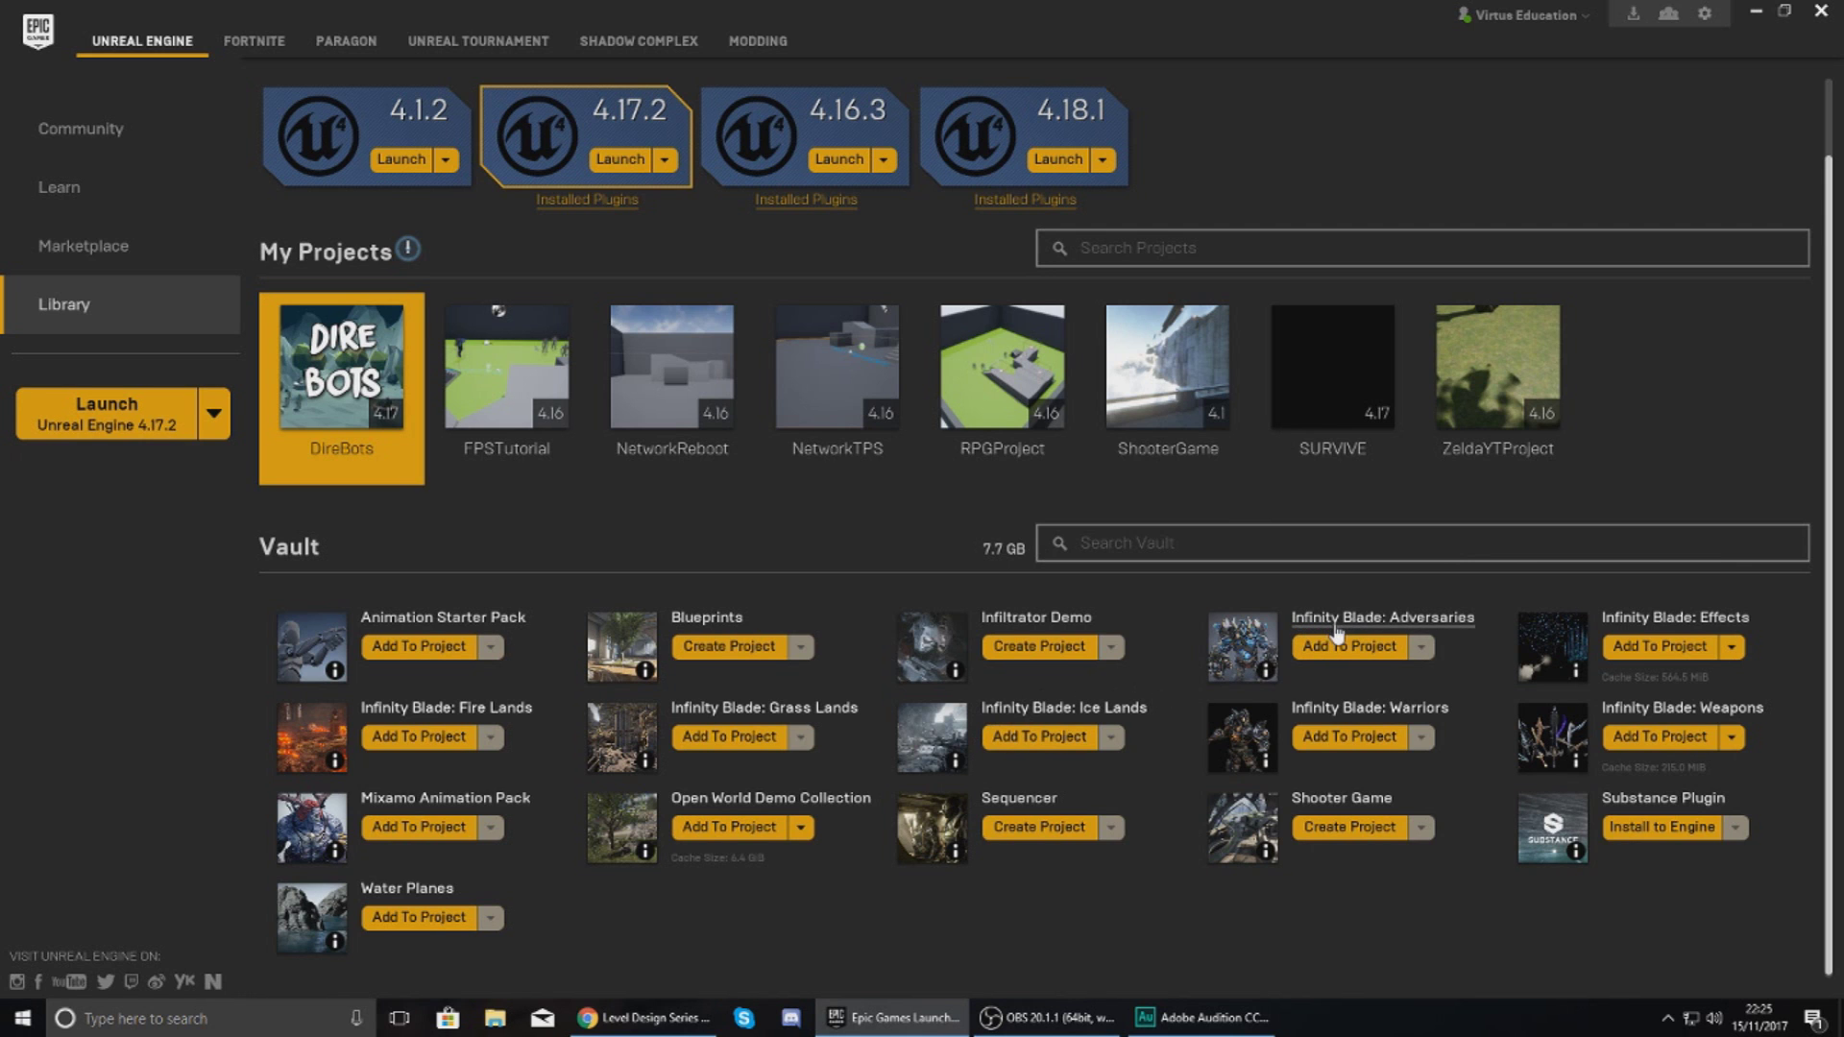
Cancel adding Infinity Blade: Adversaries with Don't Add, then go to the Marketplace
left_click(1385, 650)
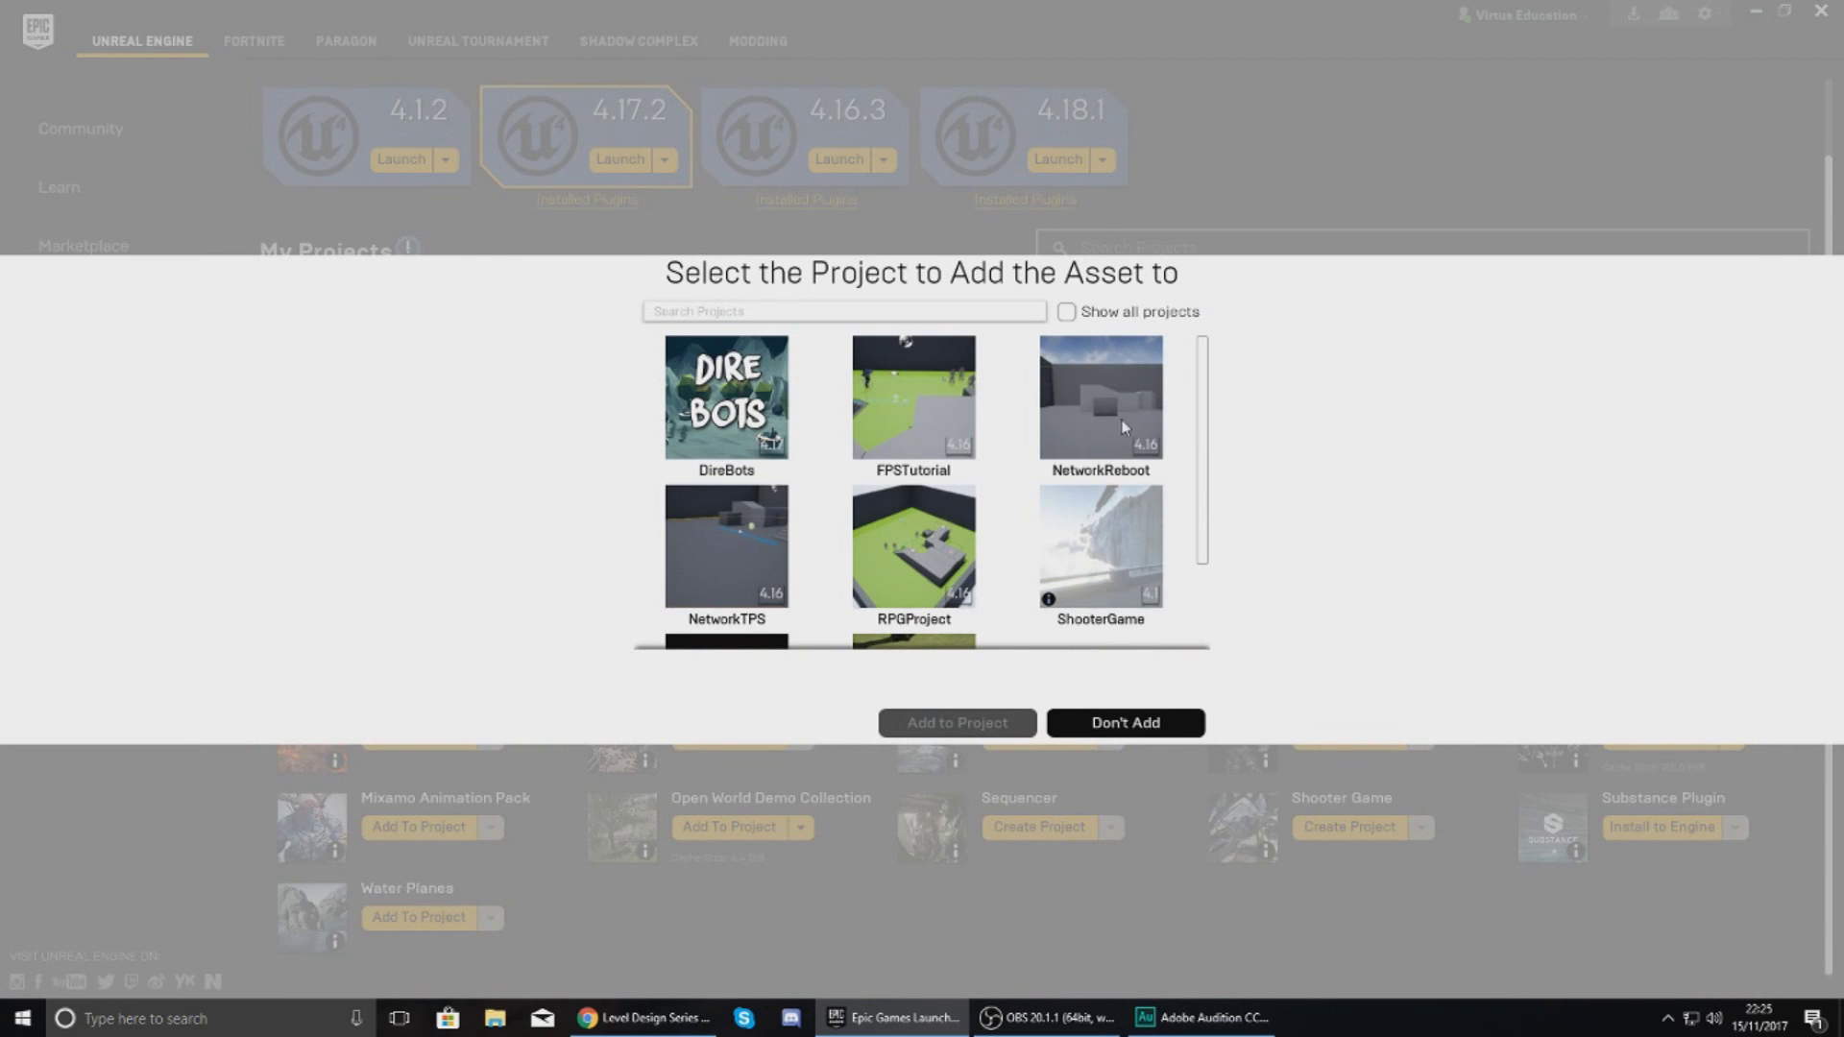
scroll(1126, 481, "down", 3)
scroll(1134, 576, "up", 3)
left_click(1147, 724)
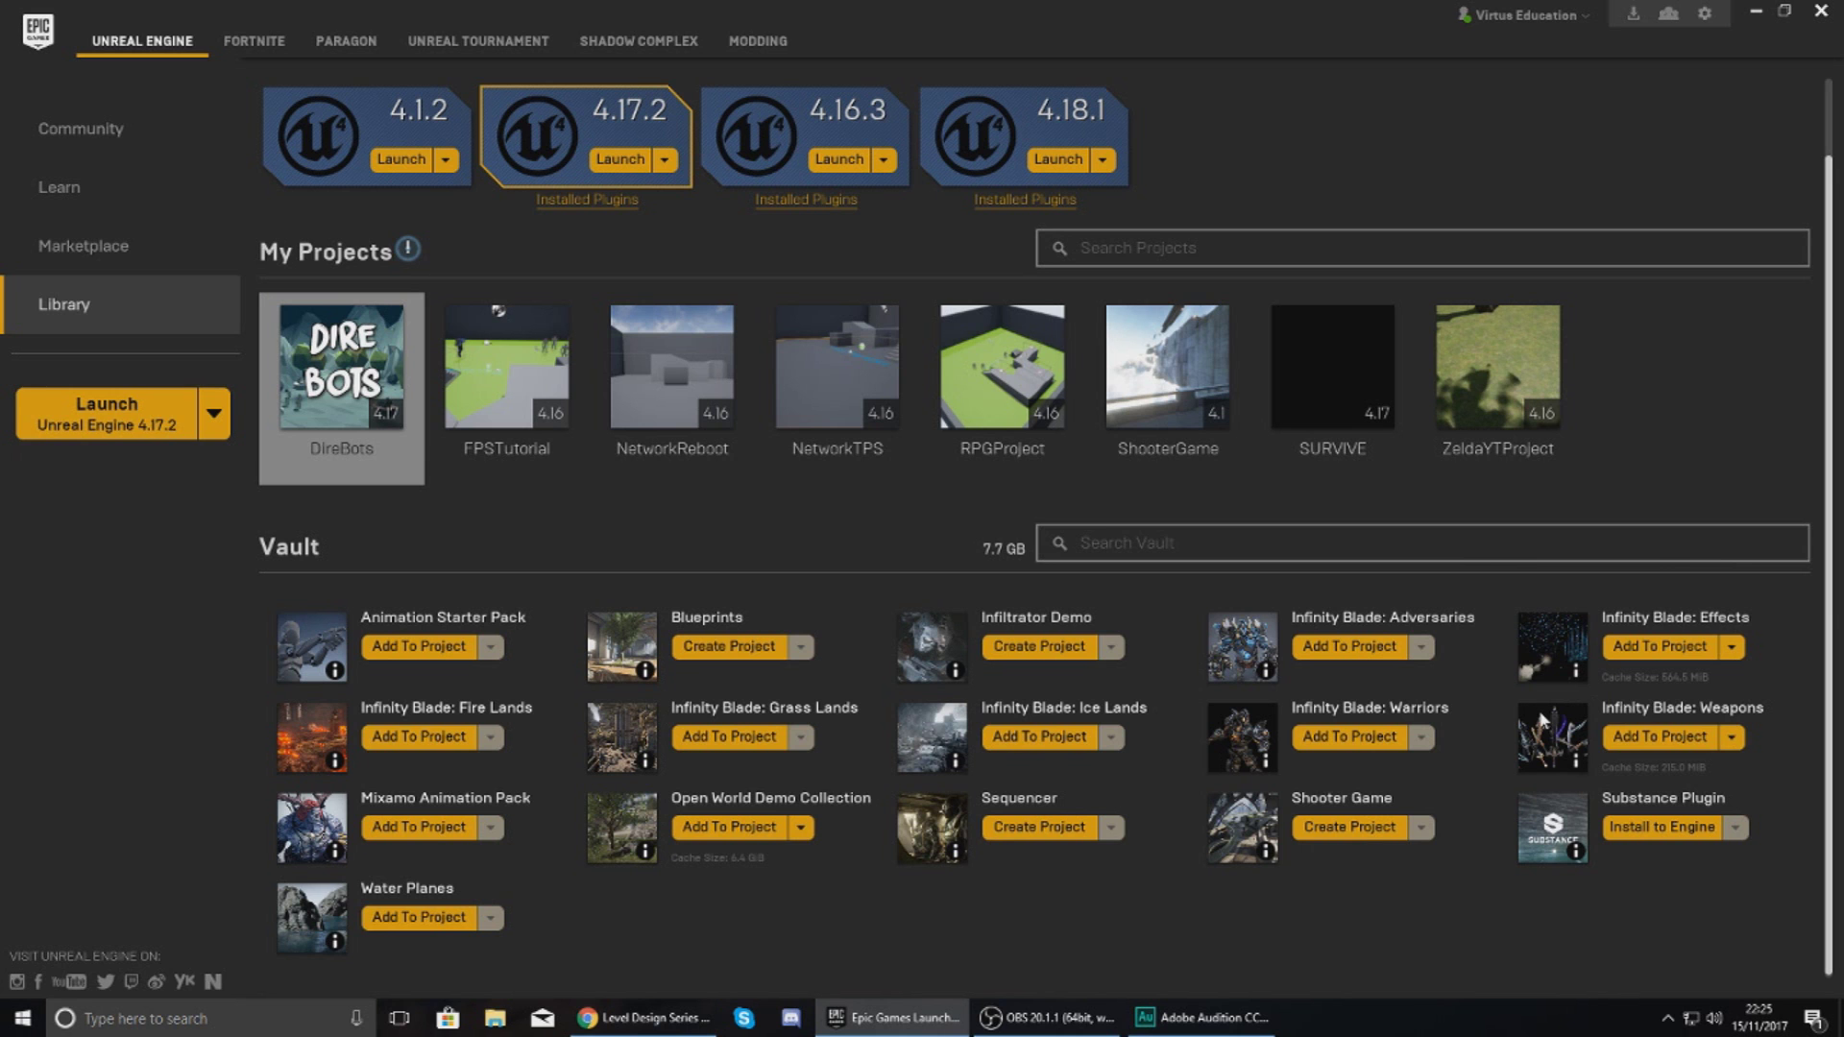
left_click(154, 273)
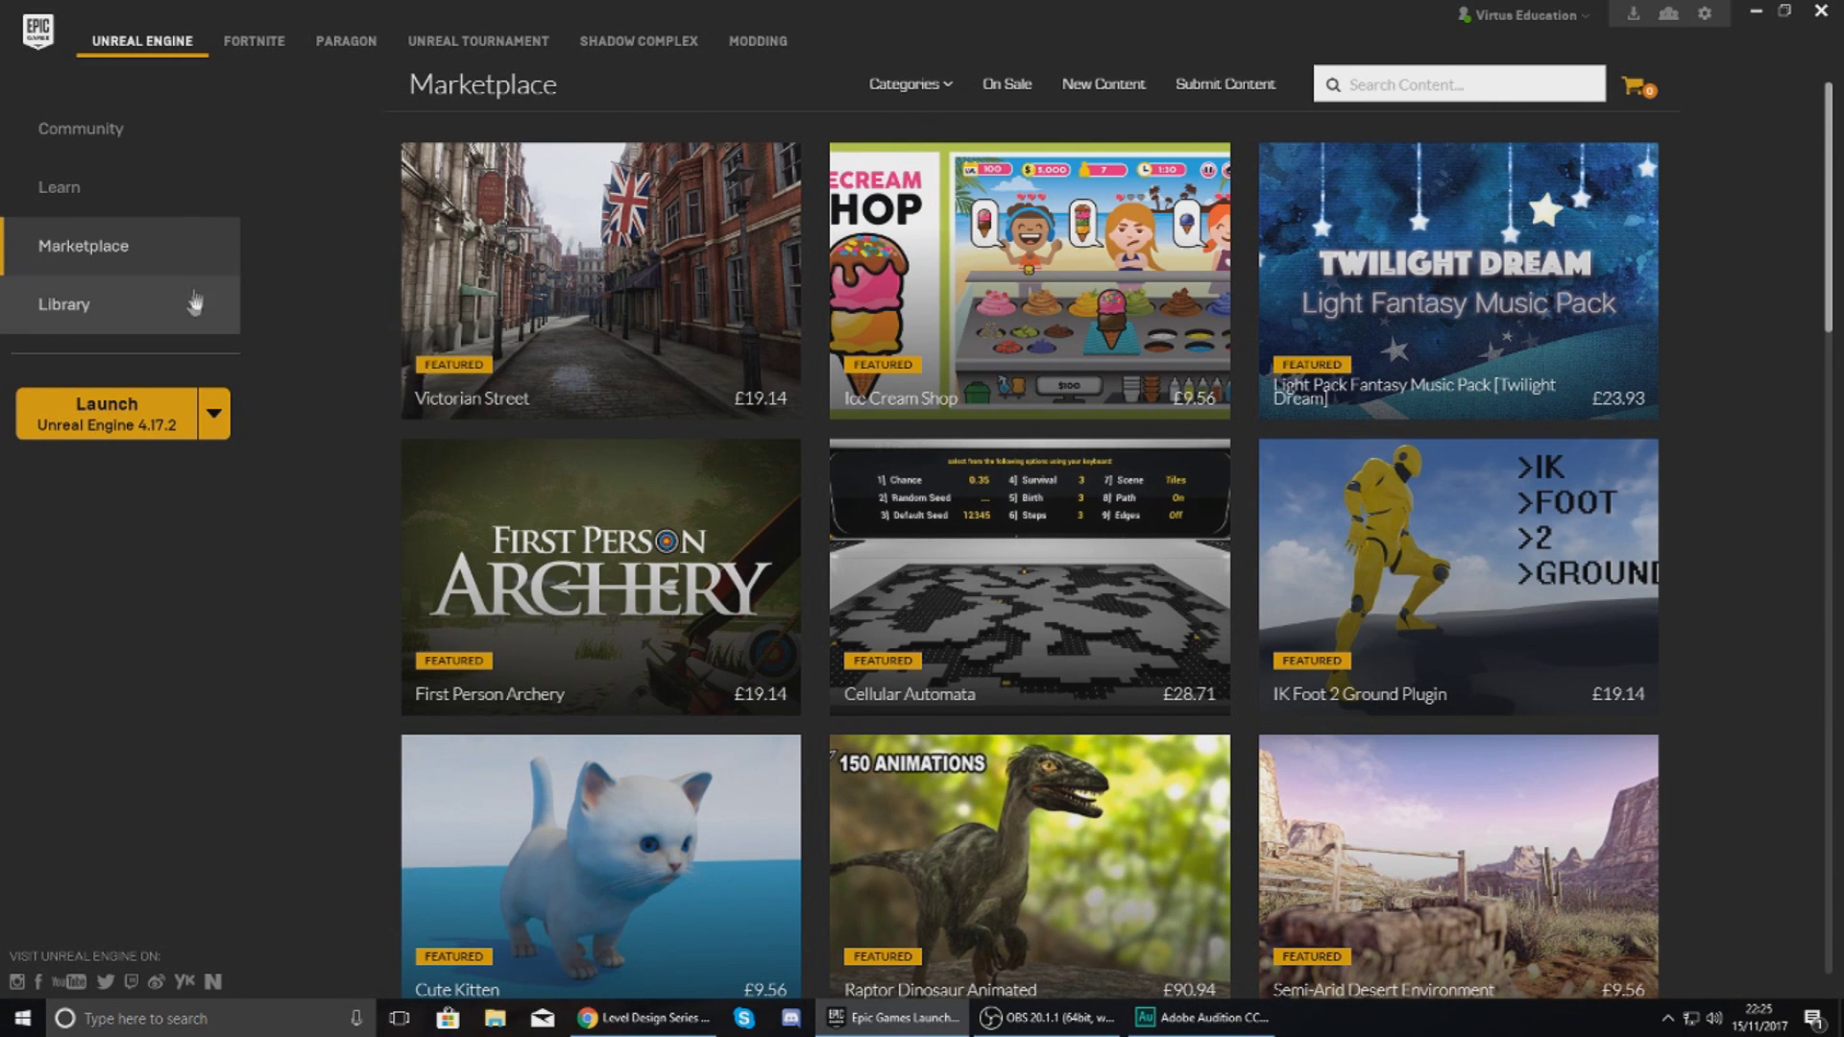
Scroll through the Marketplace's featured content
scroll(1044, 386, "down", 3)
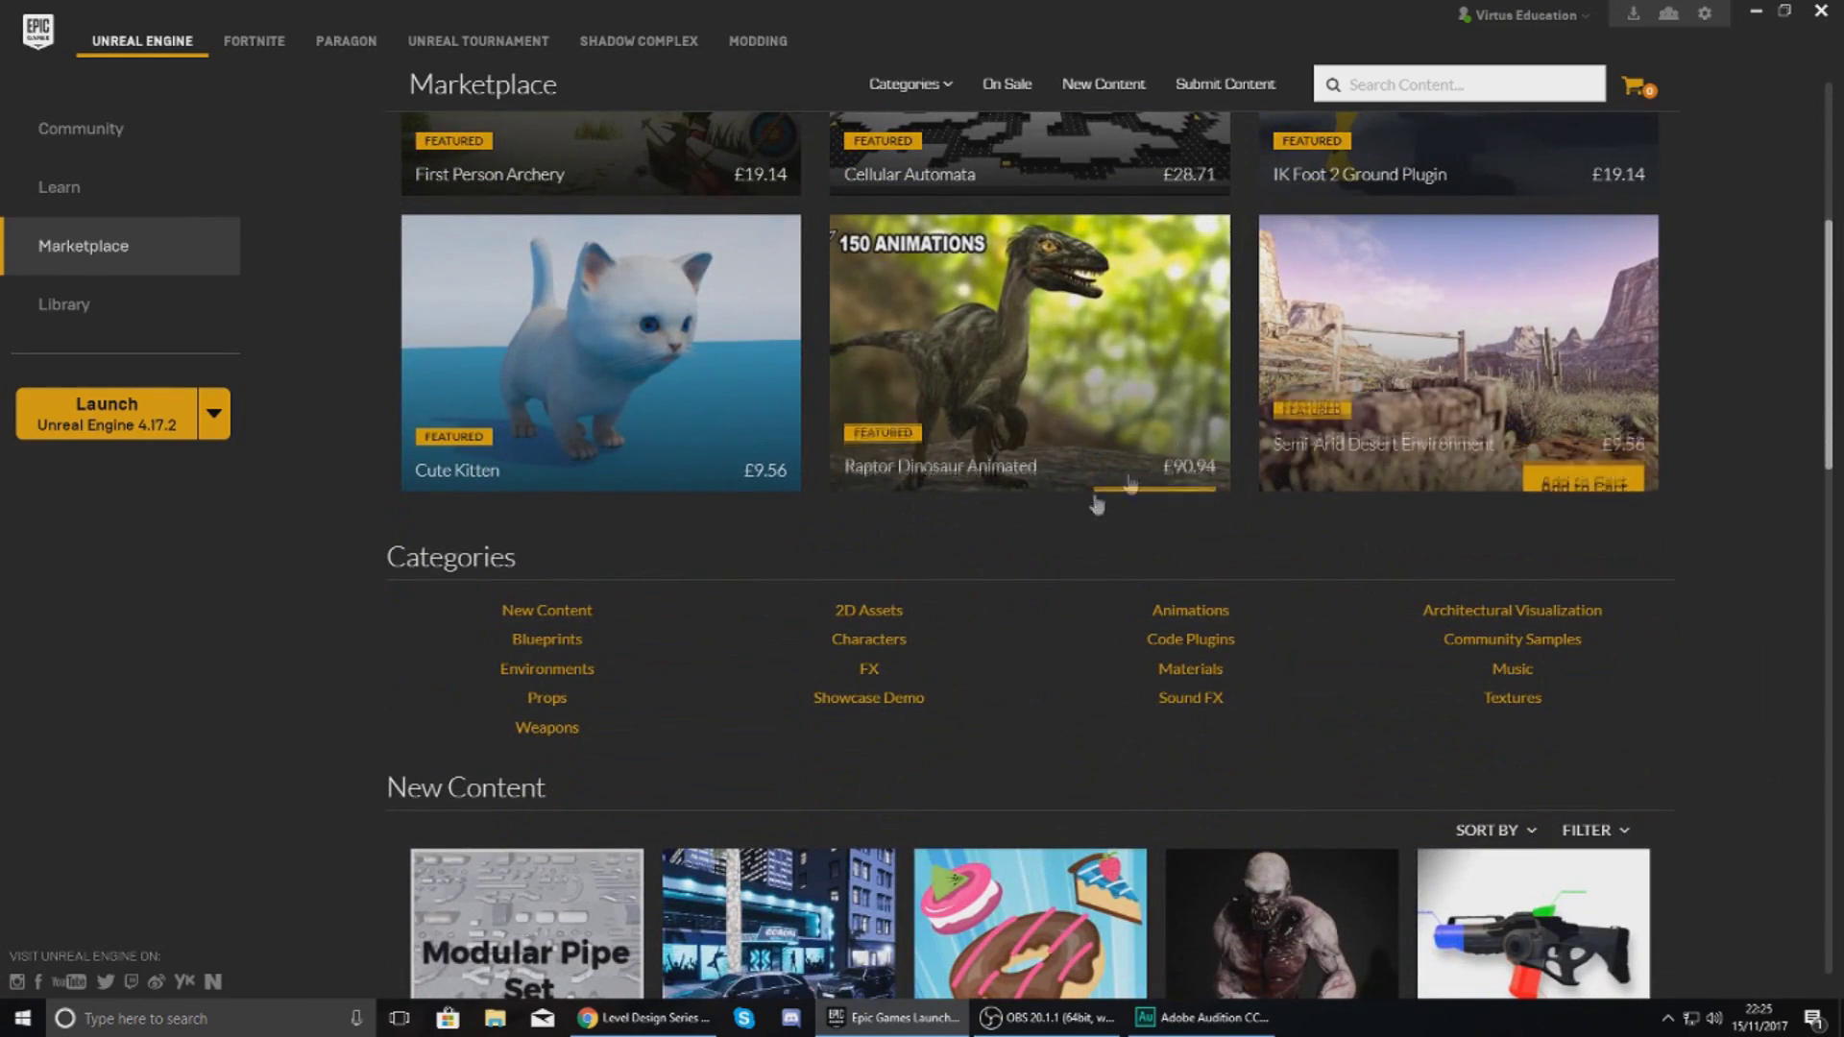
scroll(1096, 504, "up", 2)
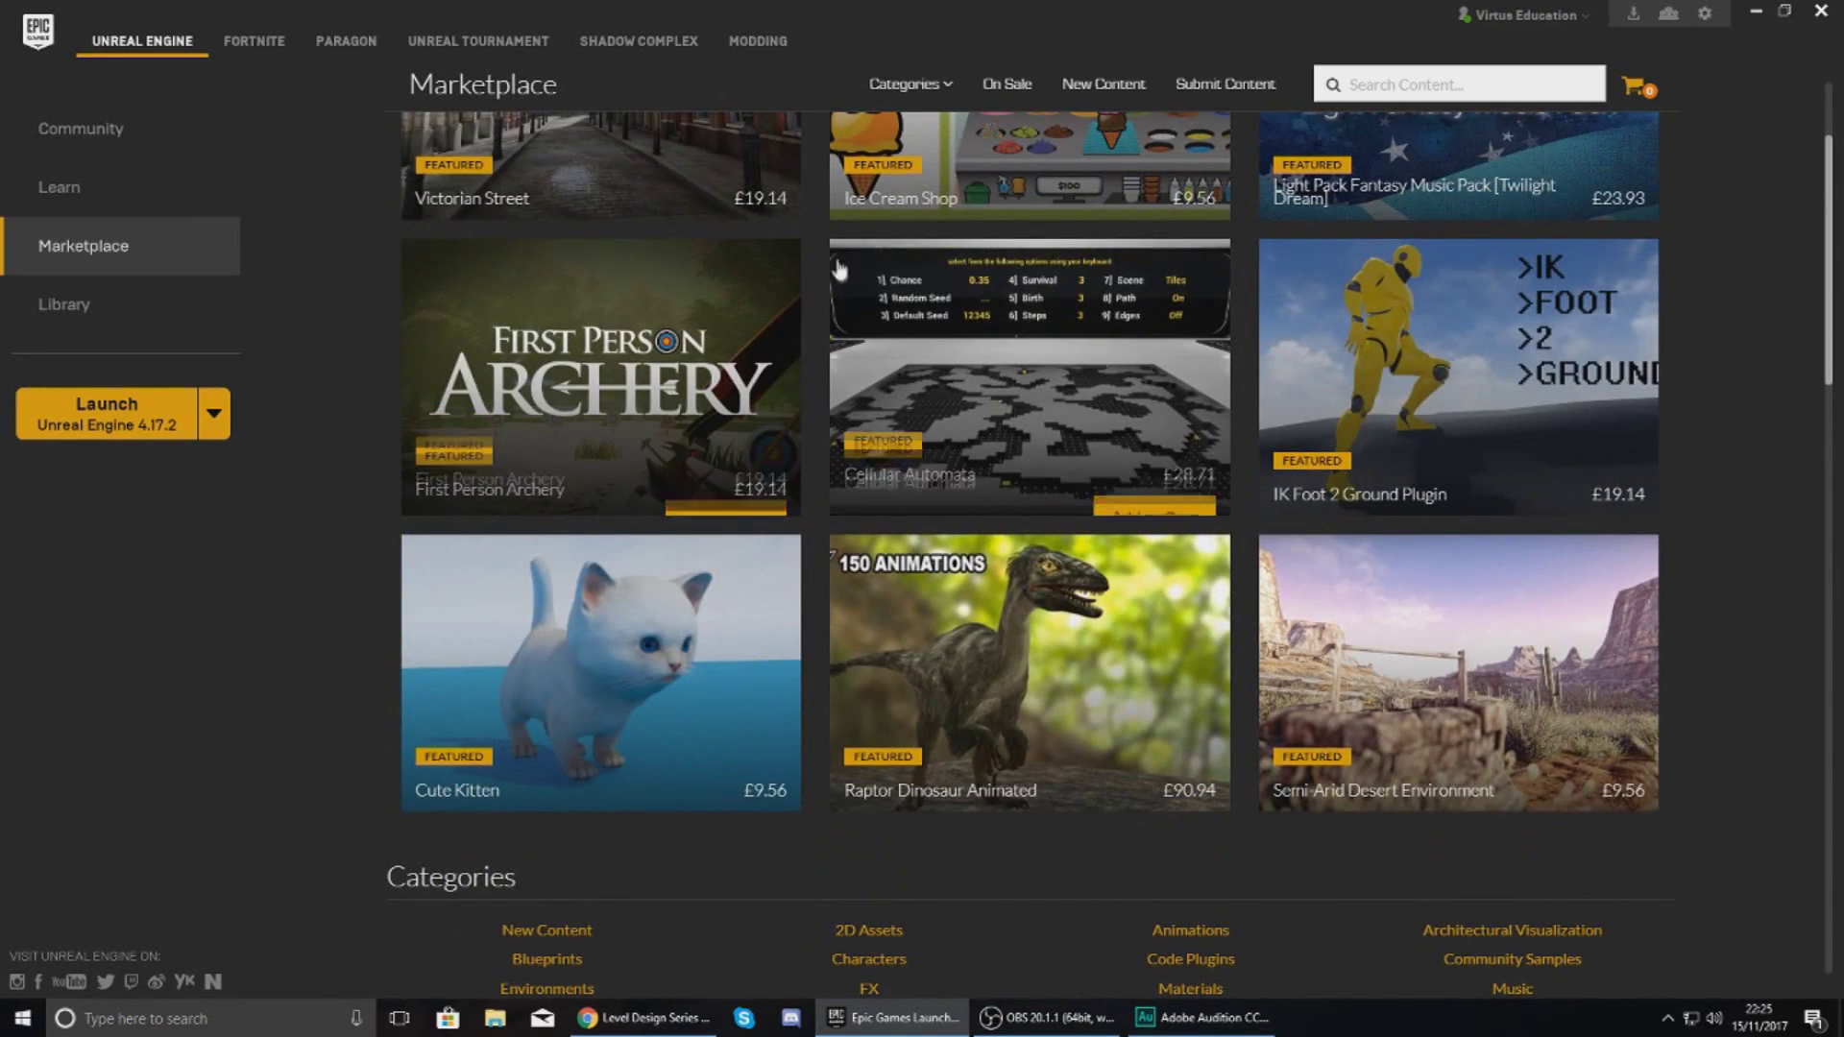
scroll(989, 429, "down", 3)
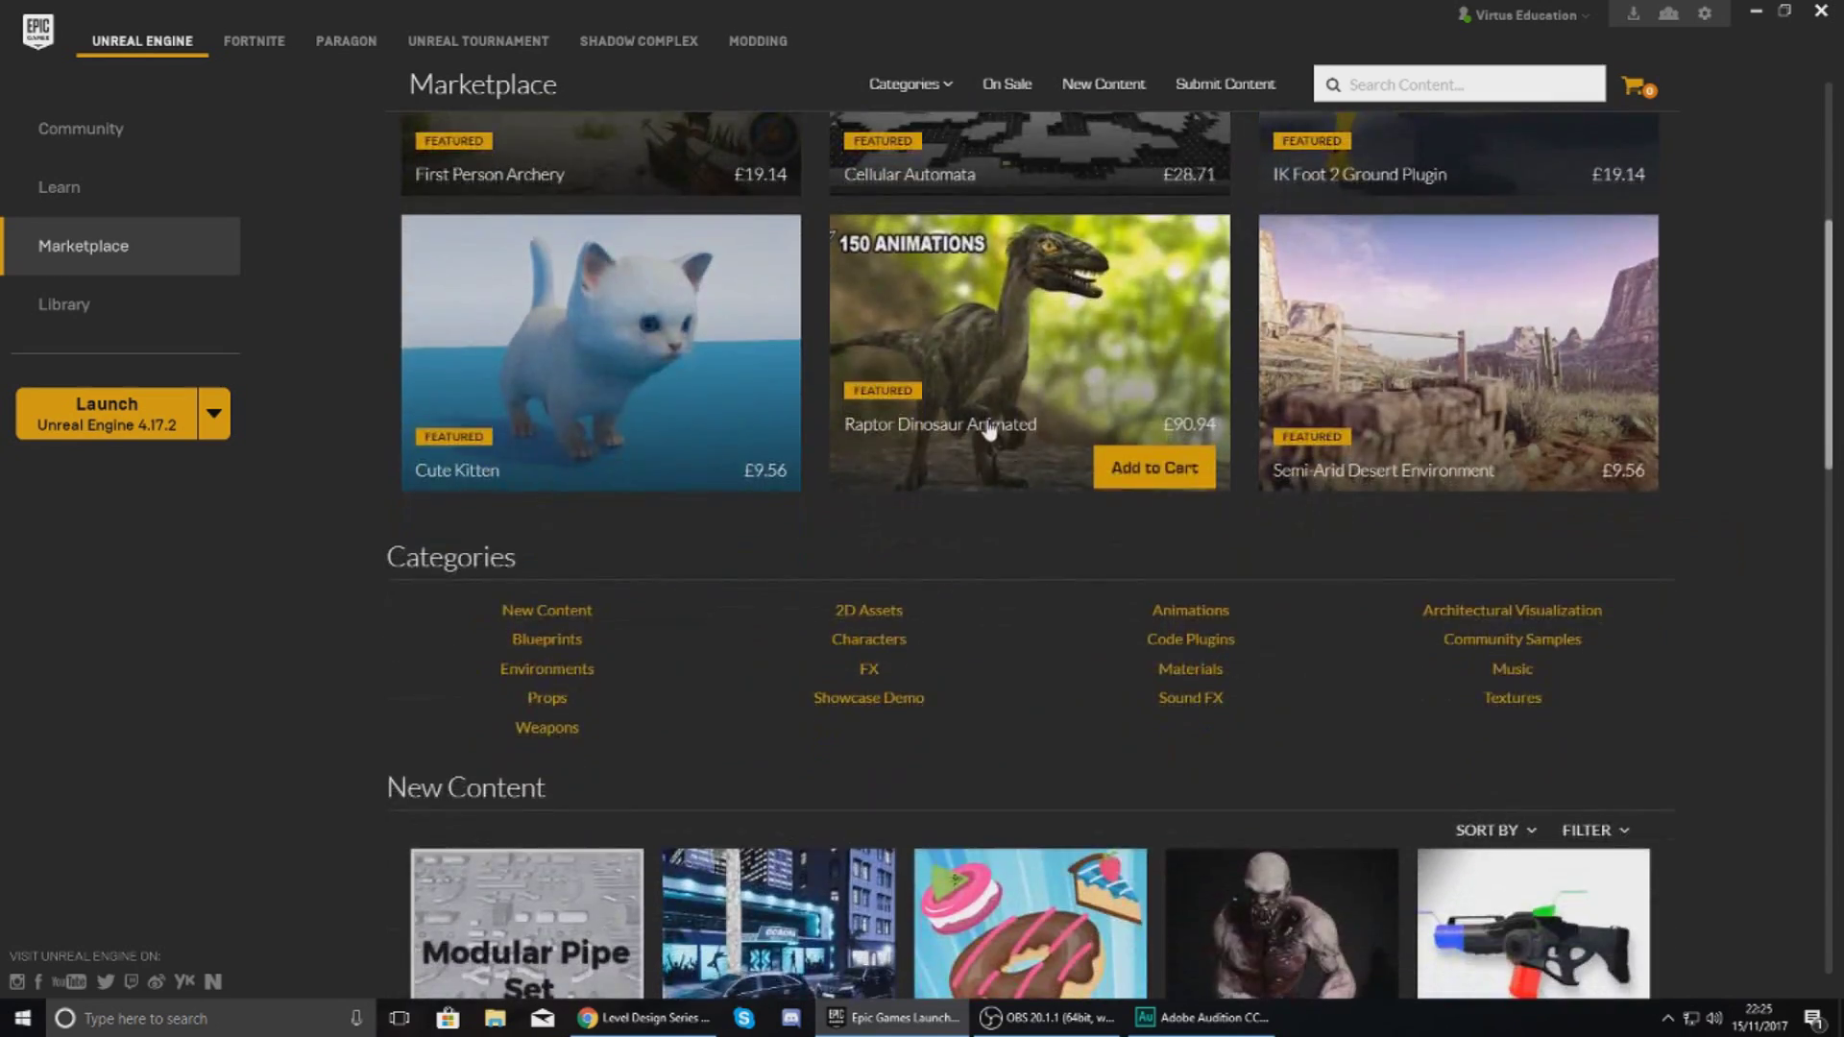
scroll(989, 430, "down", 7)
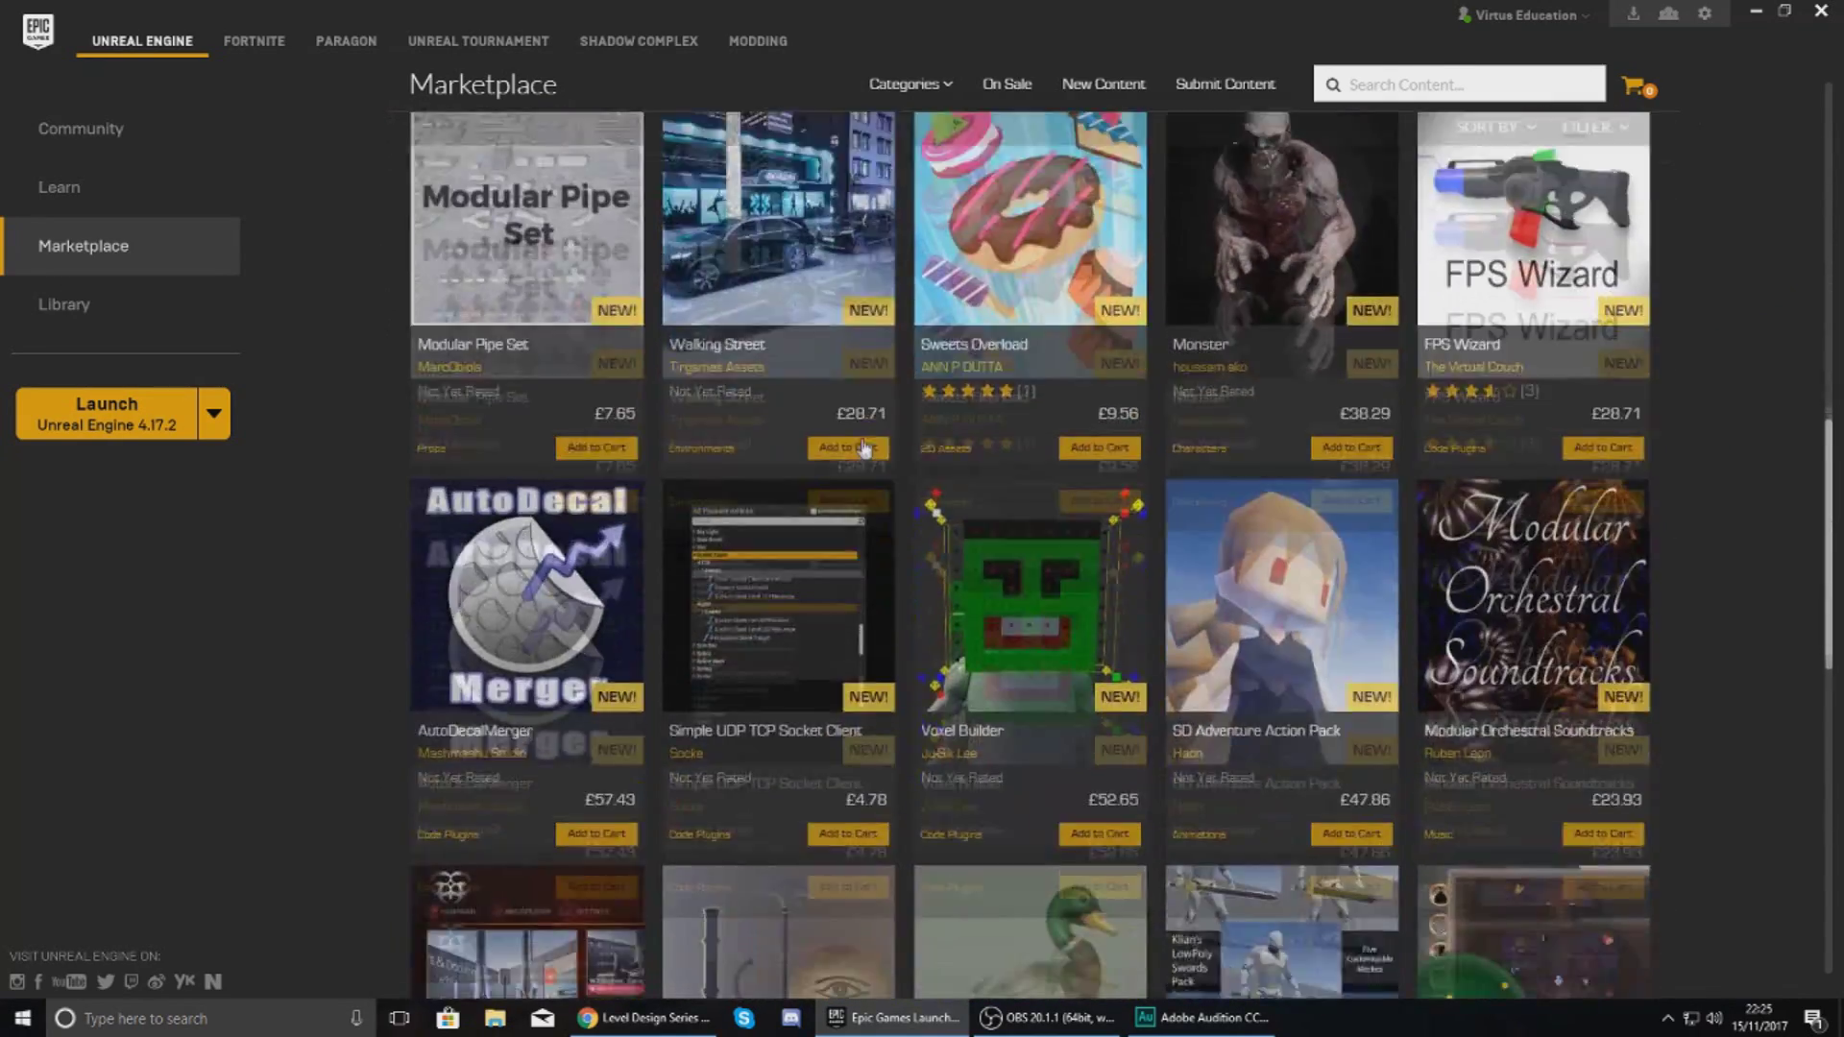
scroll(864, 446, "down", 8)
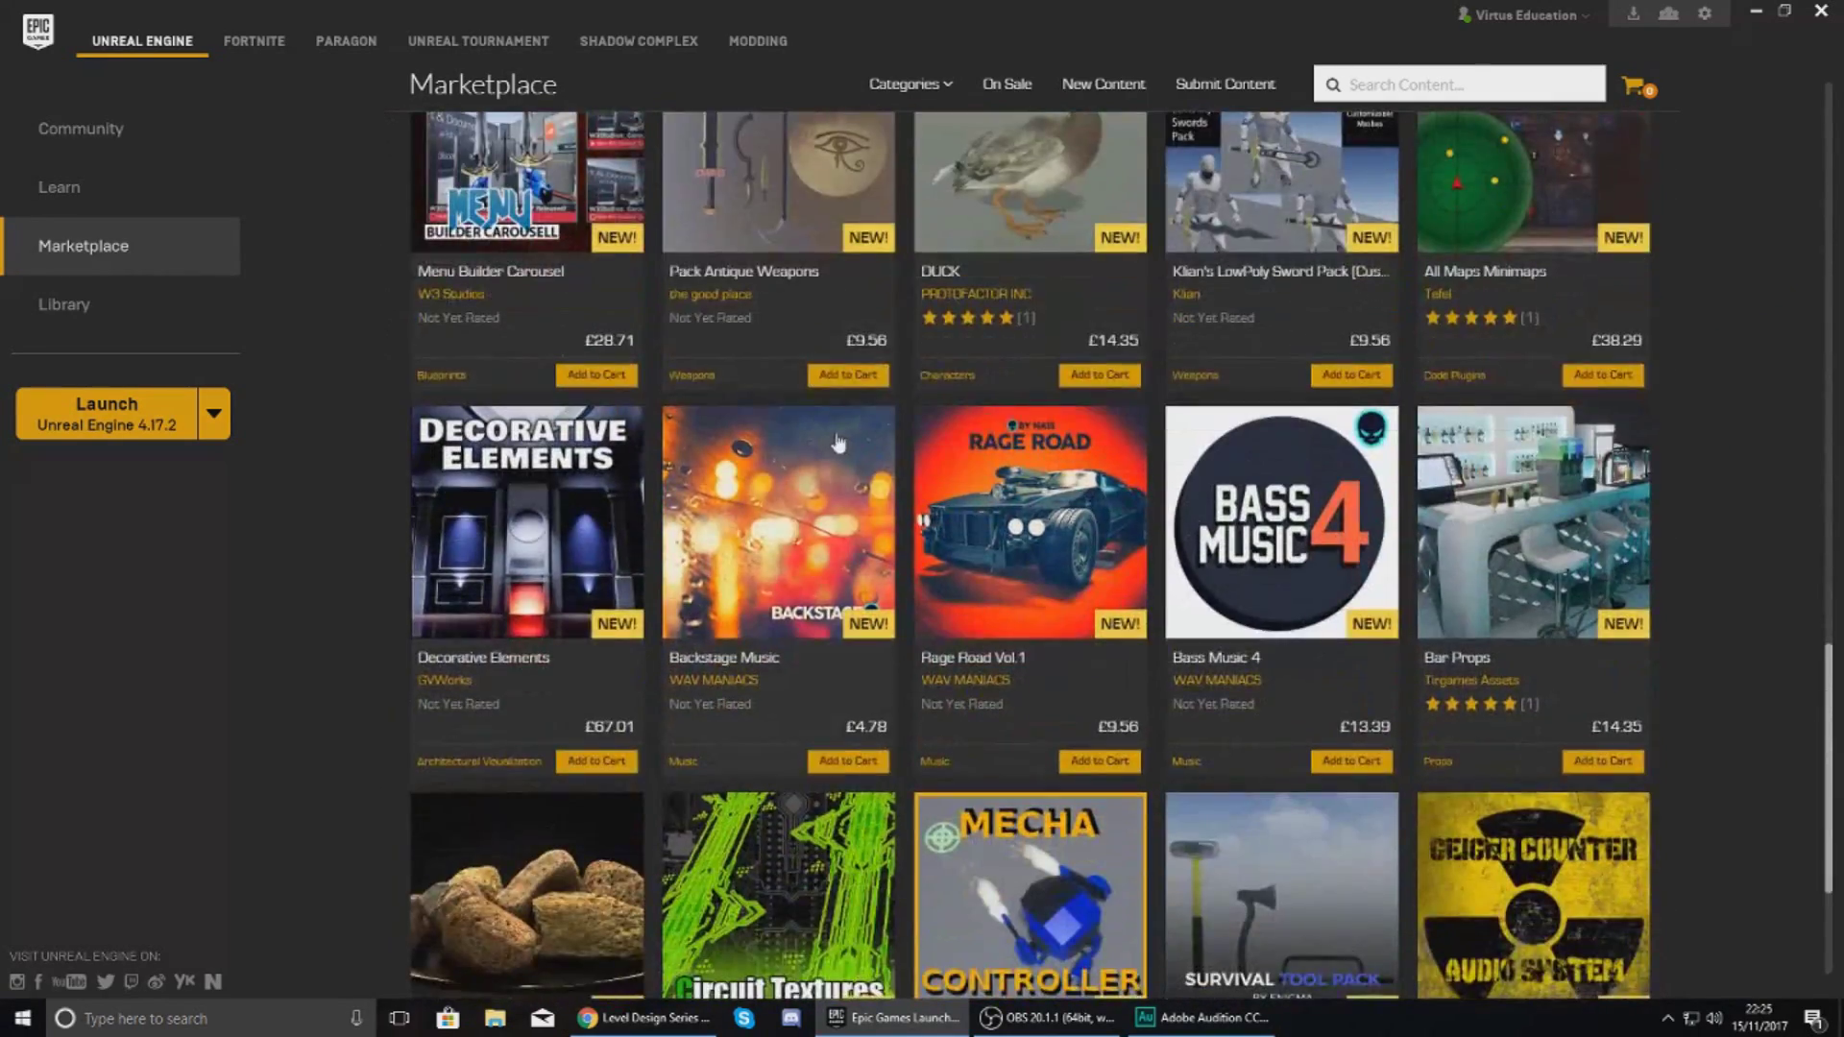
scroll(838, 443, "down", 2)
scroll(864, 519, "down", 2)
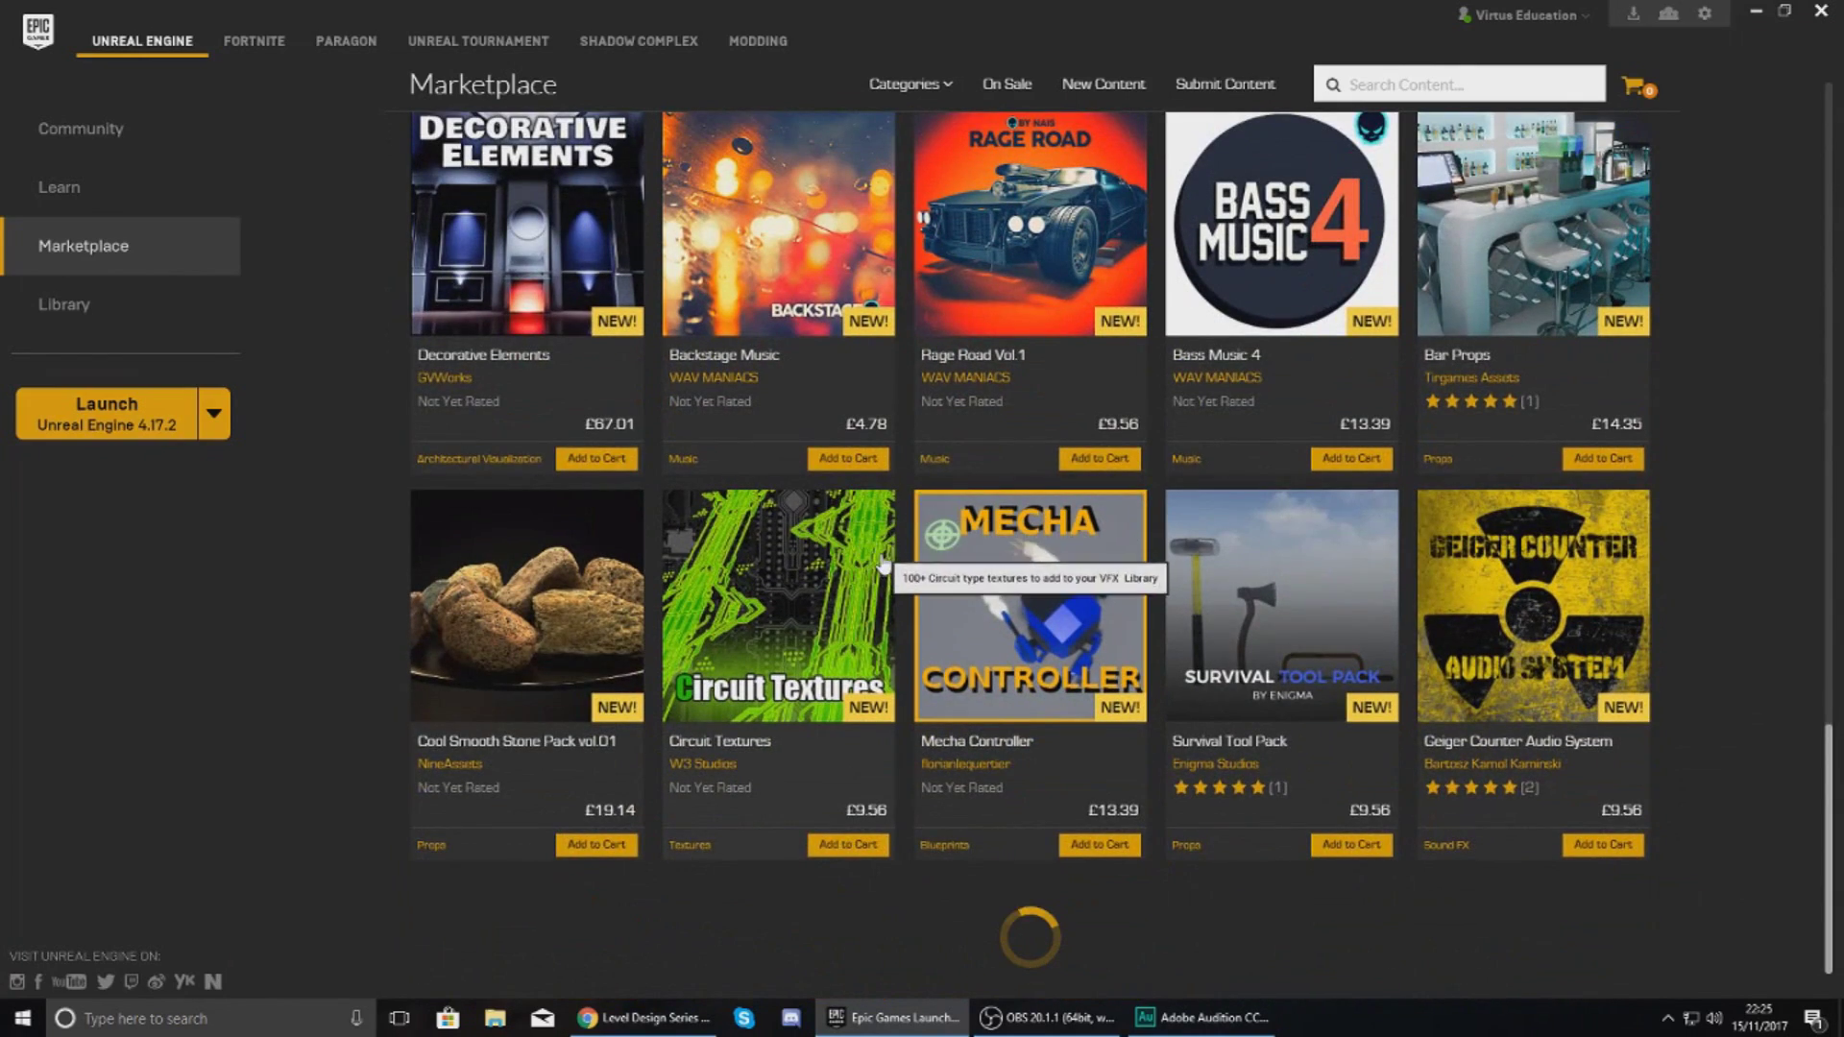
scroll(864, 554, "down", 4)
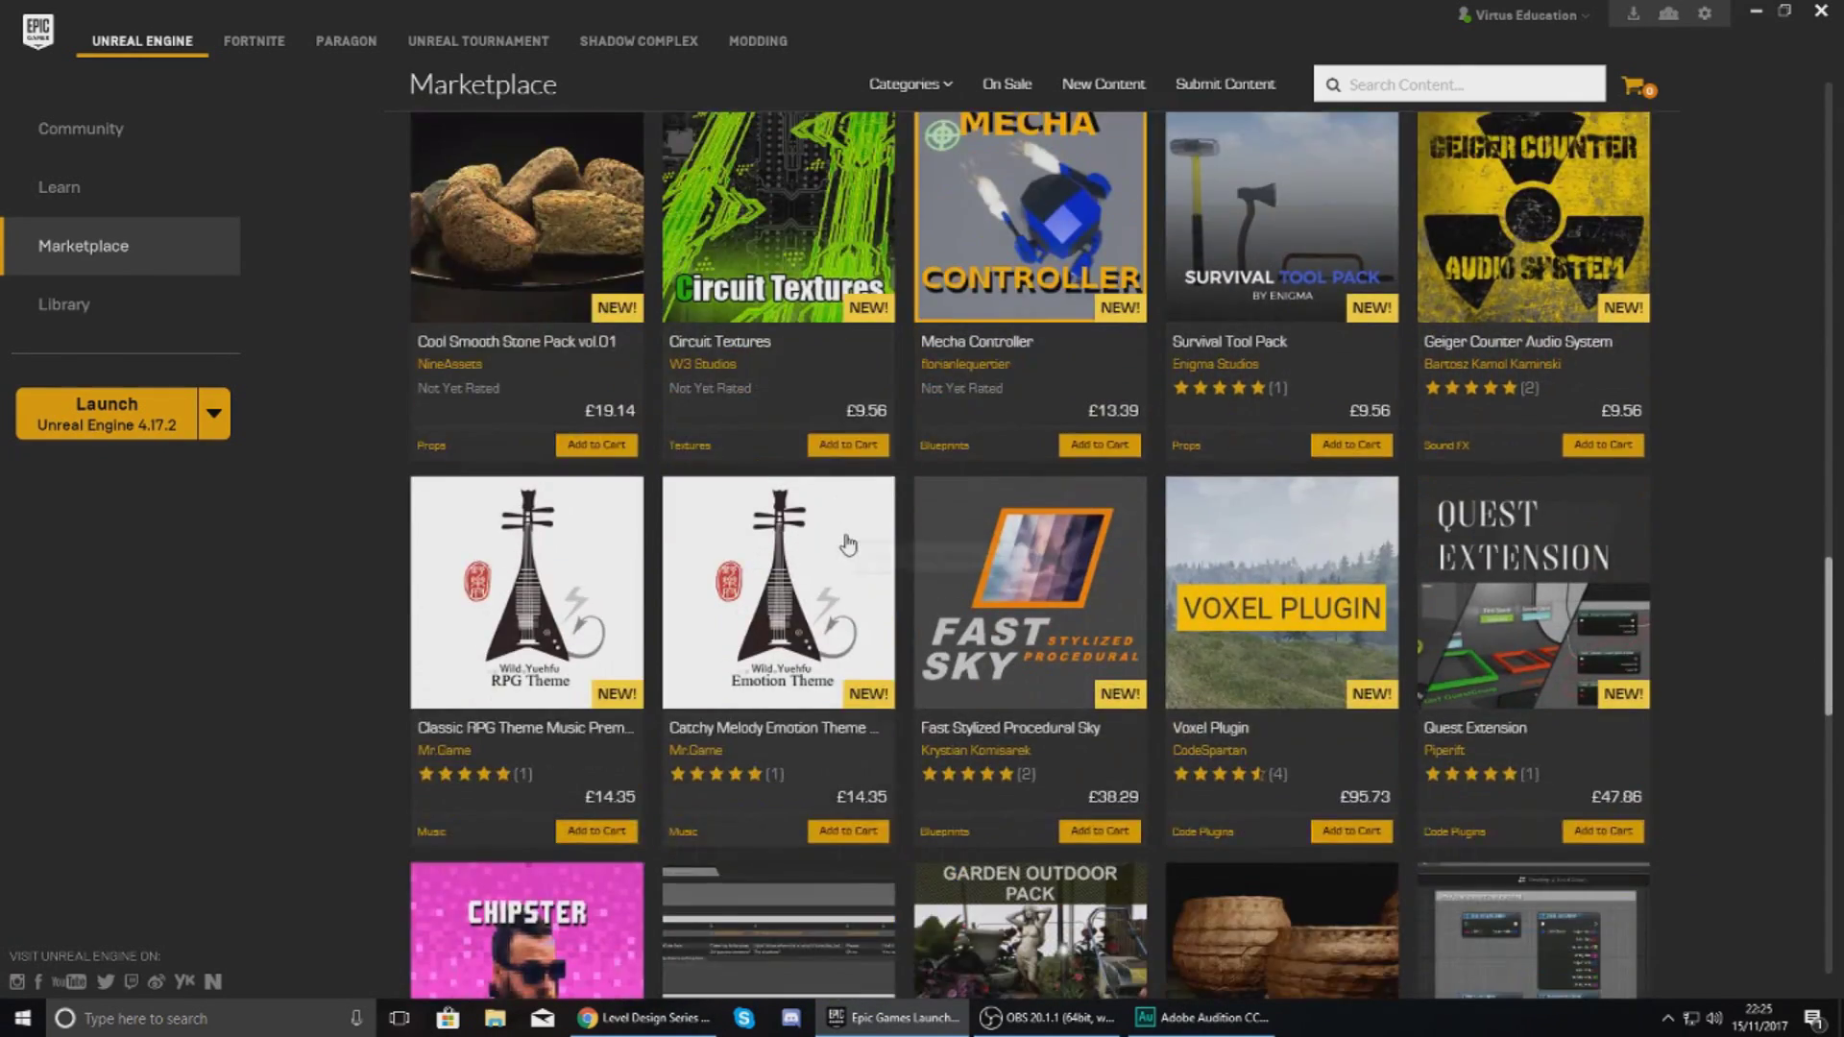
scroll(847, 544, "down", 4)
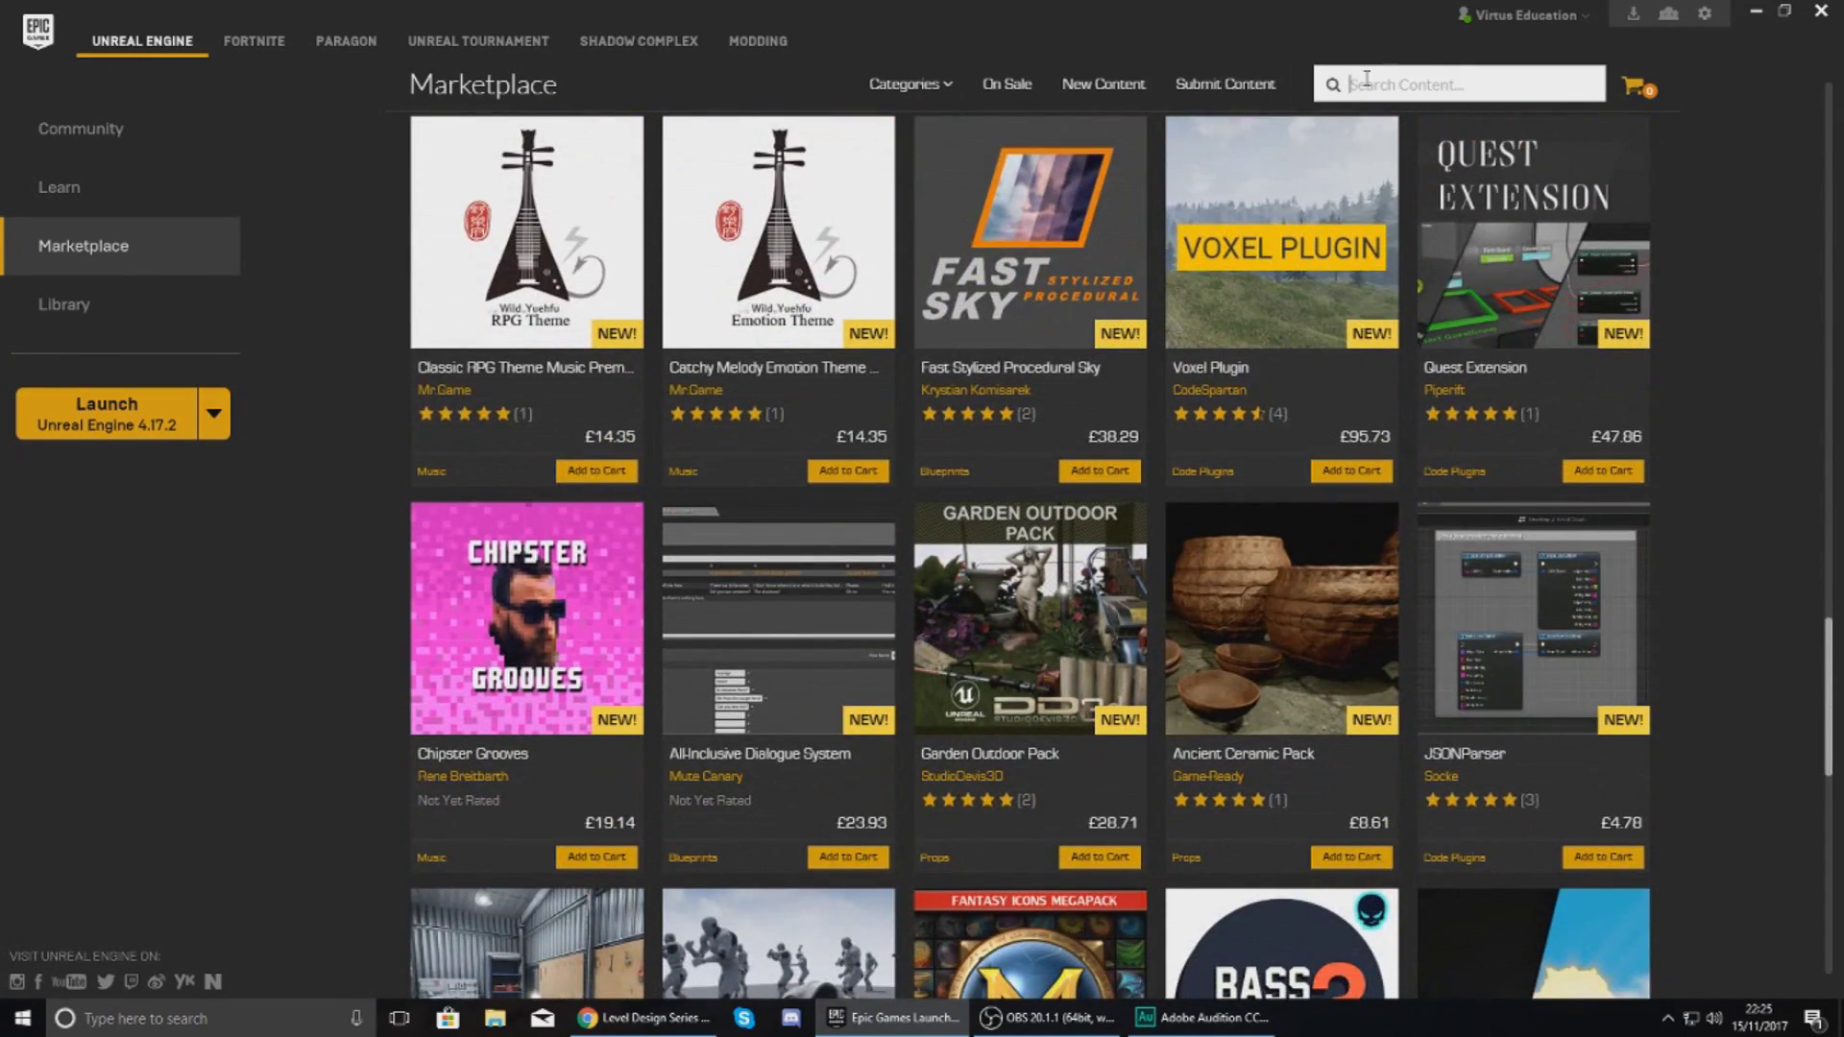
Search the Marketplace for Infinity (typed 'Inninity'), then go to the Learn section
type("Inninity")
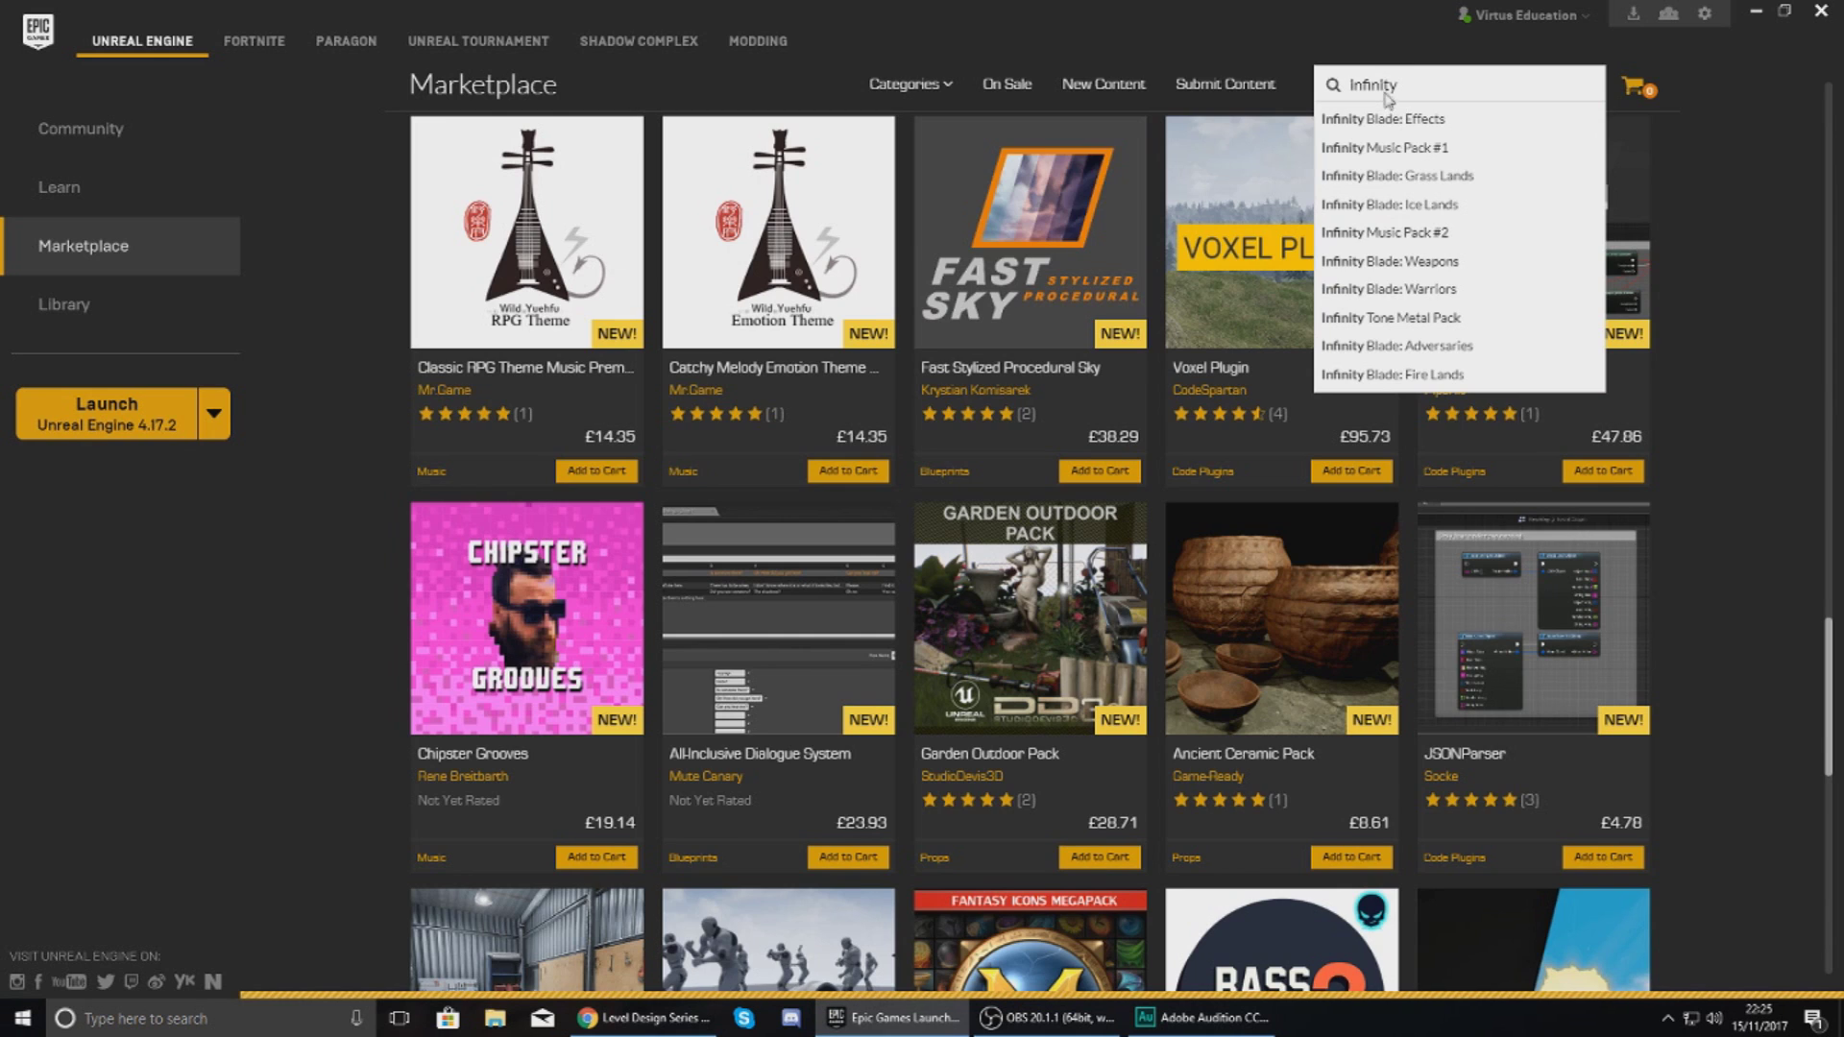
key("Return")
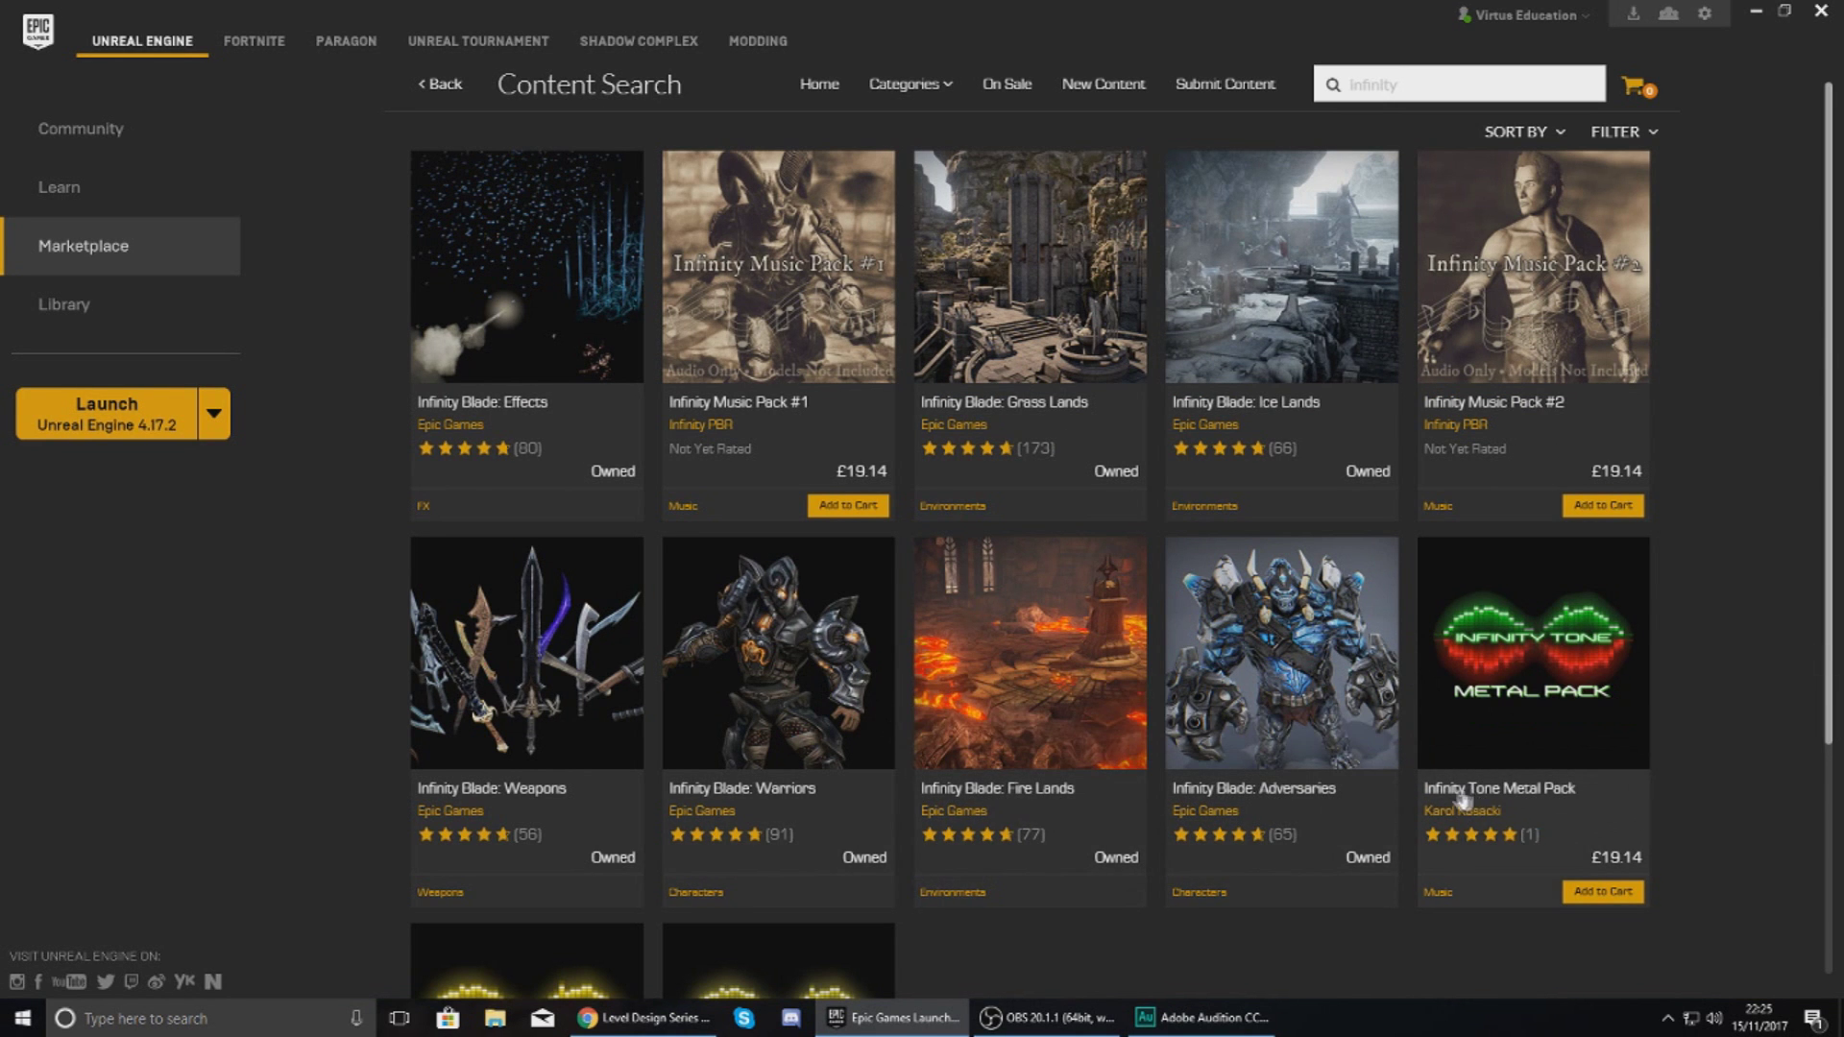
left_click(146, 212)
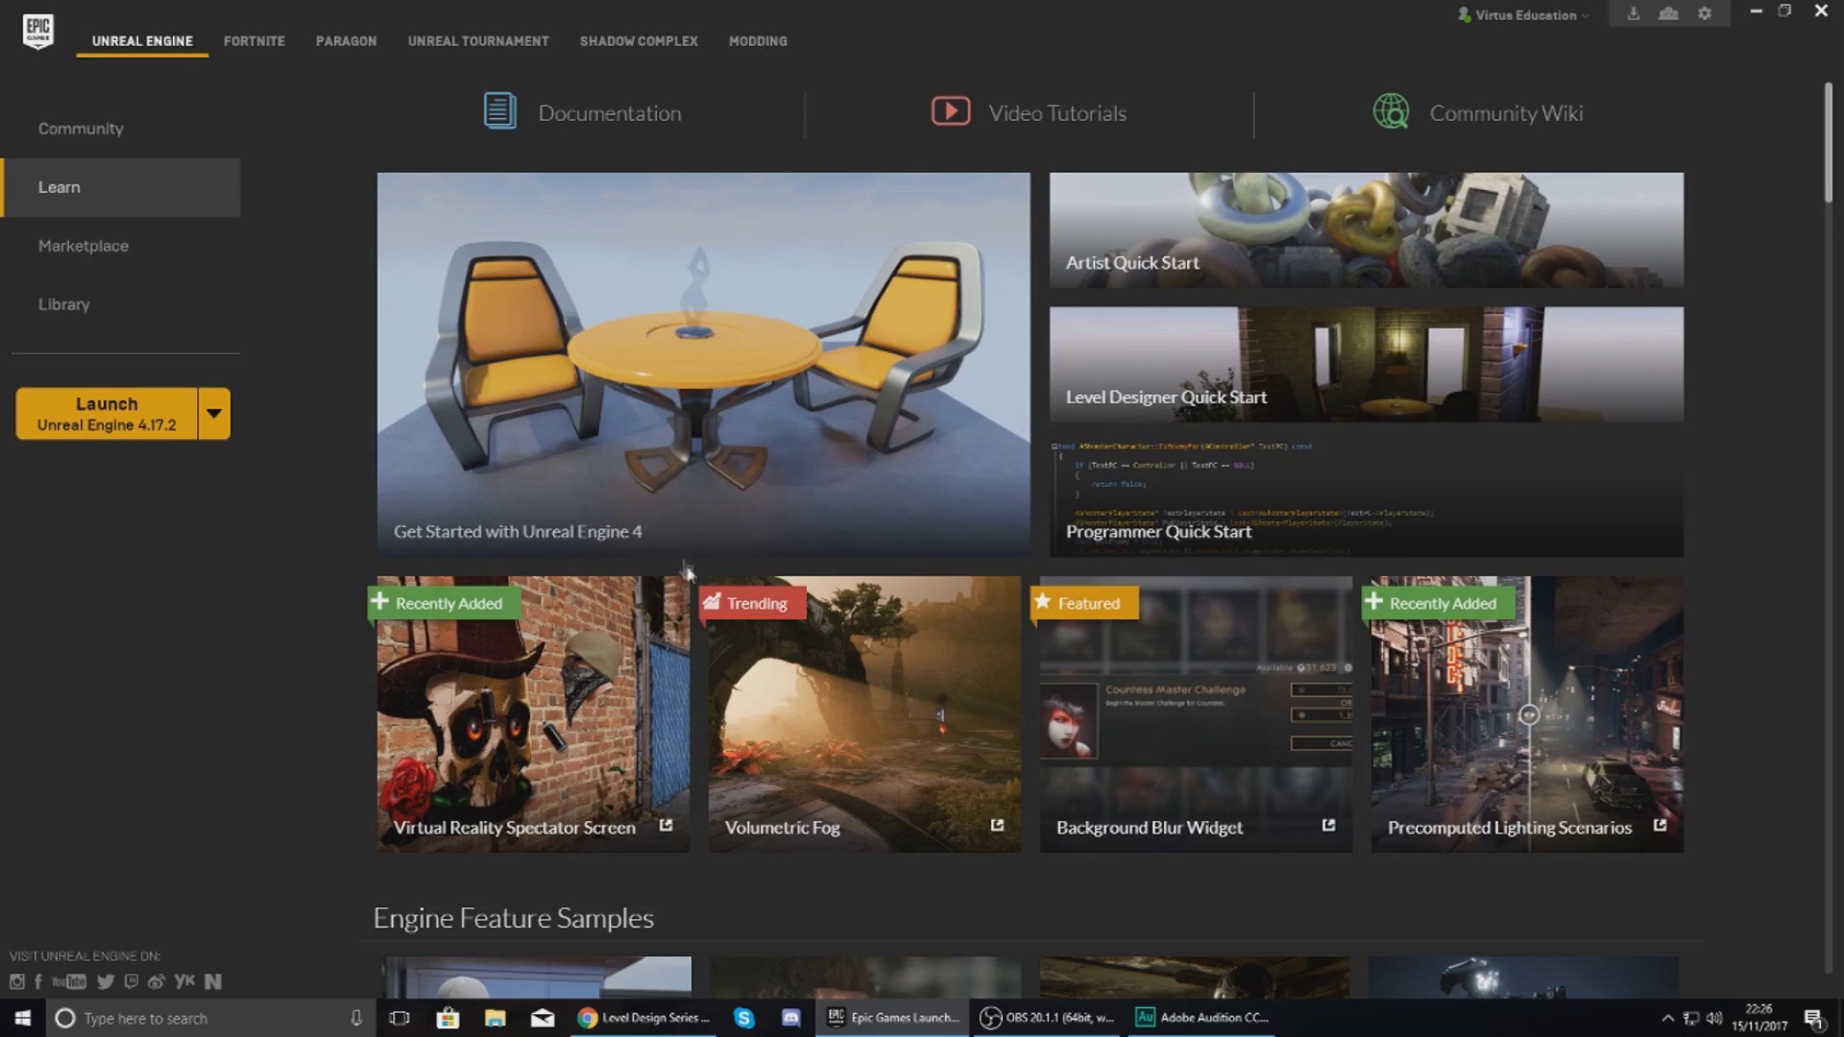
Scroll the Learn samples, view the Sequencer sample's details, then return to the Library
scroll(691, 578, "down", 4)
scroll(695, 588, "down", 4)
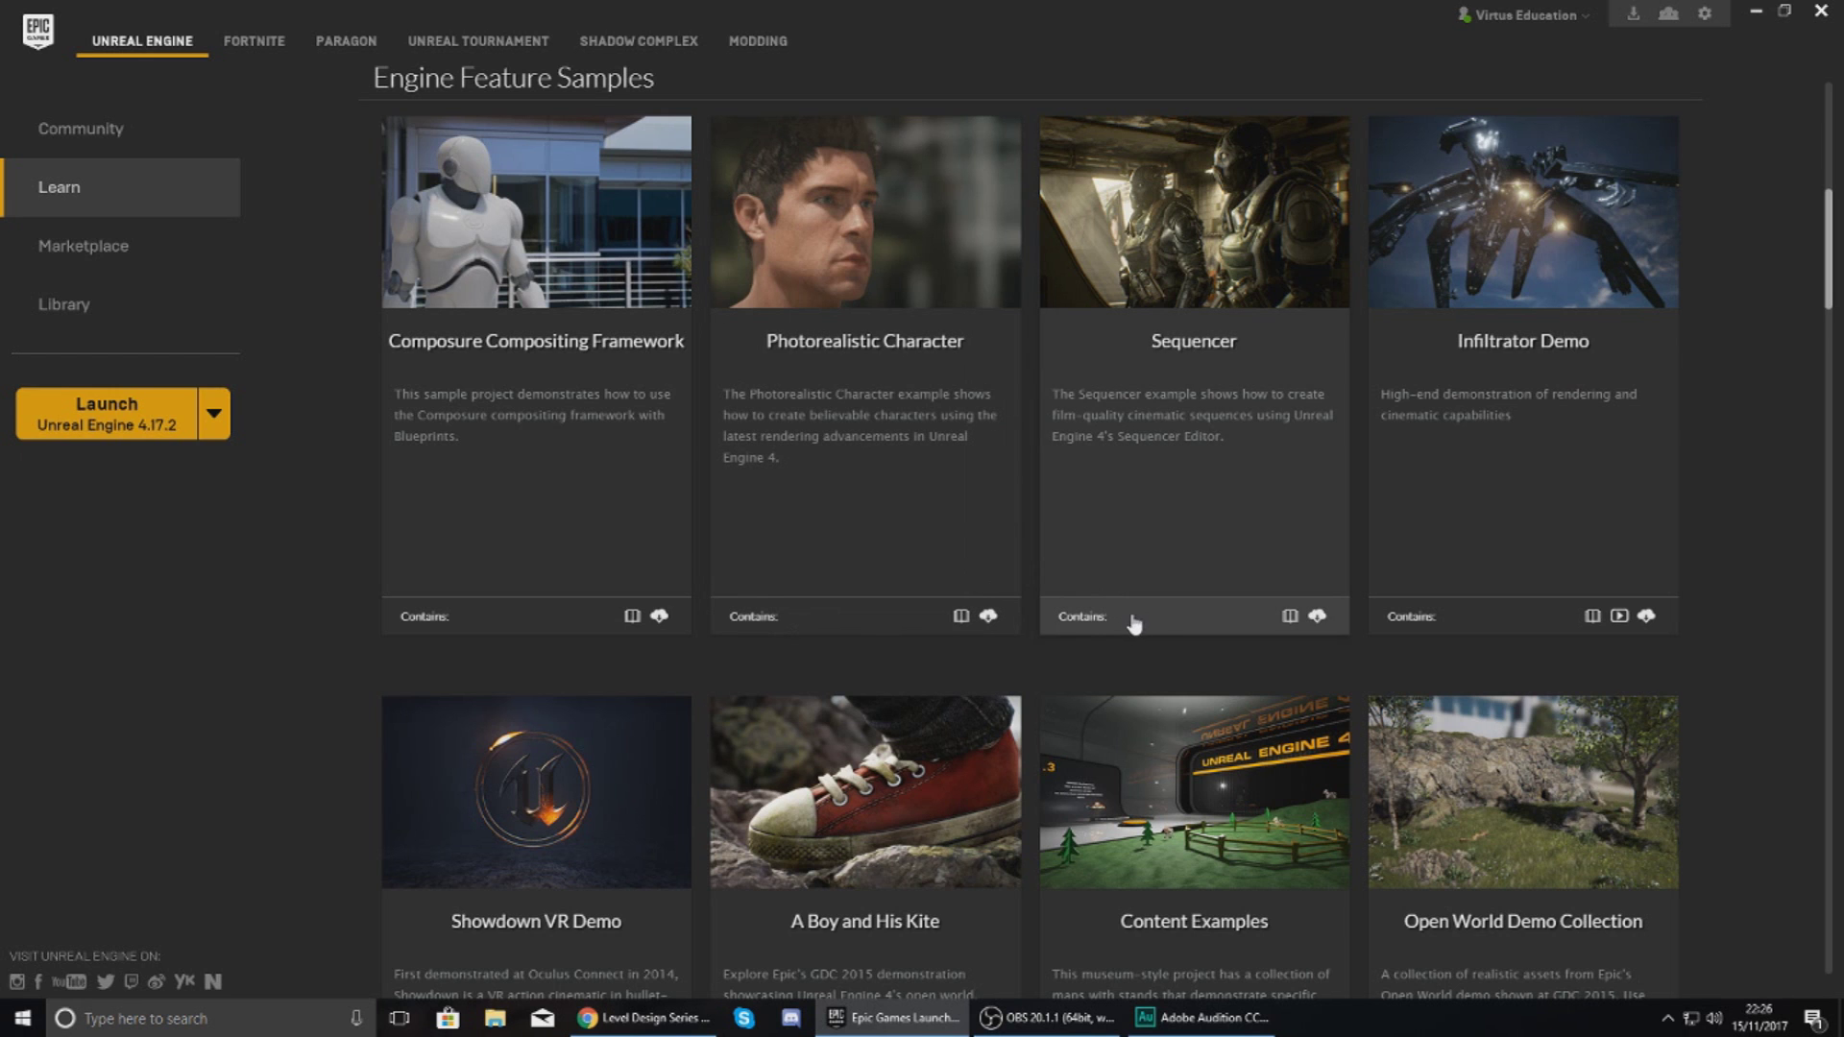
scroll(1164, 610, "up", 2)
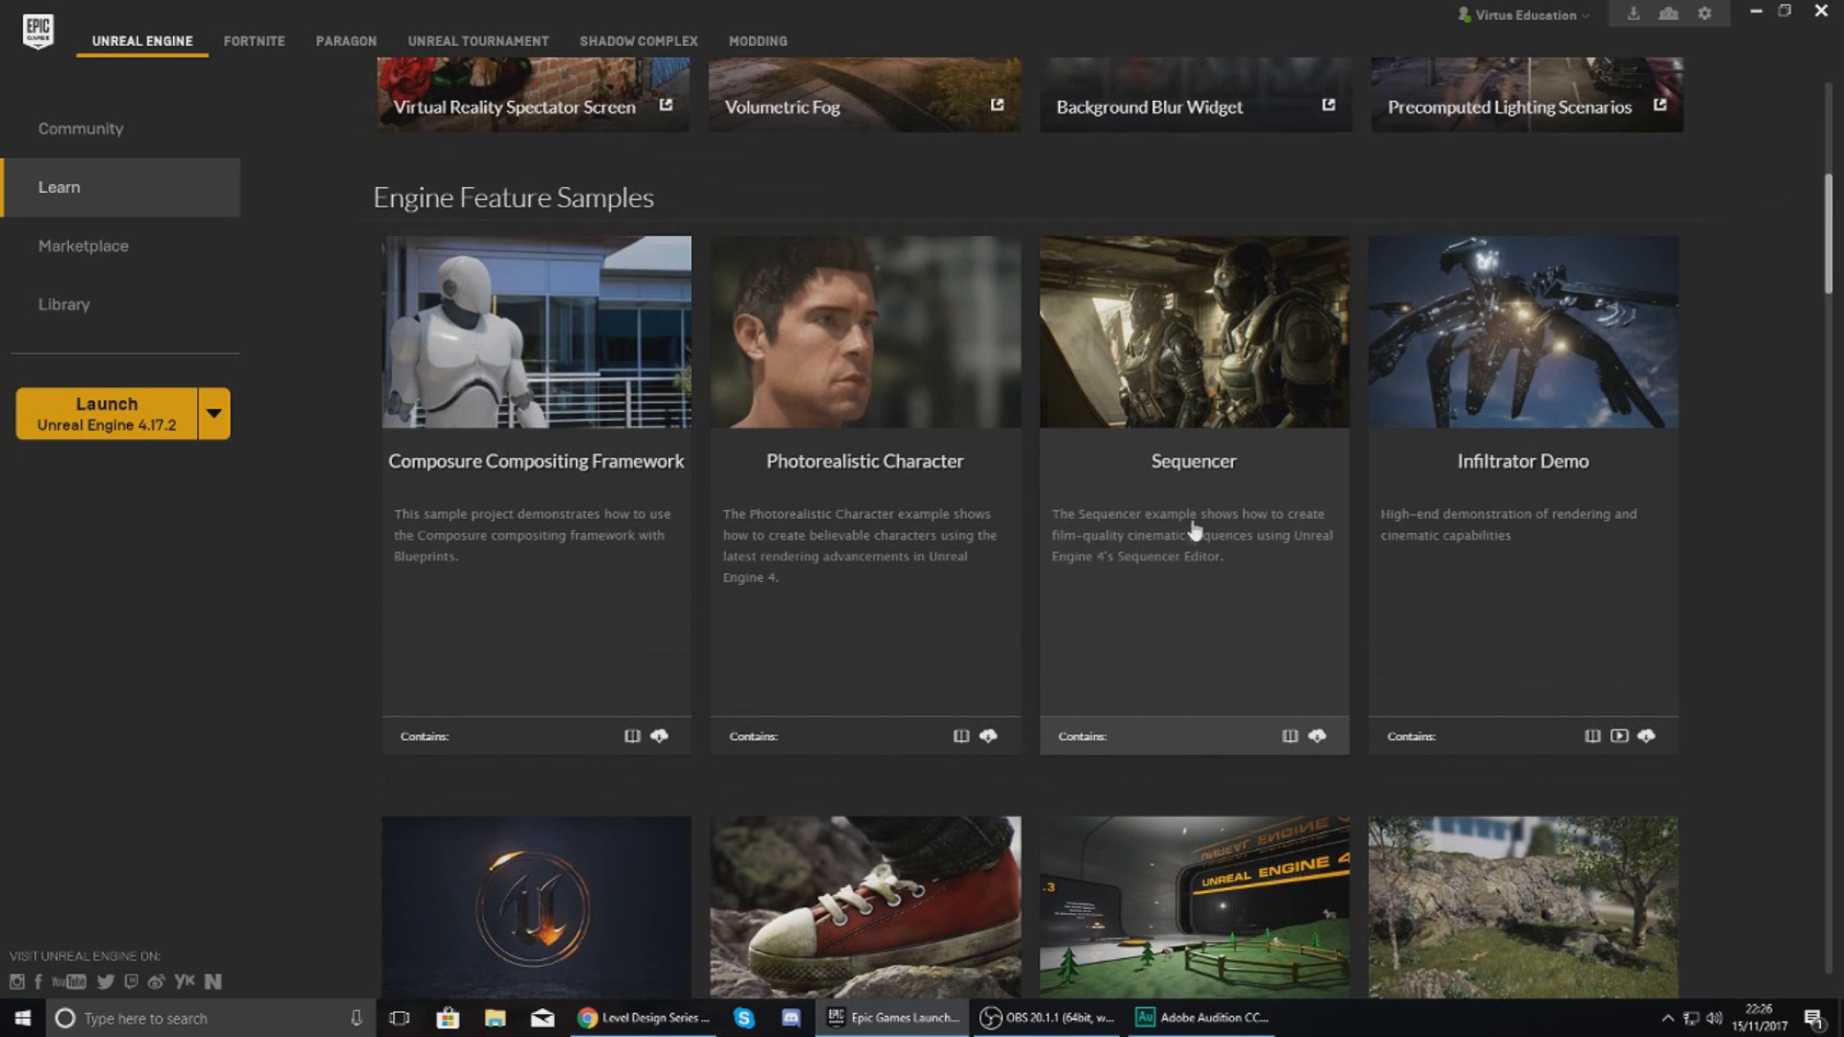
left_click(1208, 503)
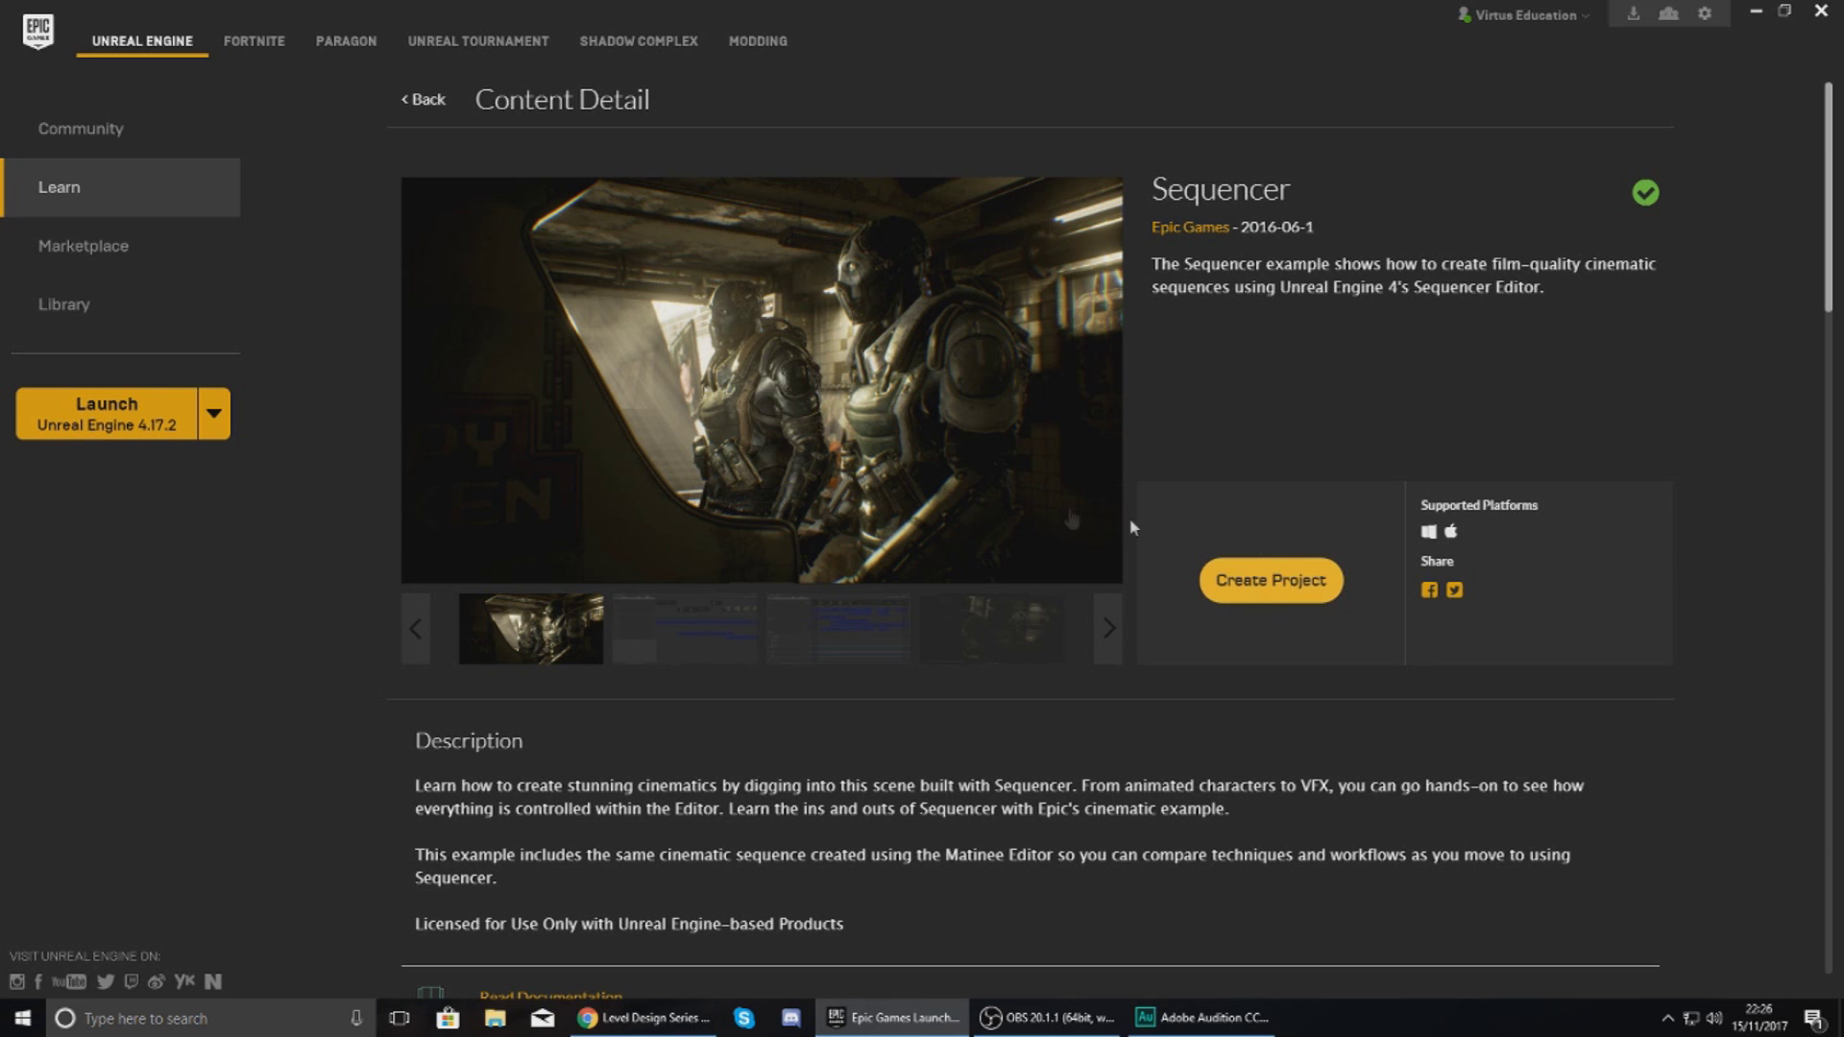
left_click(182, 320)
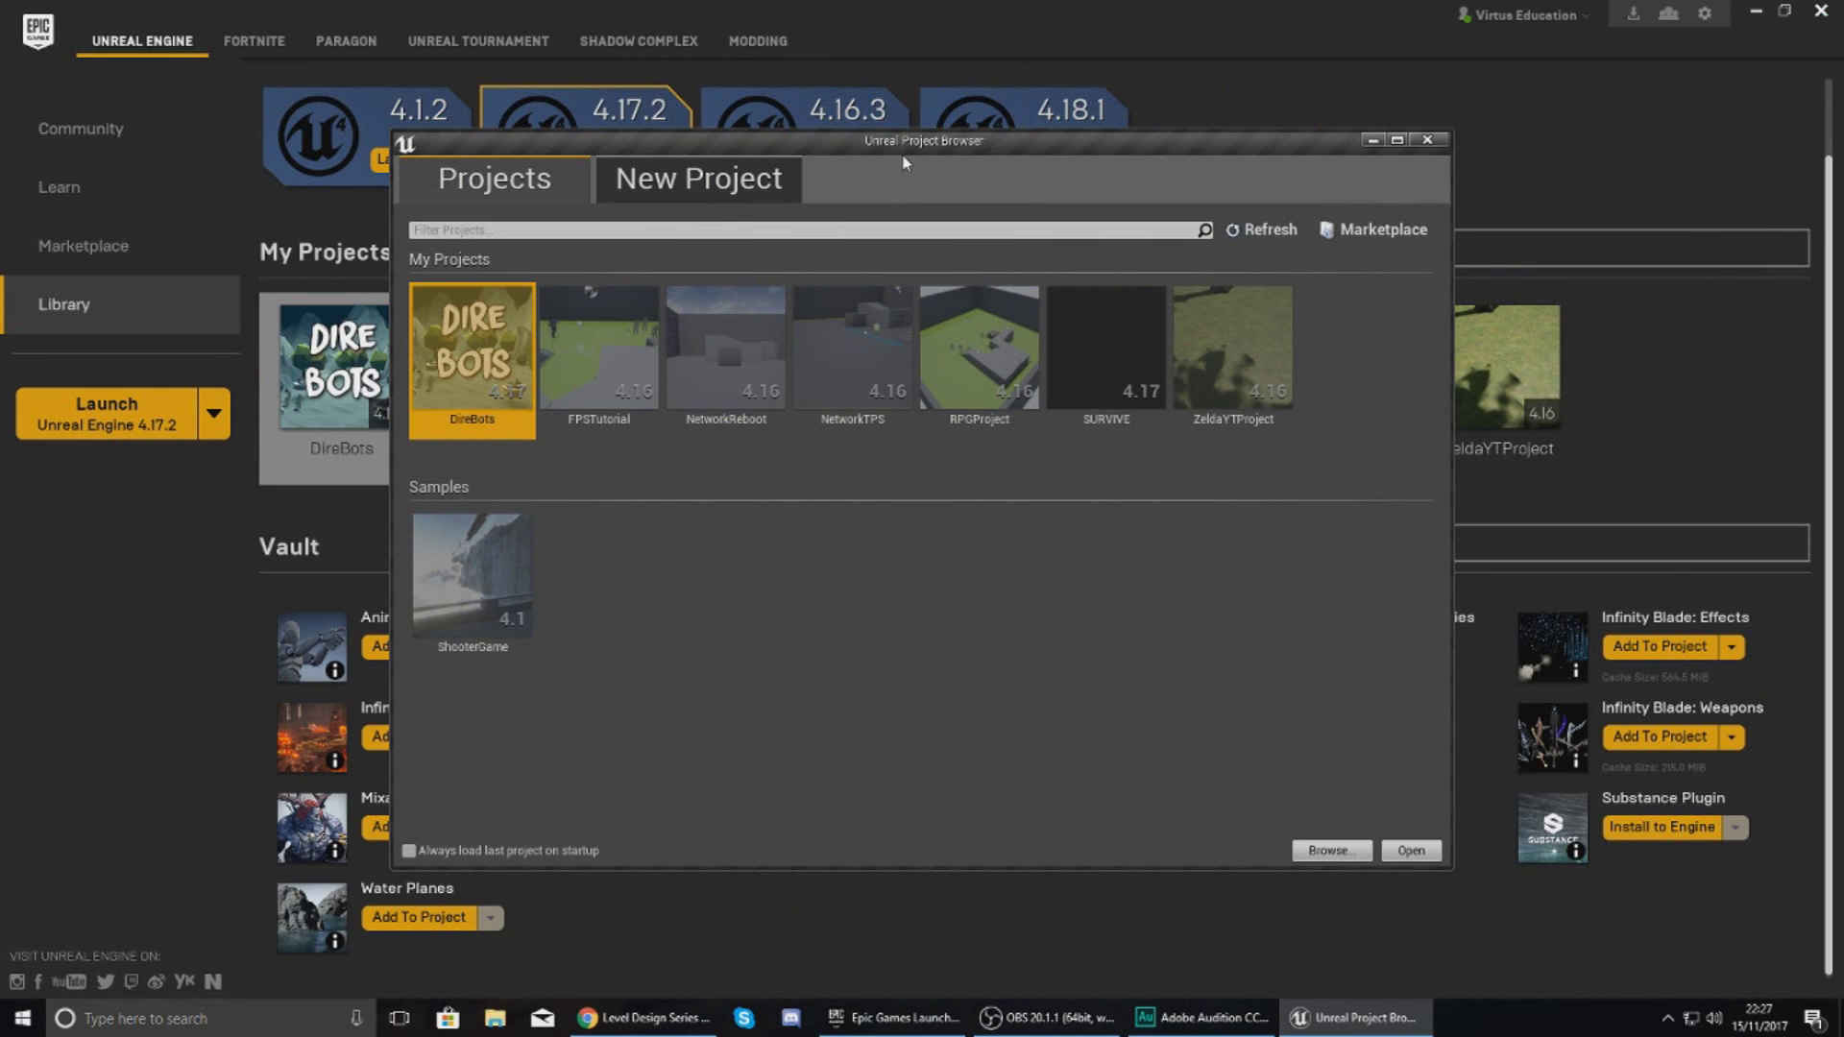
Reposition the Project Browser window, select FPSTutorial, then switch to New Project
left_click_drag(941, 150, 954, 474)
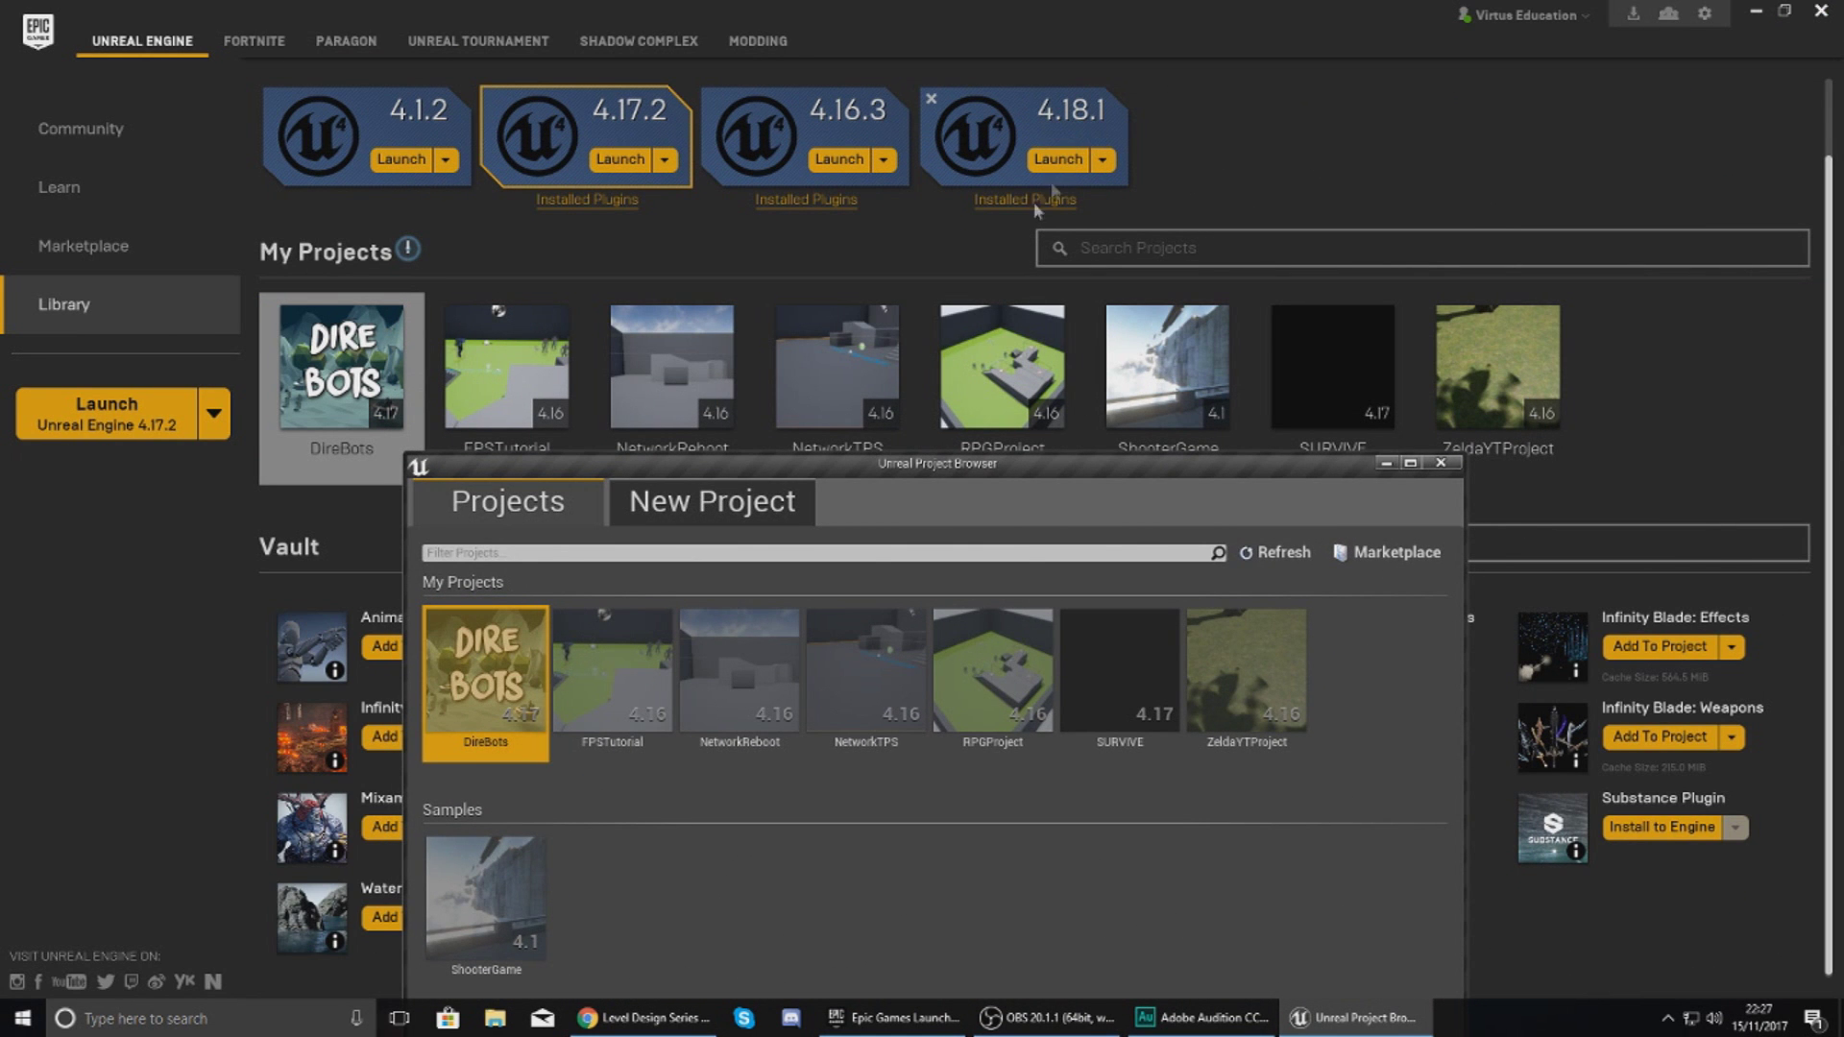
left_click_drag(922, 470, 1008, 210)
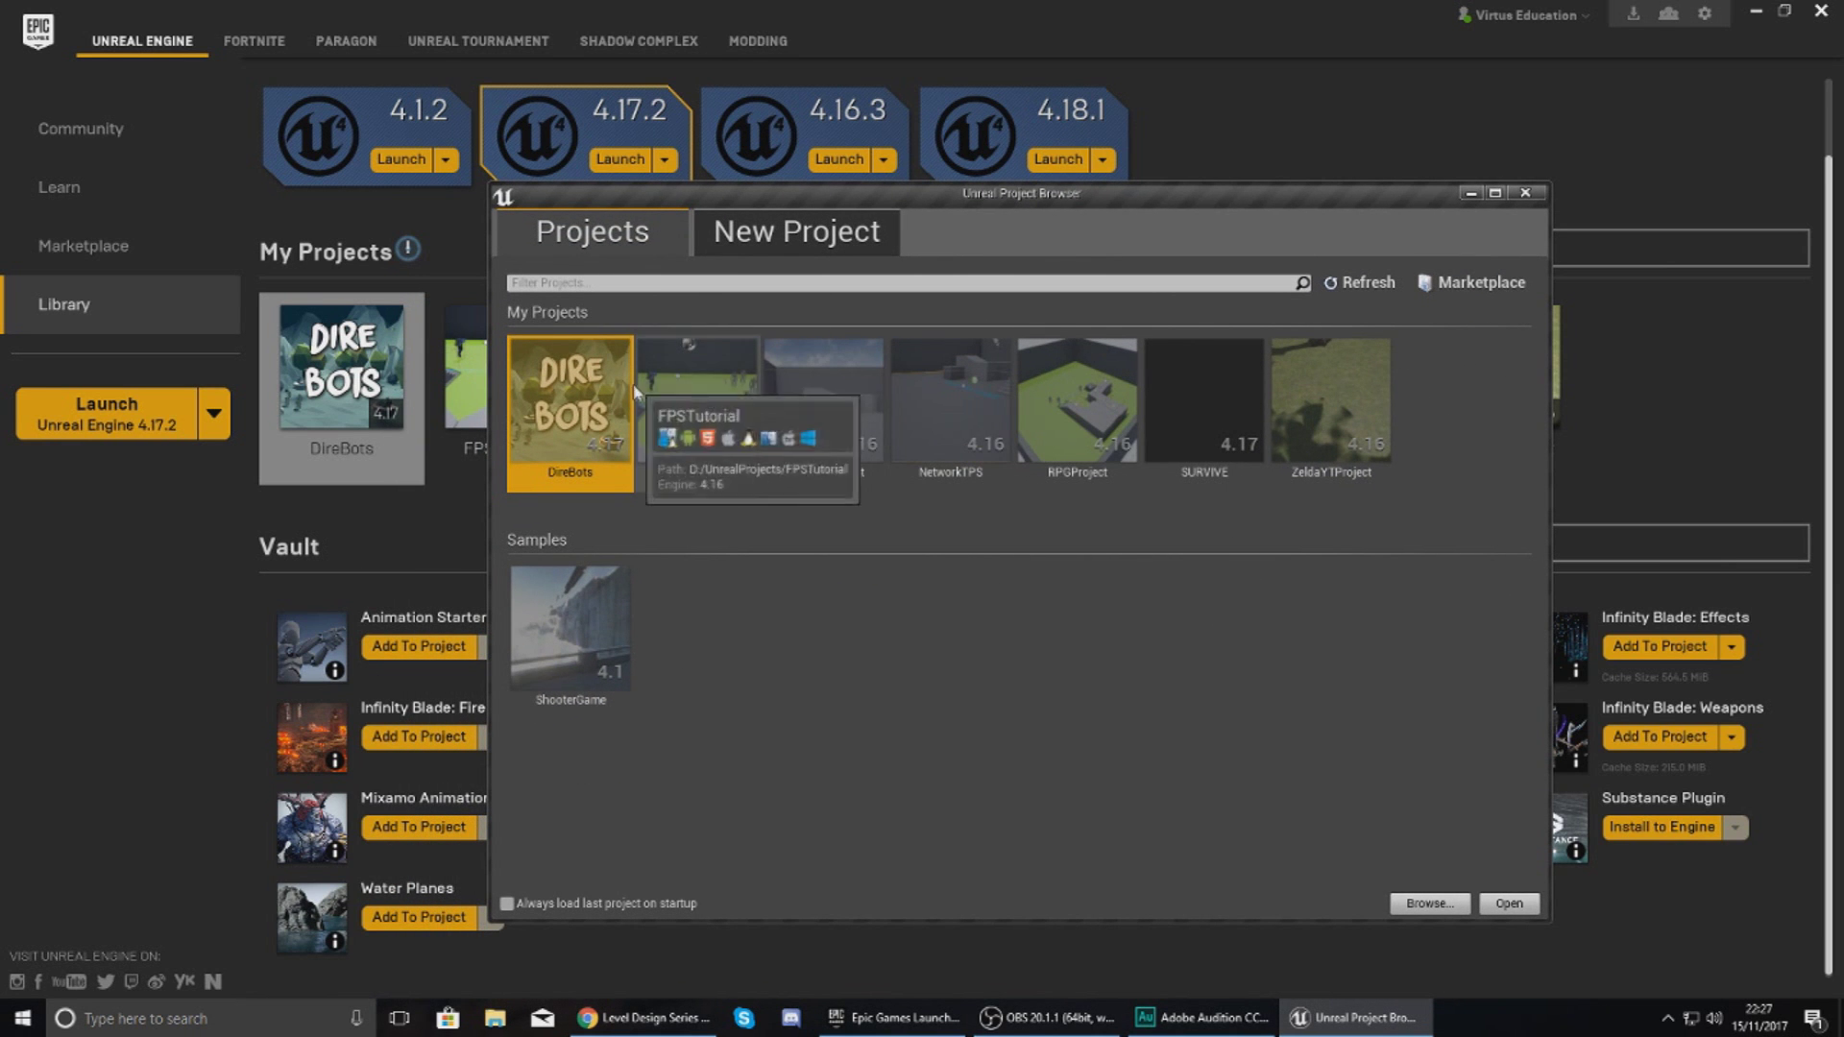
left_click(686, 456)
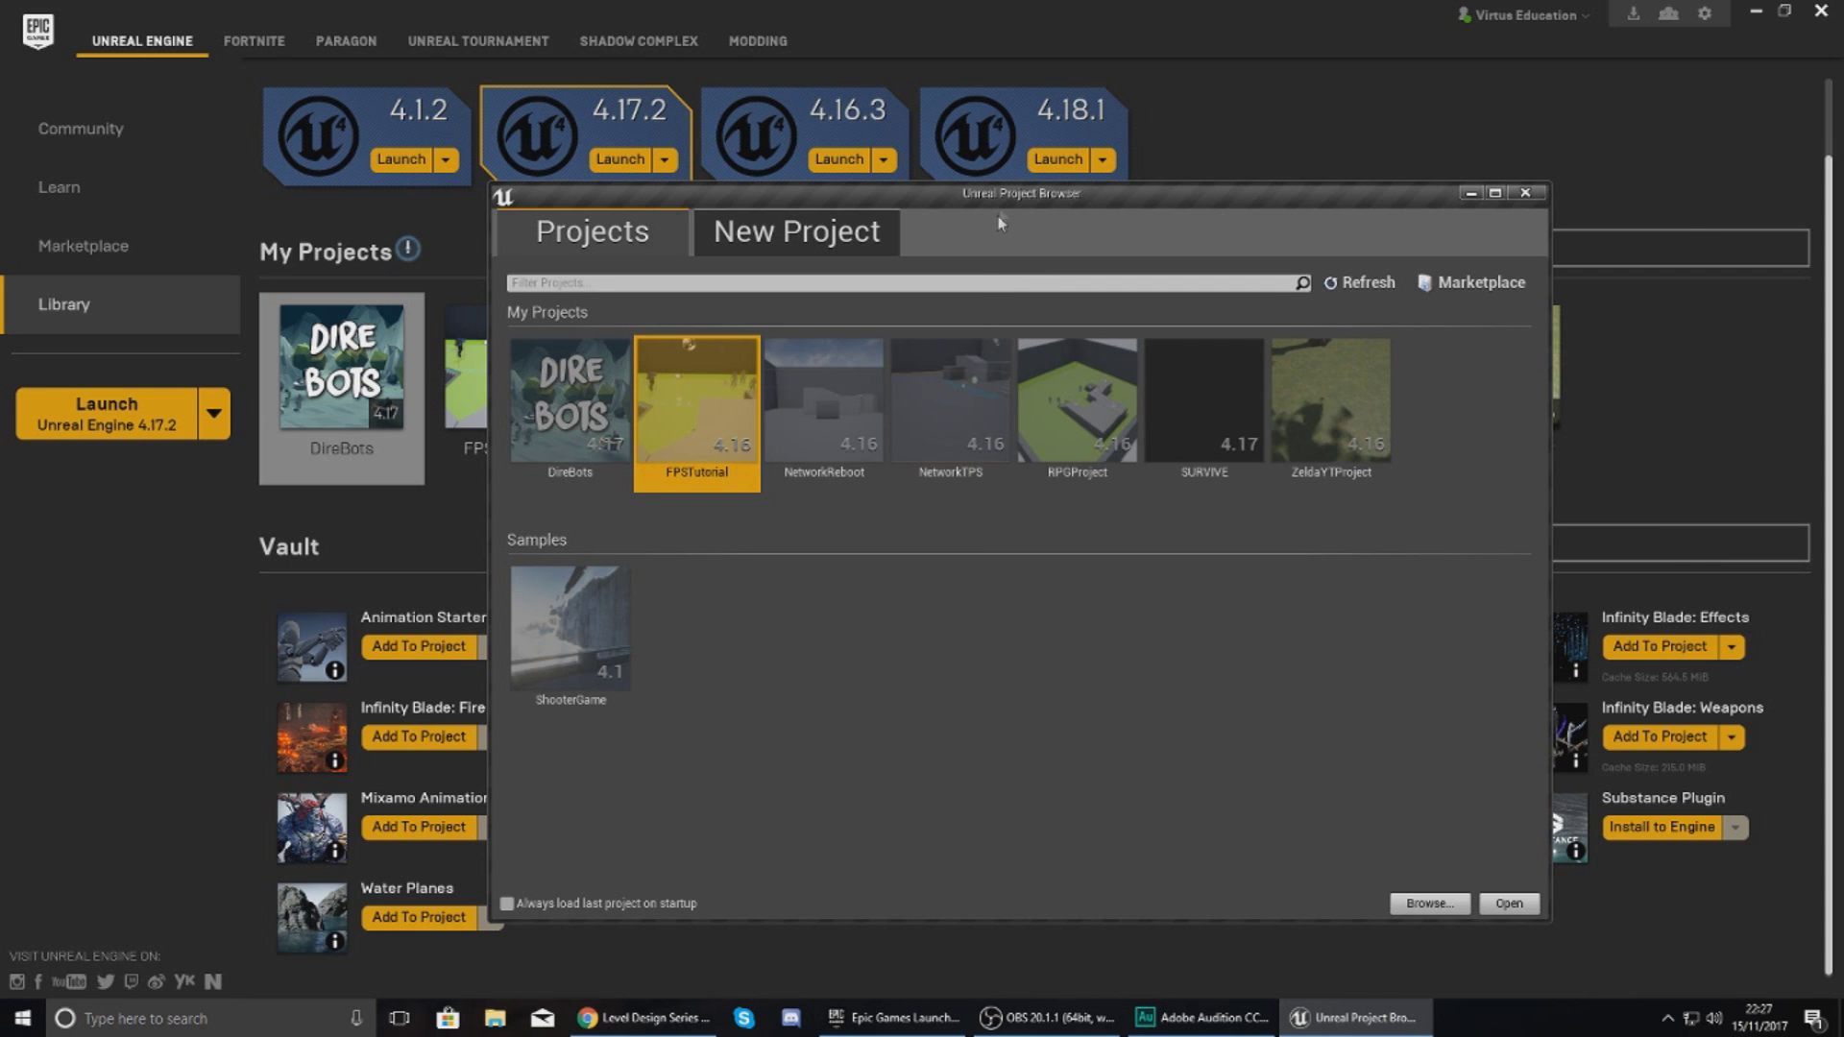
left_click_drag(998, 223, 1040, 220)
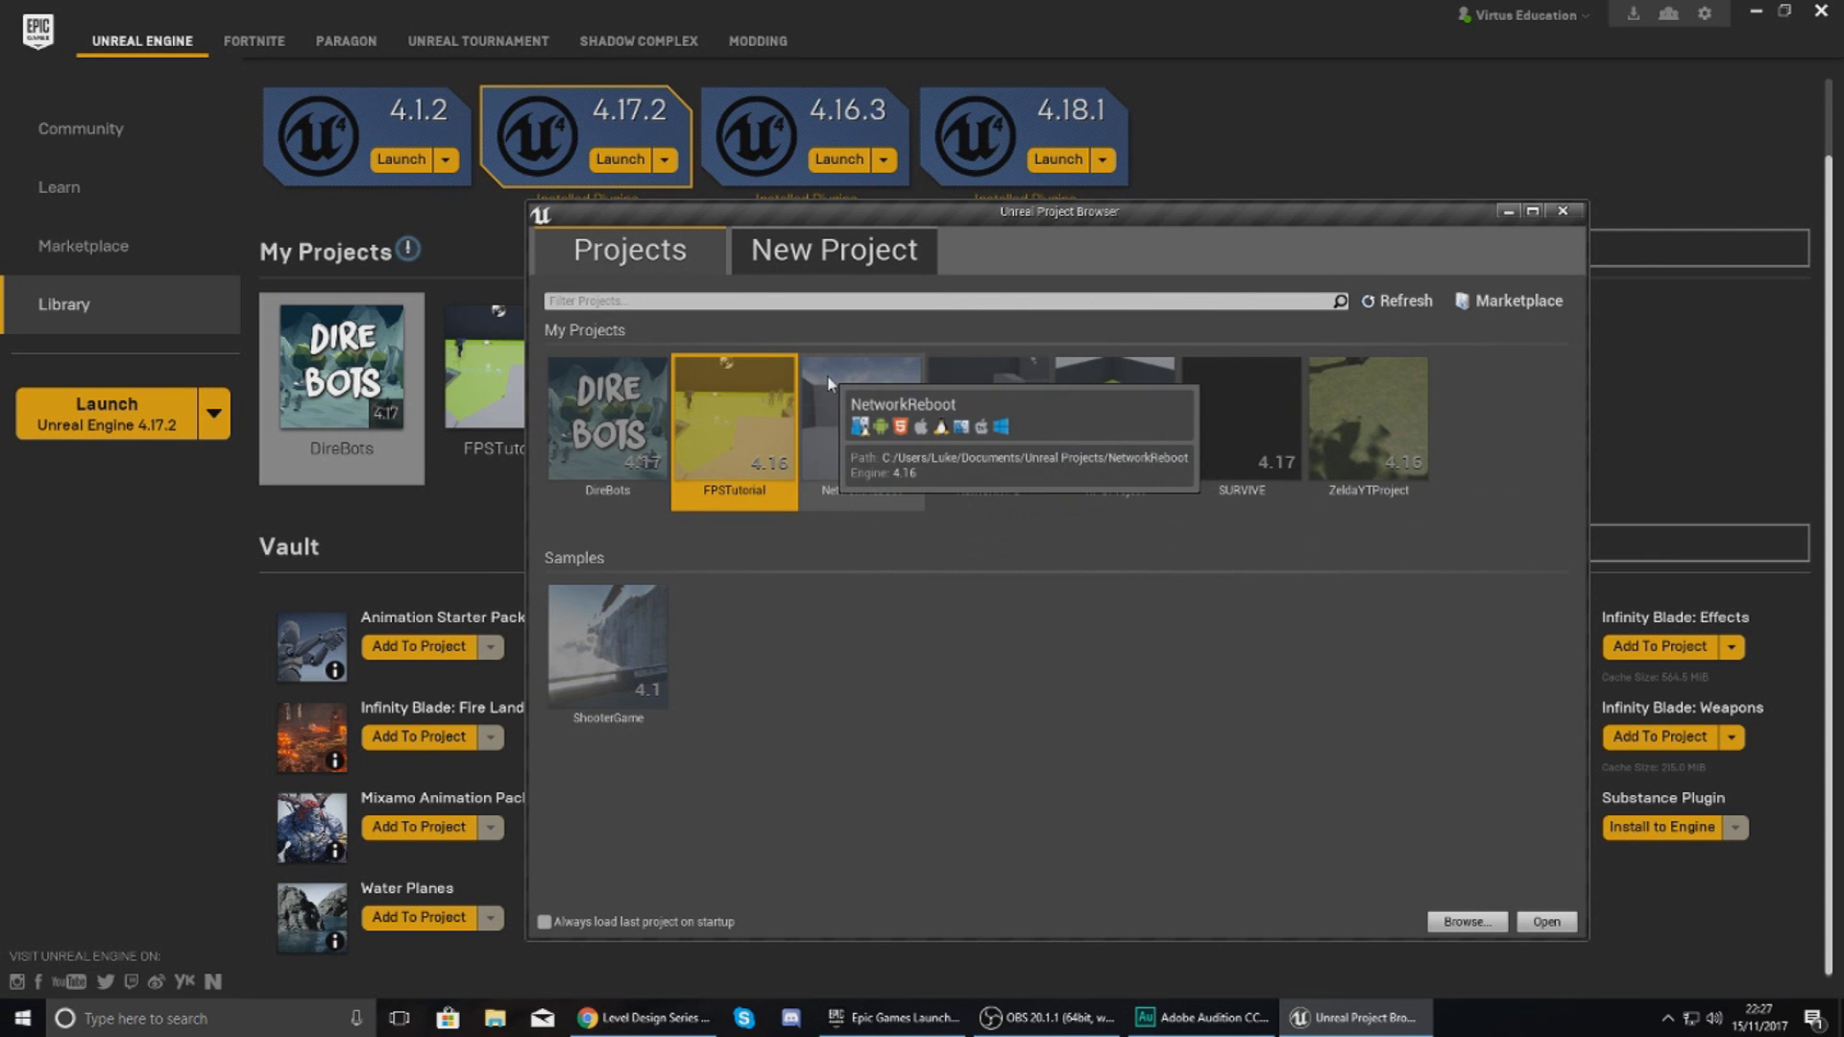
left_click(845, 272)
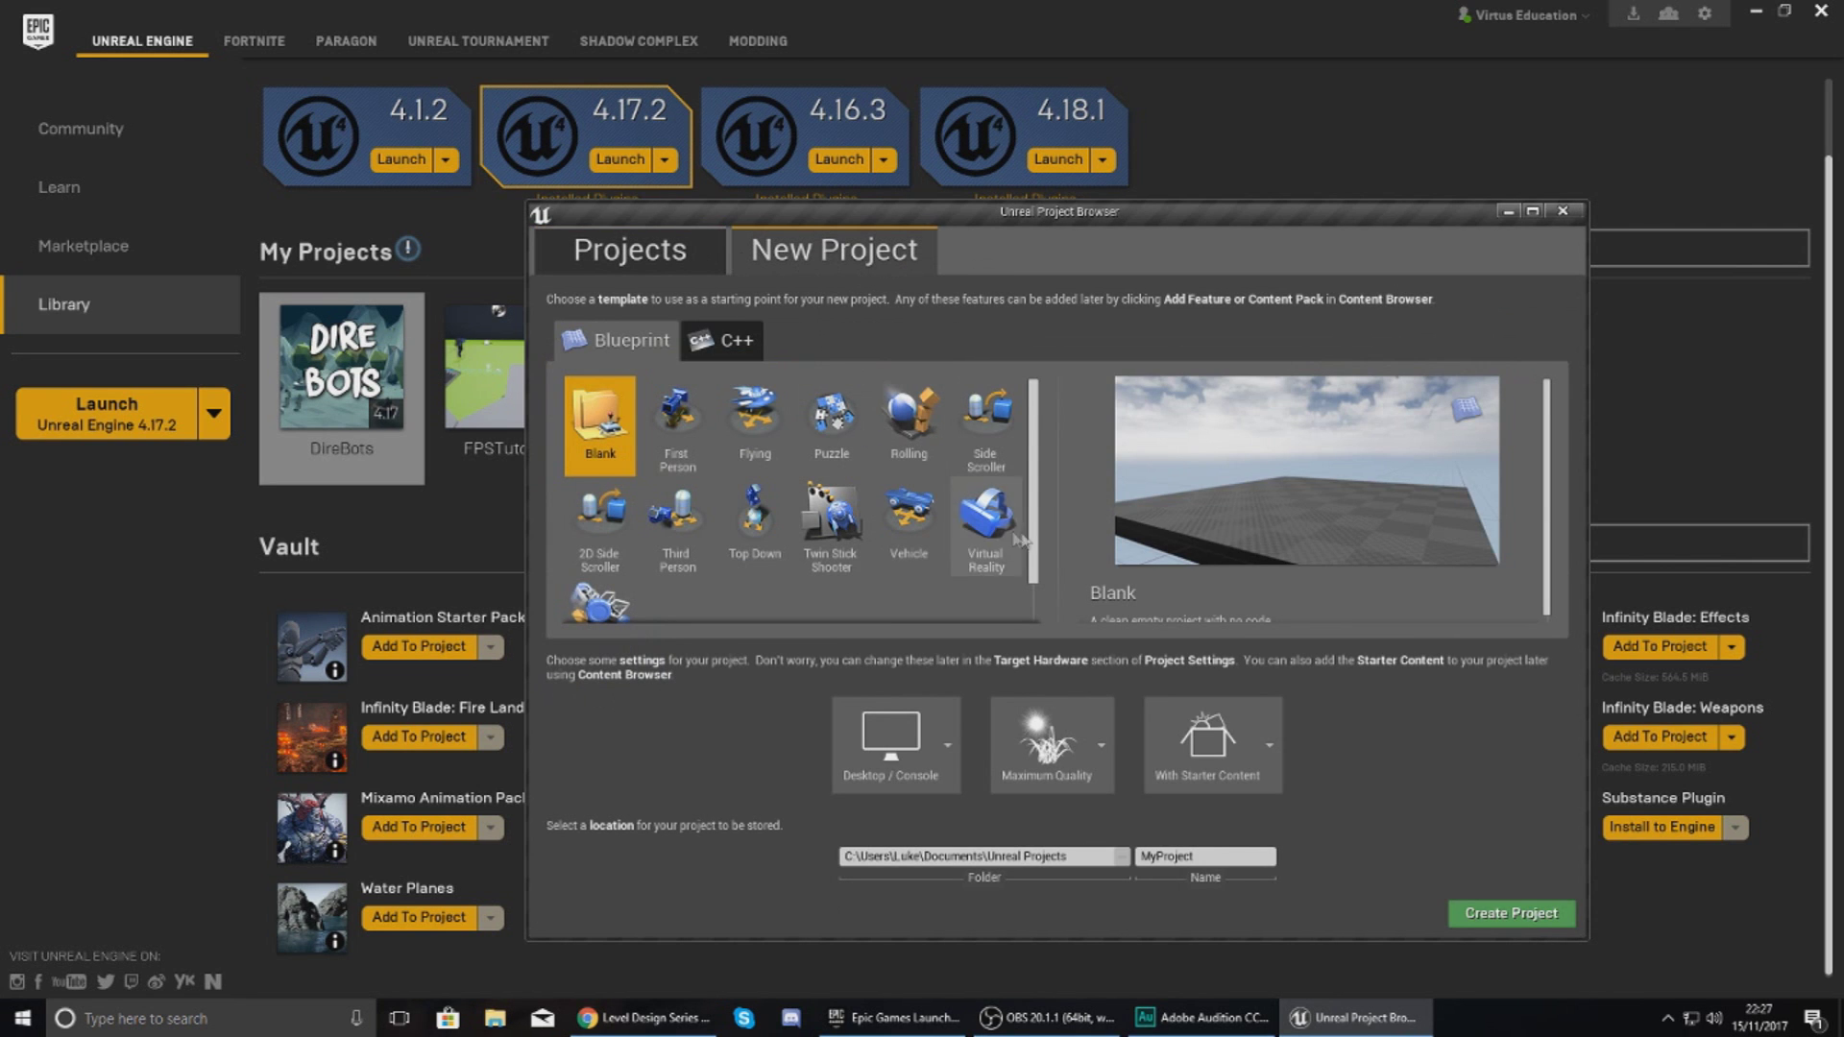
Preview the Flying, Puzzle, Rolling and Side Scroller Blueprint templates, then choose Third Person
scroll(1037, 471, "down", 2)
scroll(1035, 471, "up", 2)
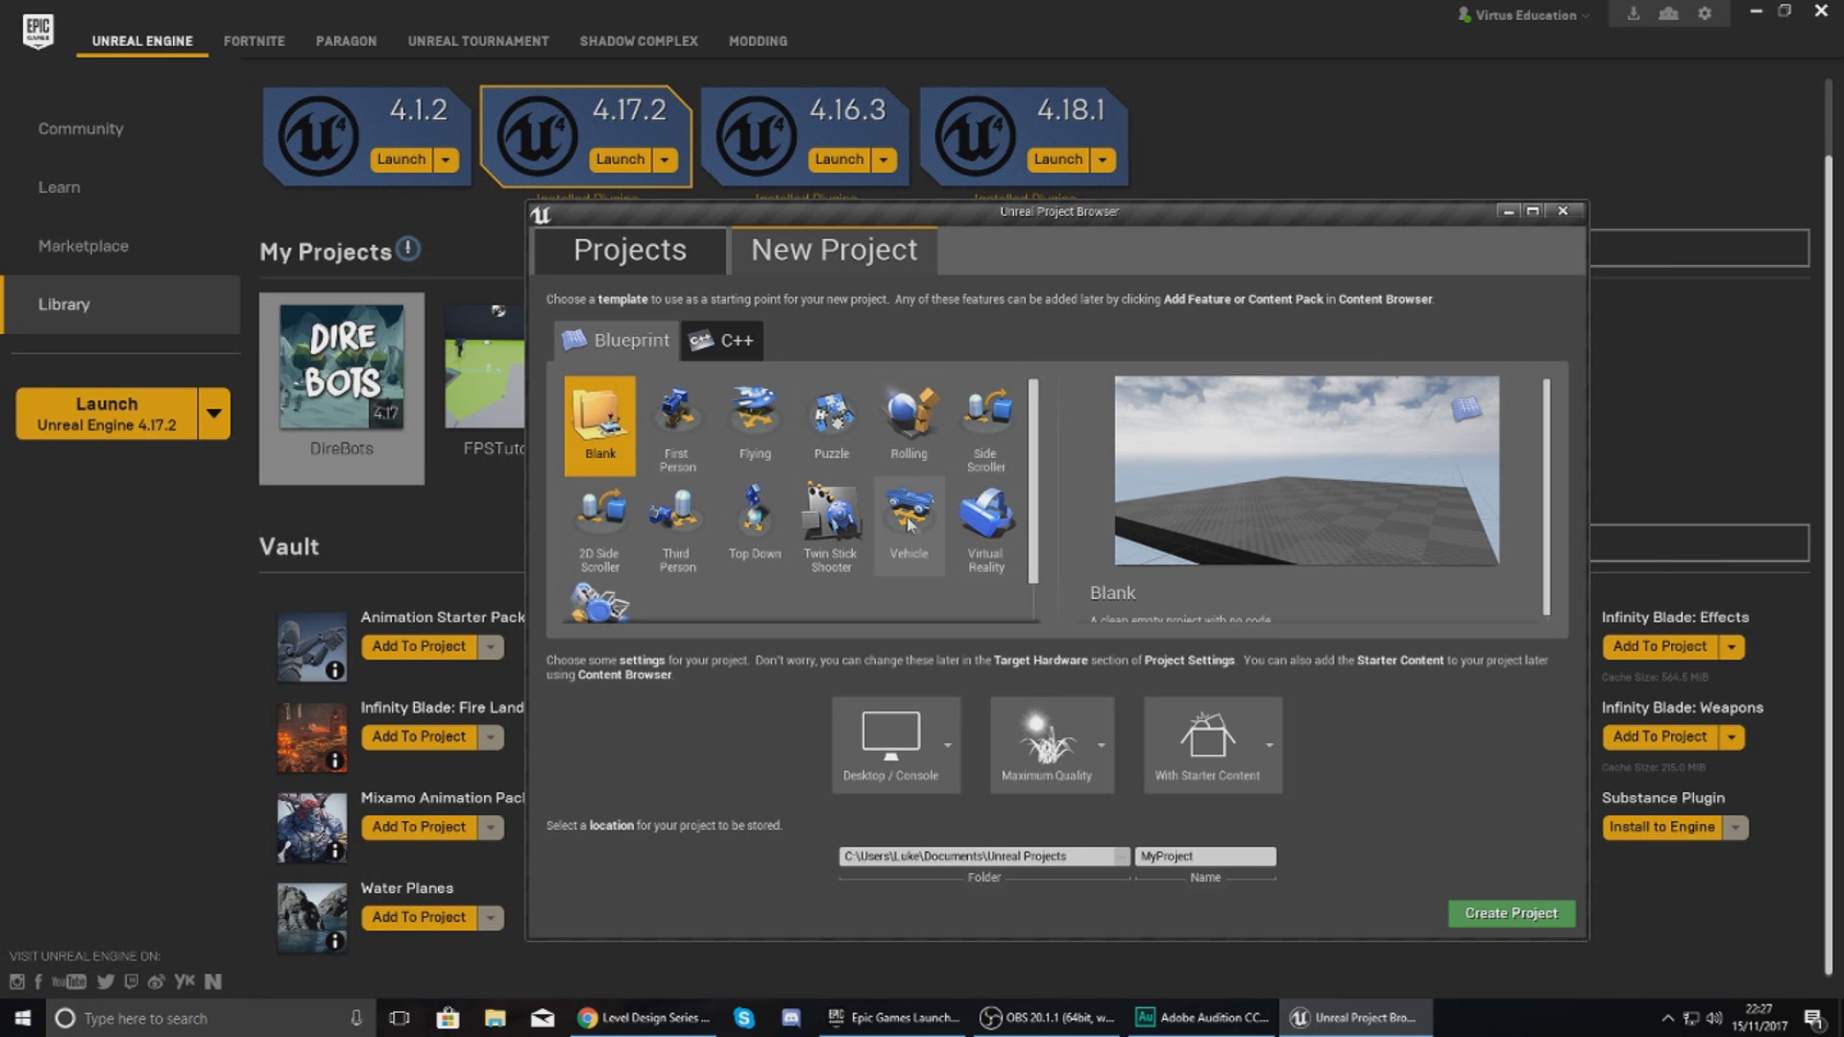
left_click(768, 449)
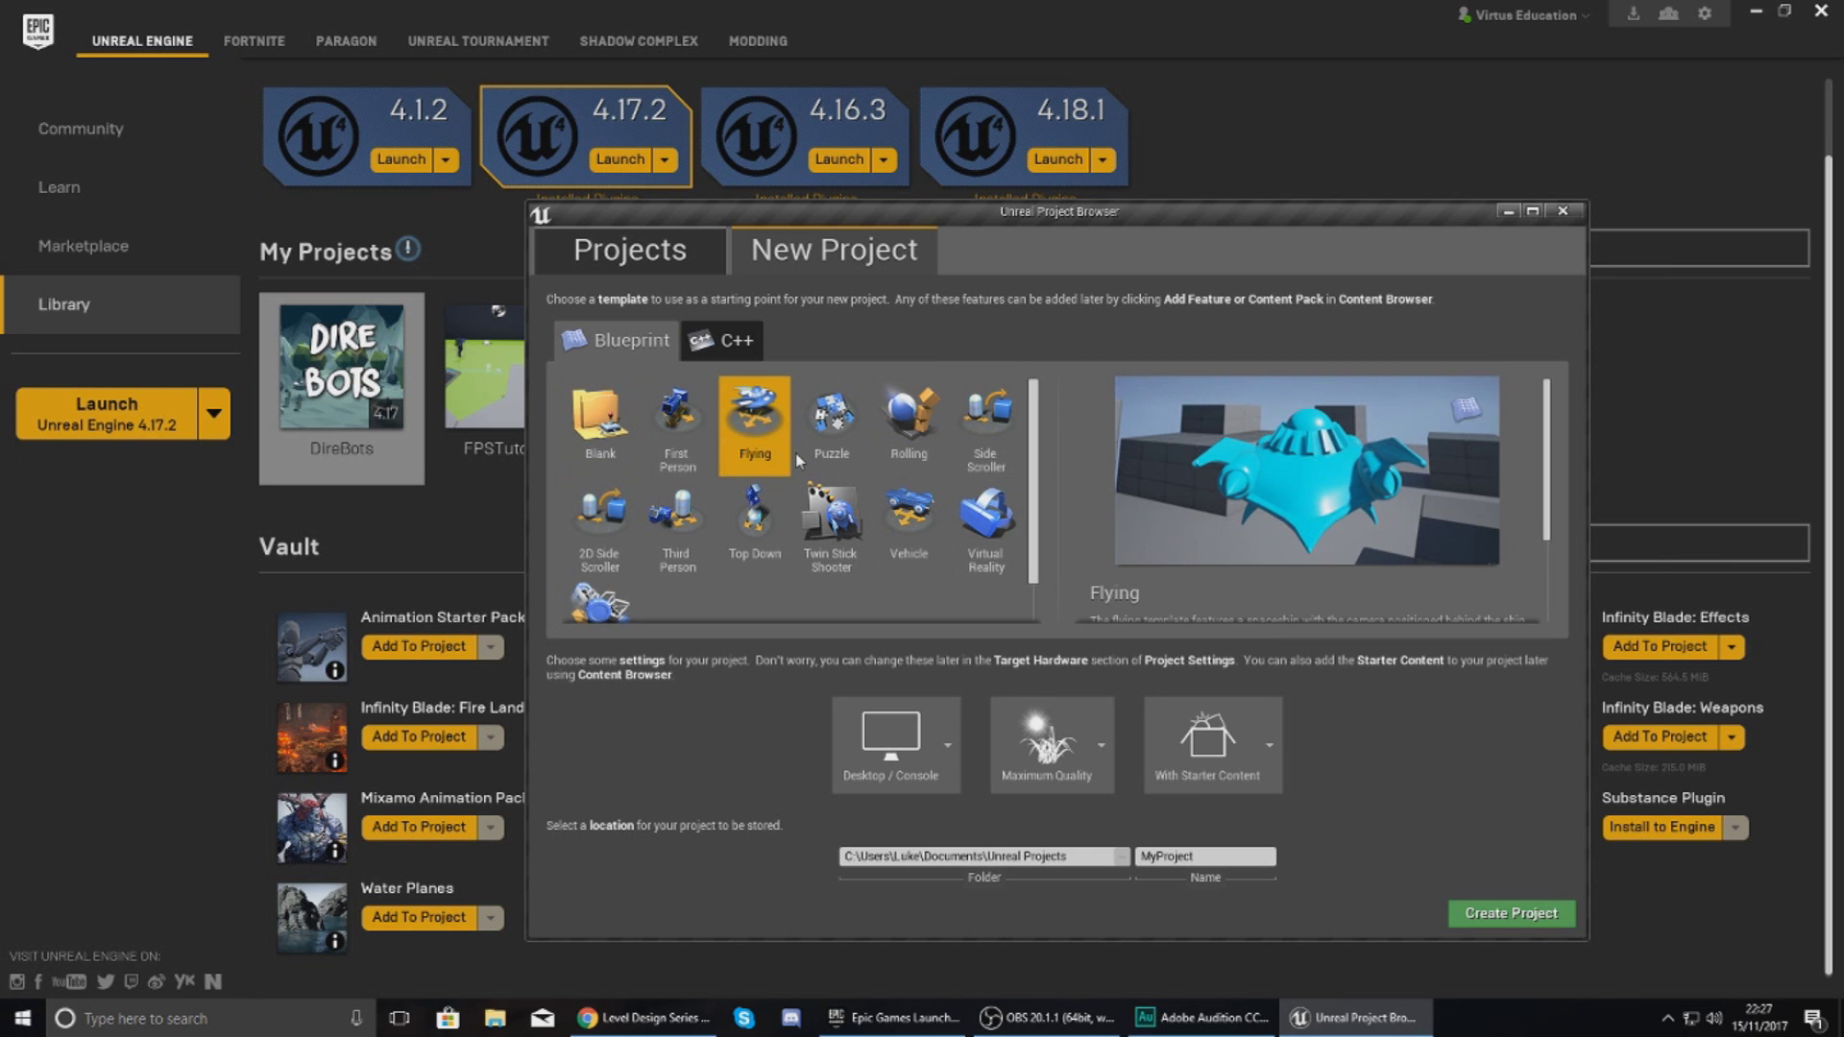
left_click(830, 427)
left_click(930, 428)
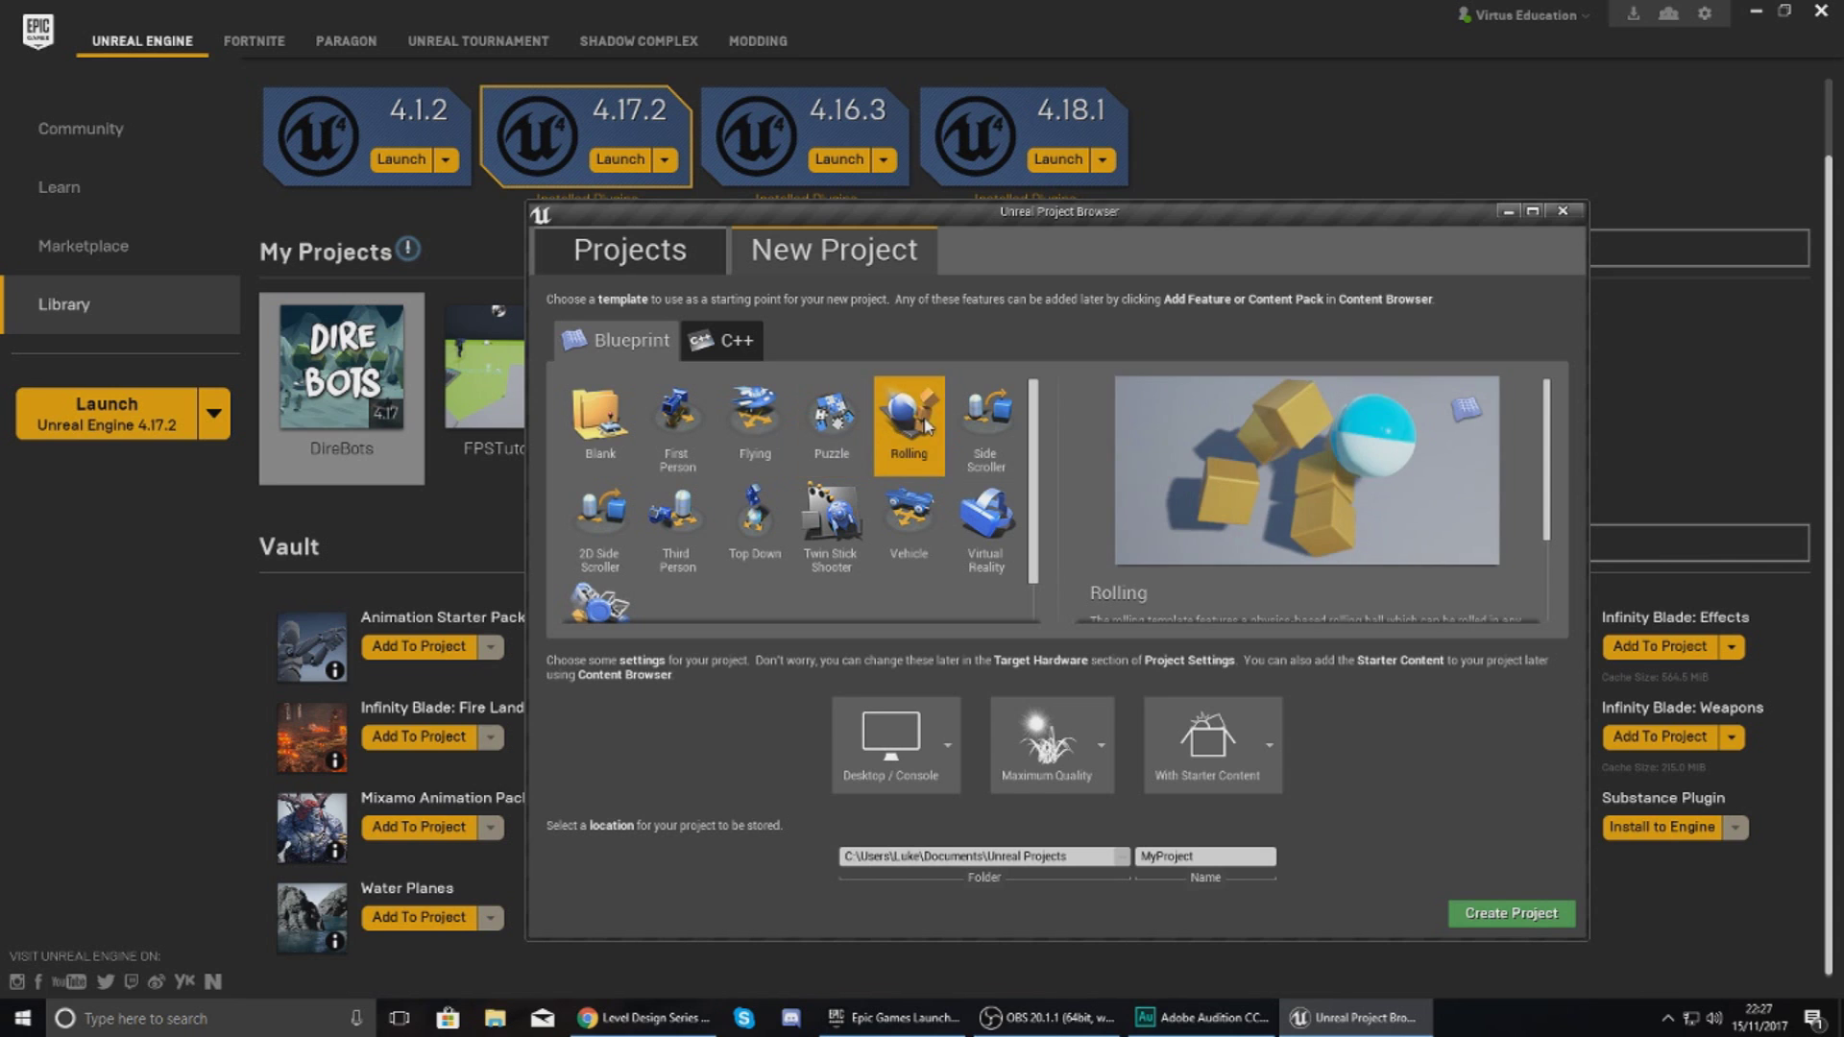
left_click(977, 438)
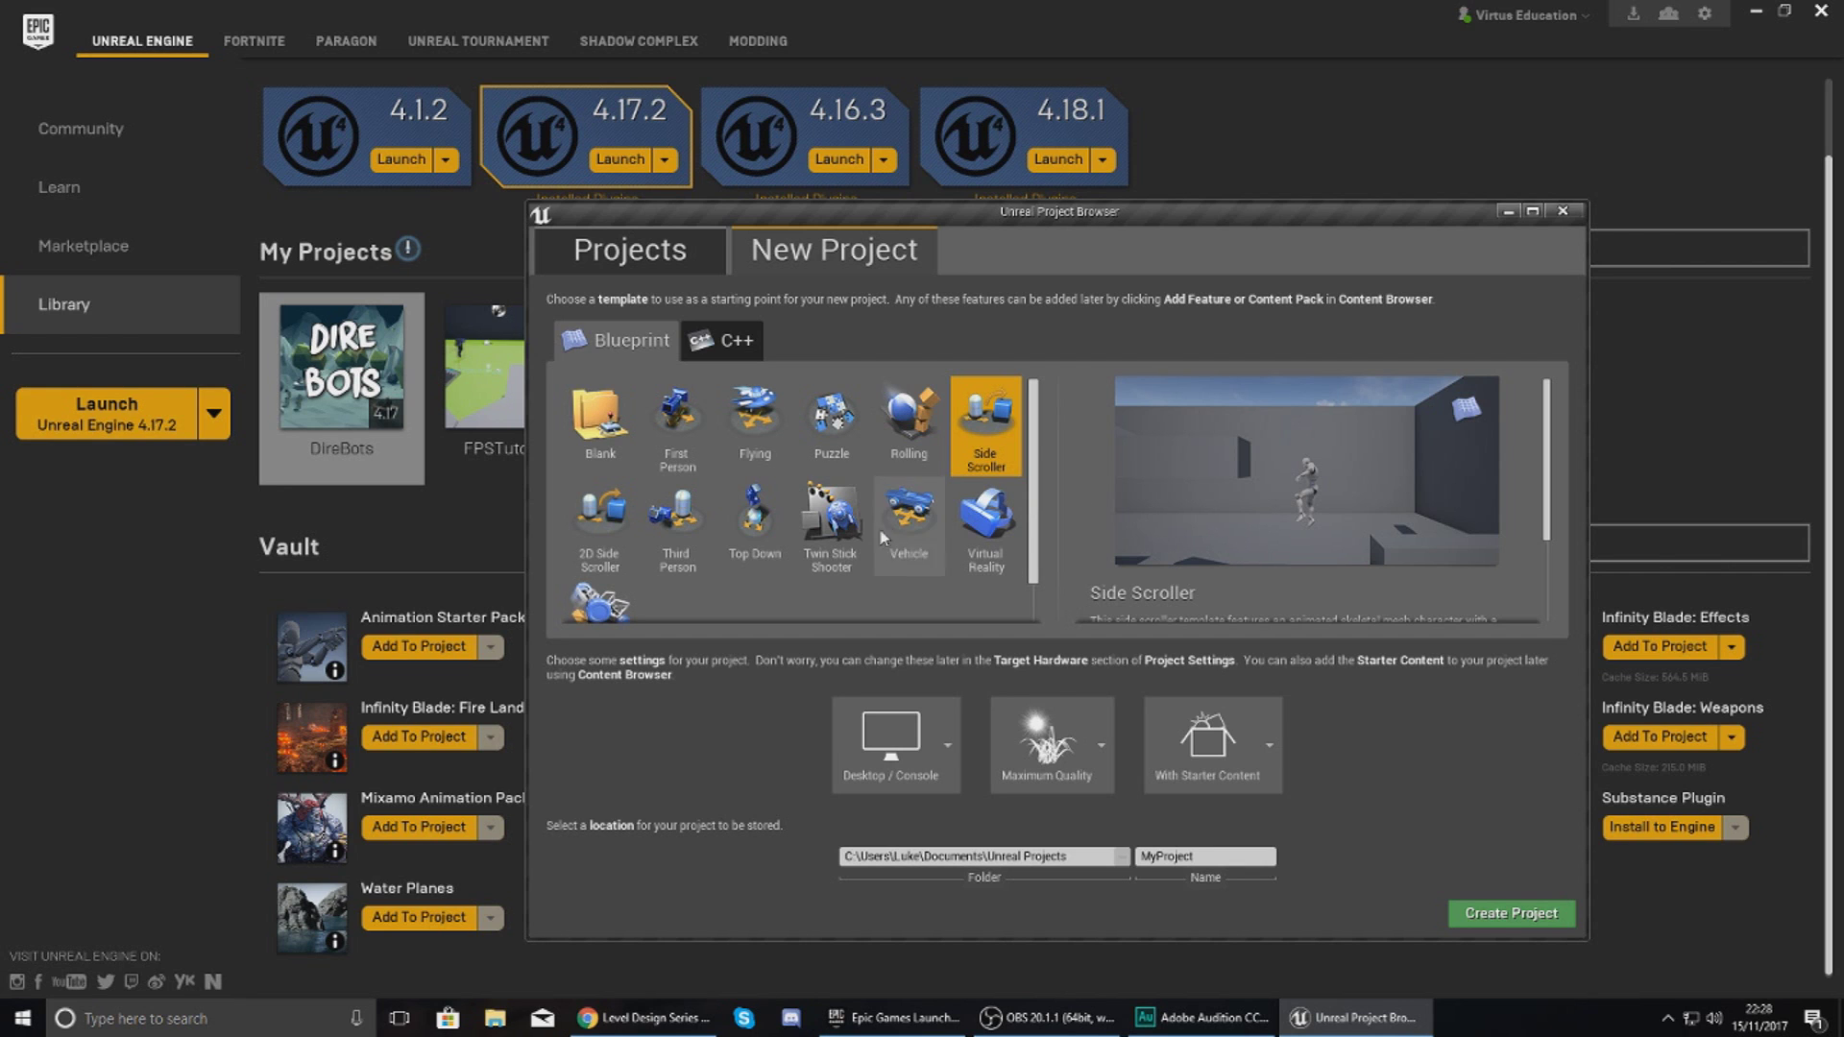
left_click(677, 523)
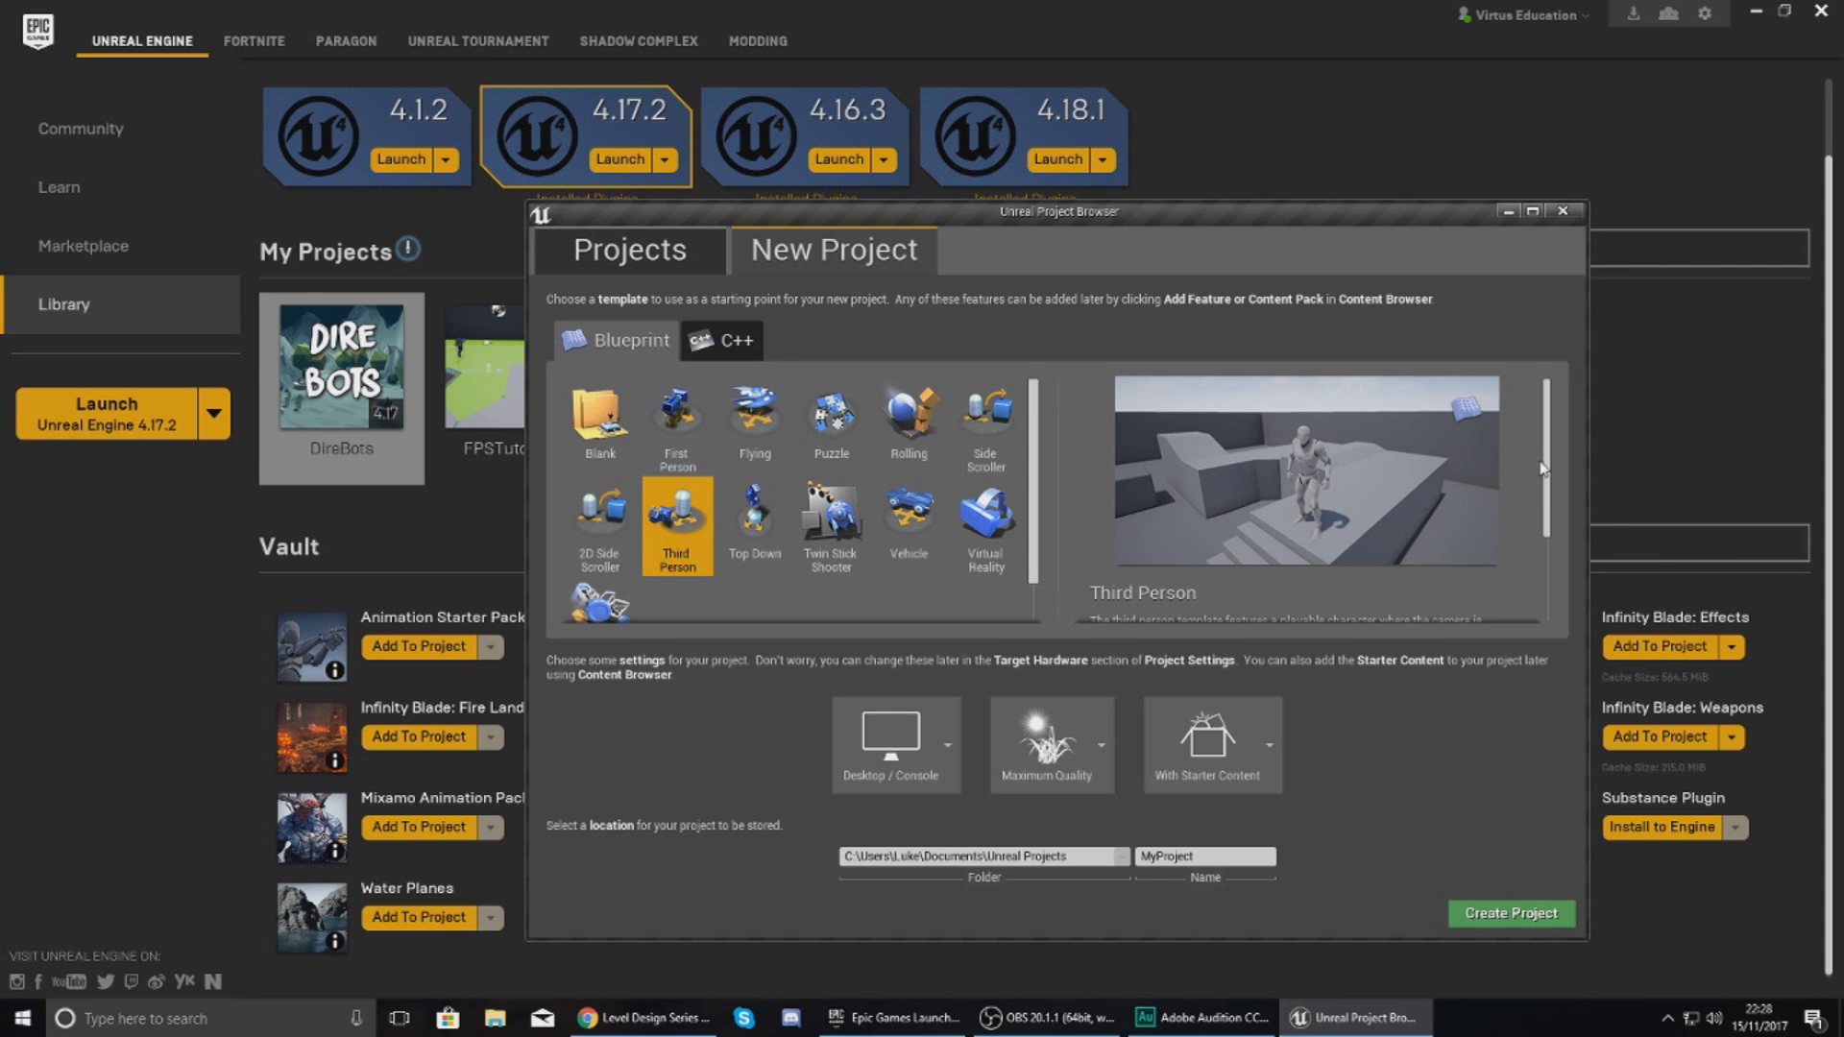
scroll(1545, 469, "down", 2)
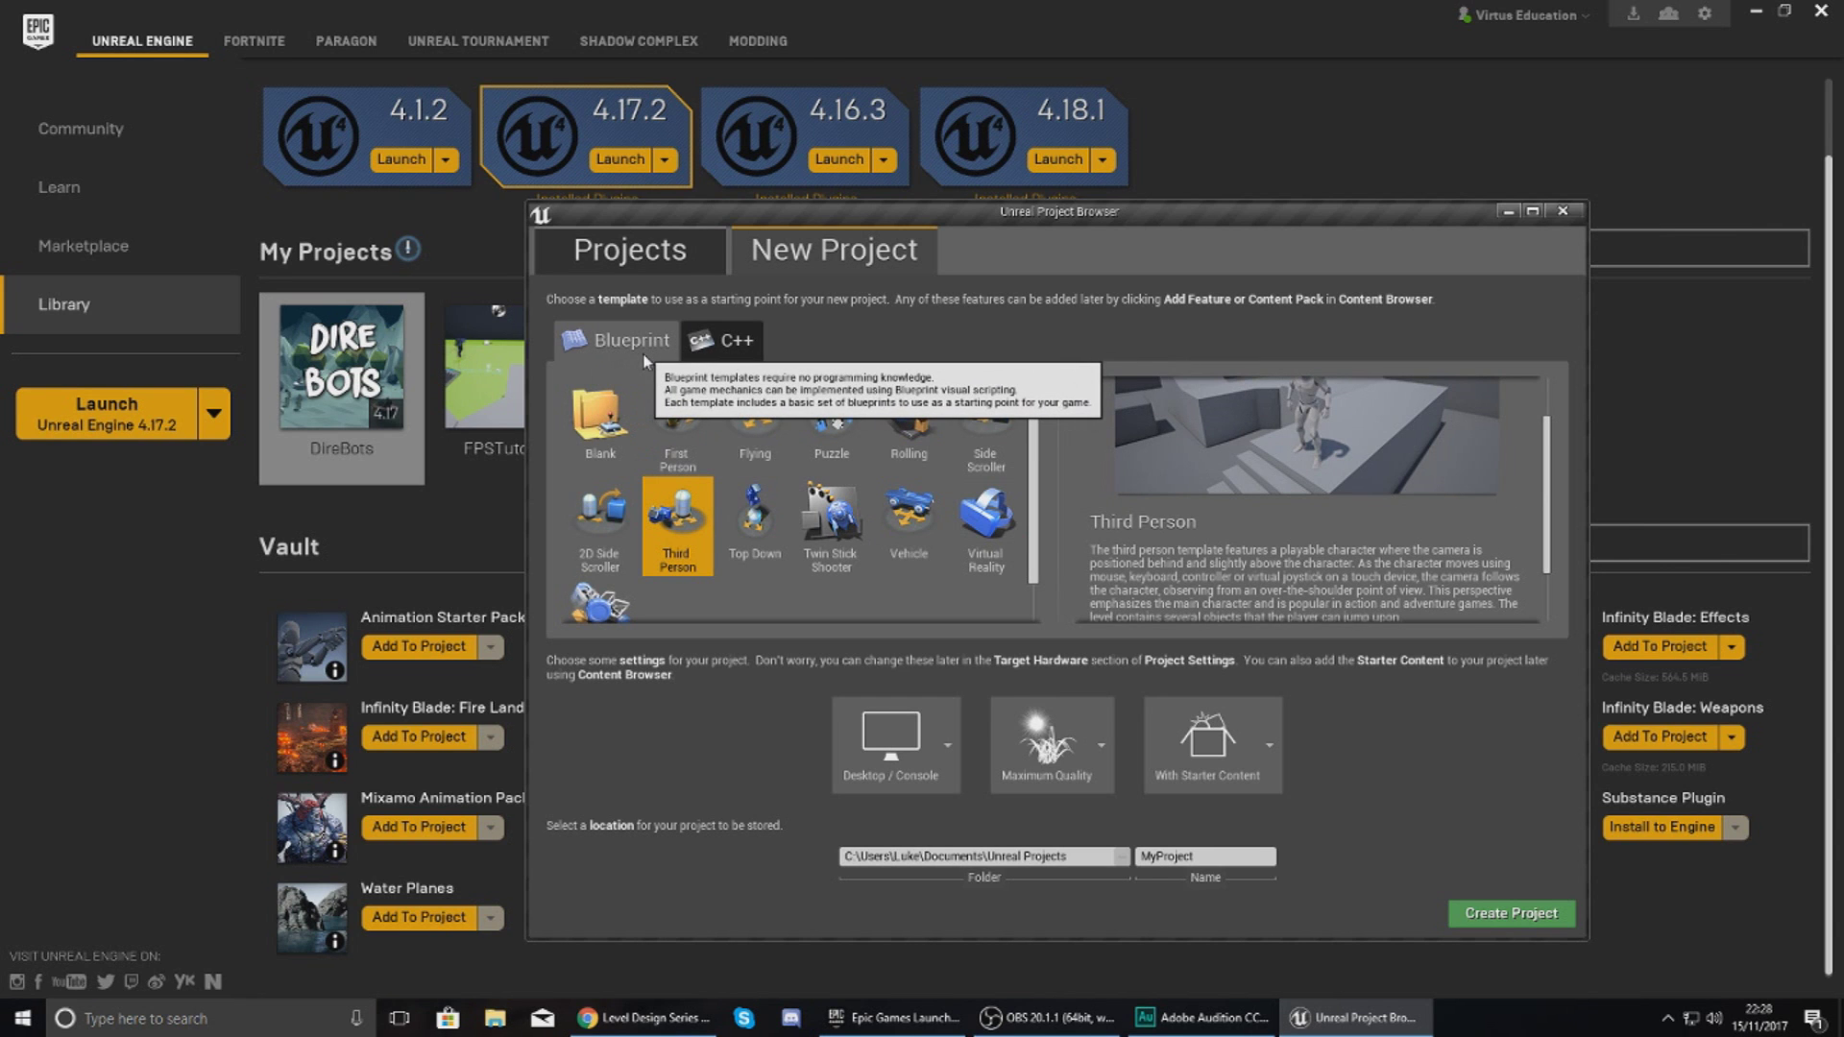
Glance at the C++ templates, reselect Blueprint Third Person, and bring up the hardware choices
left_click(731, 344)
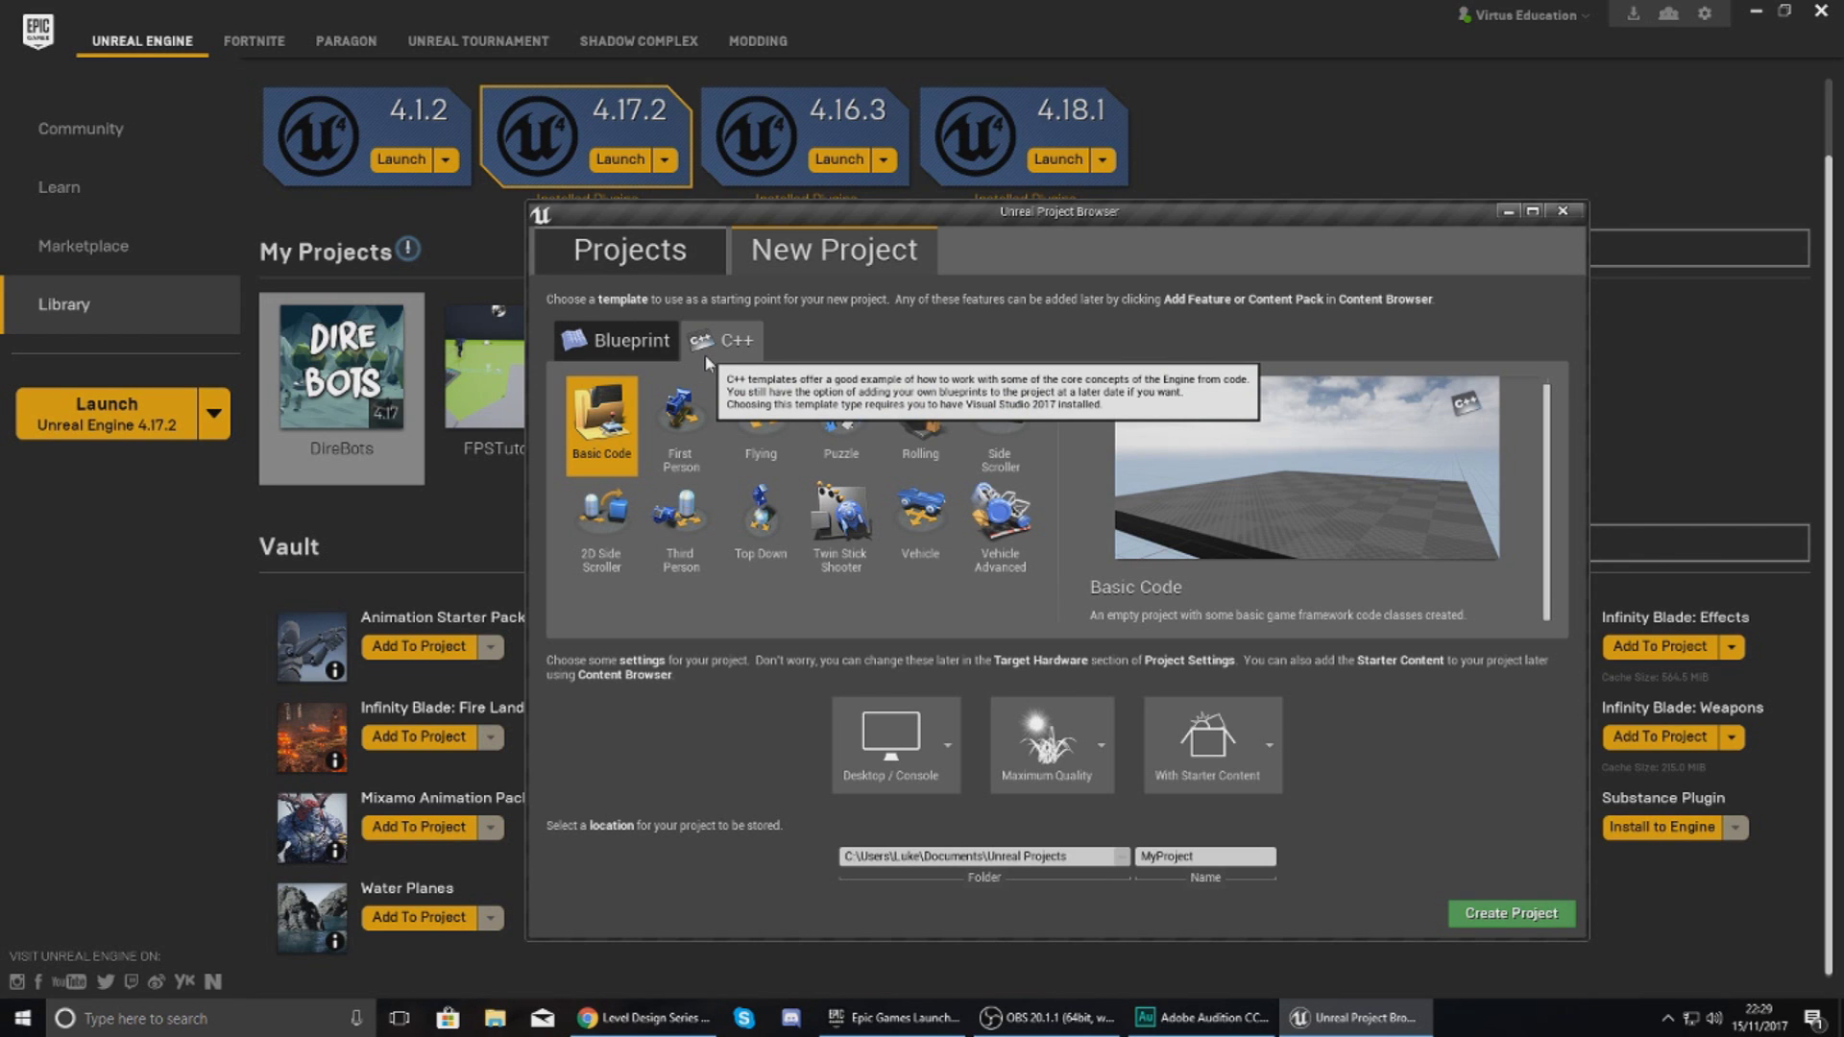
left_click(645, 352)
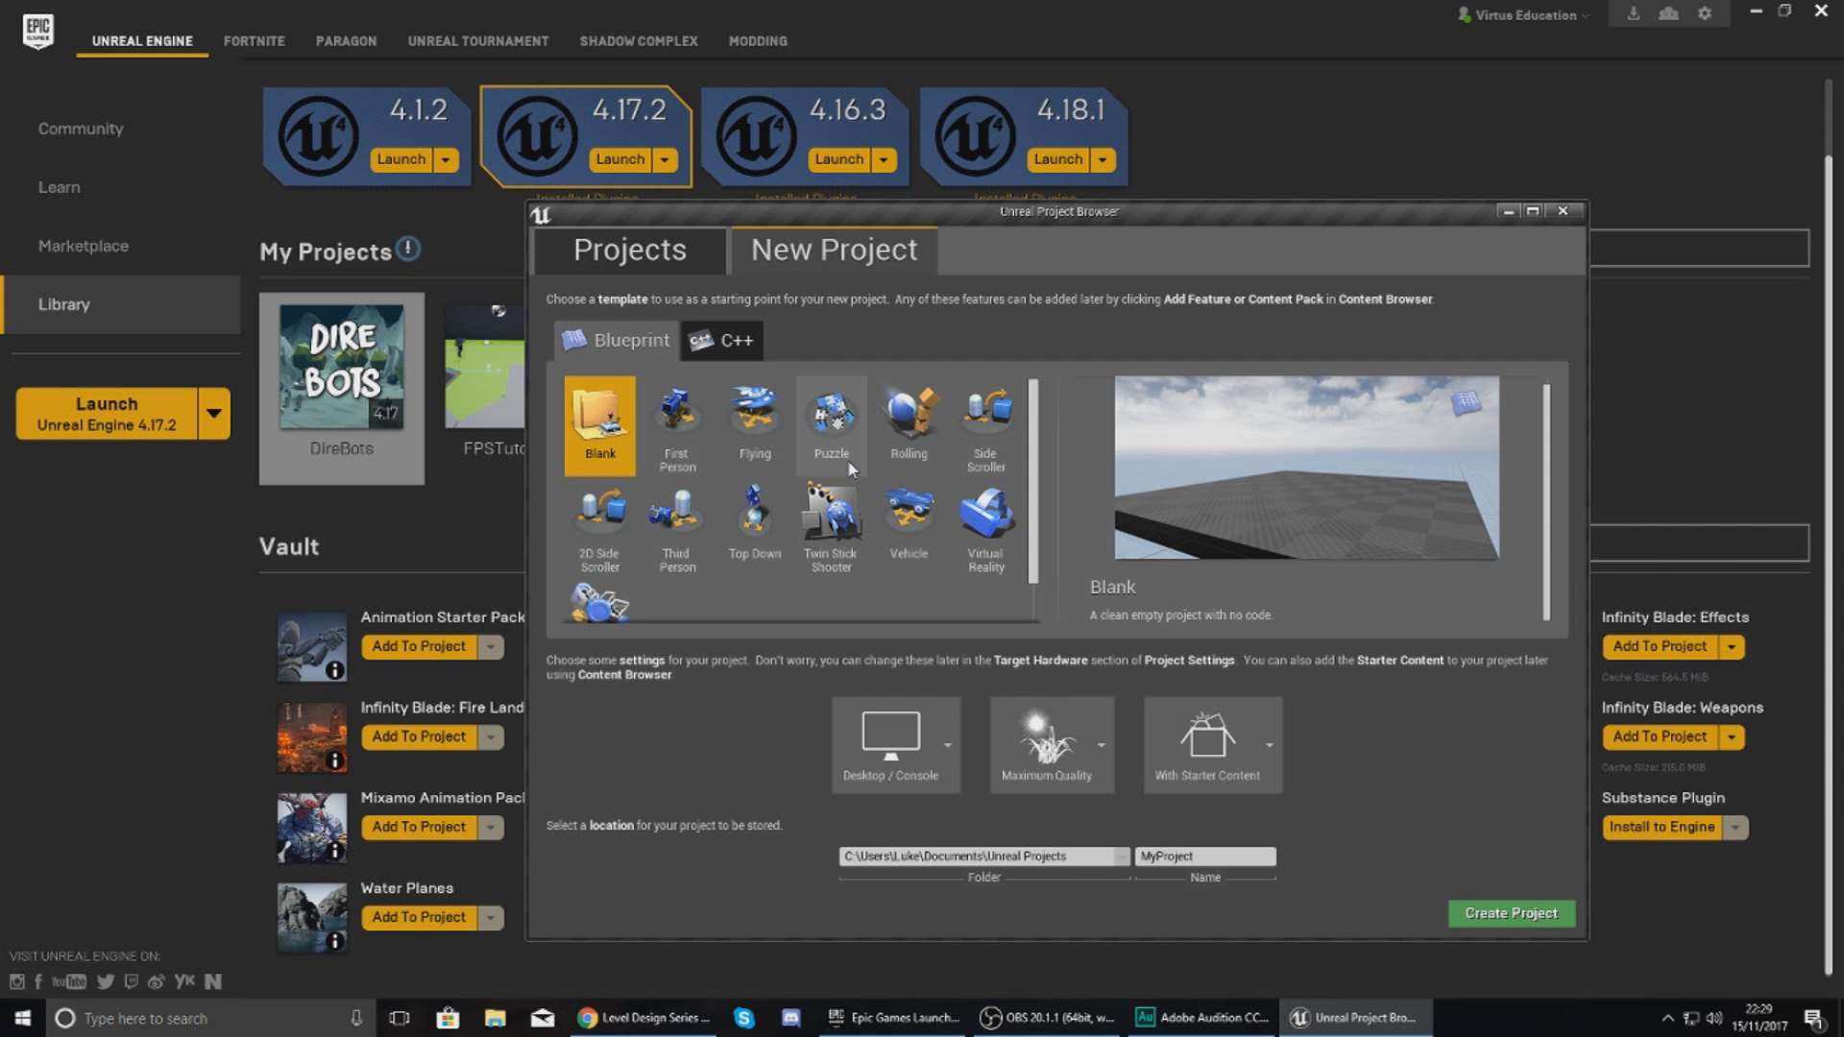
left_click(672, 534)
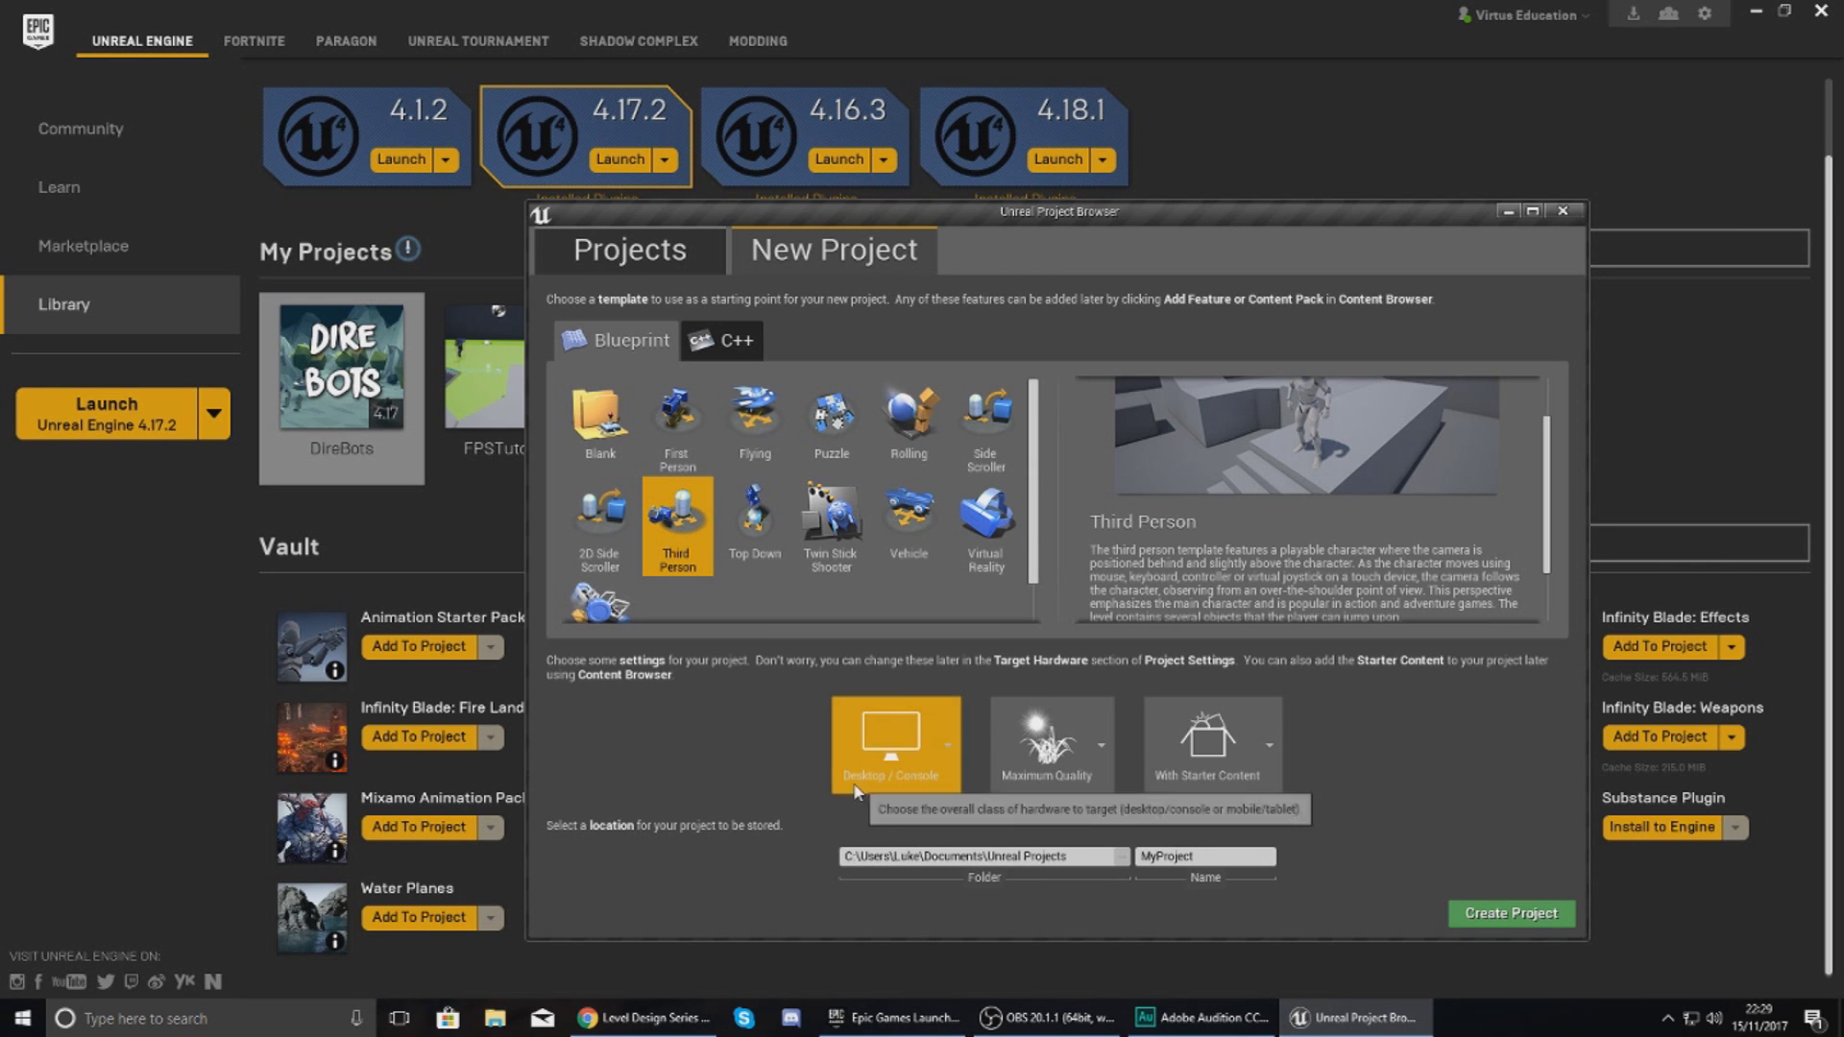
left_click(898, 735)
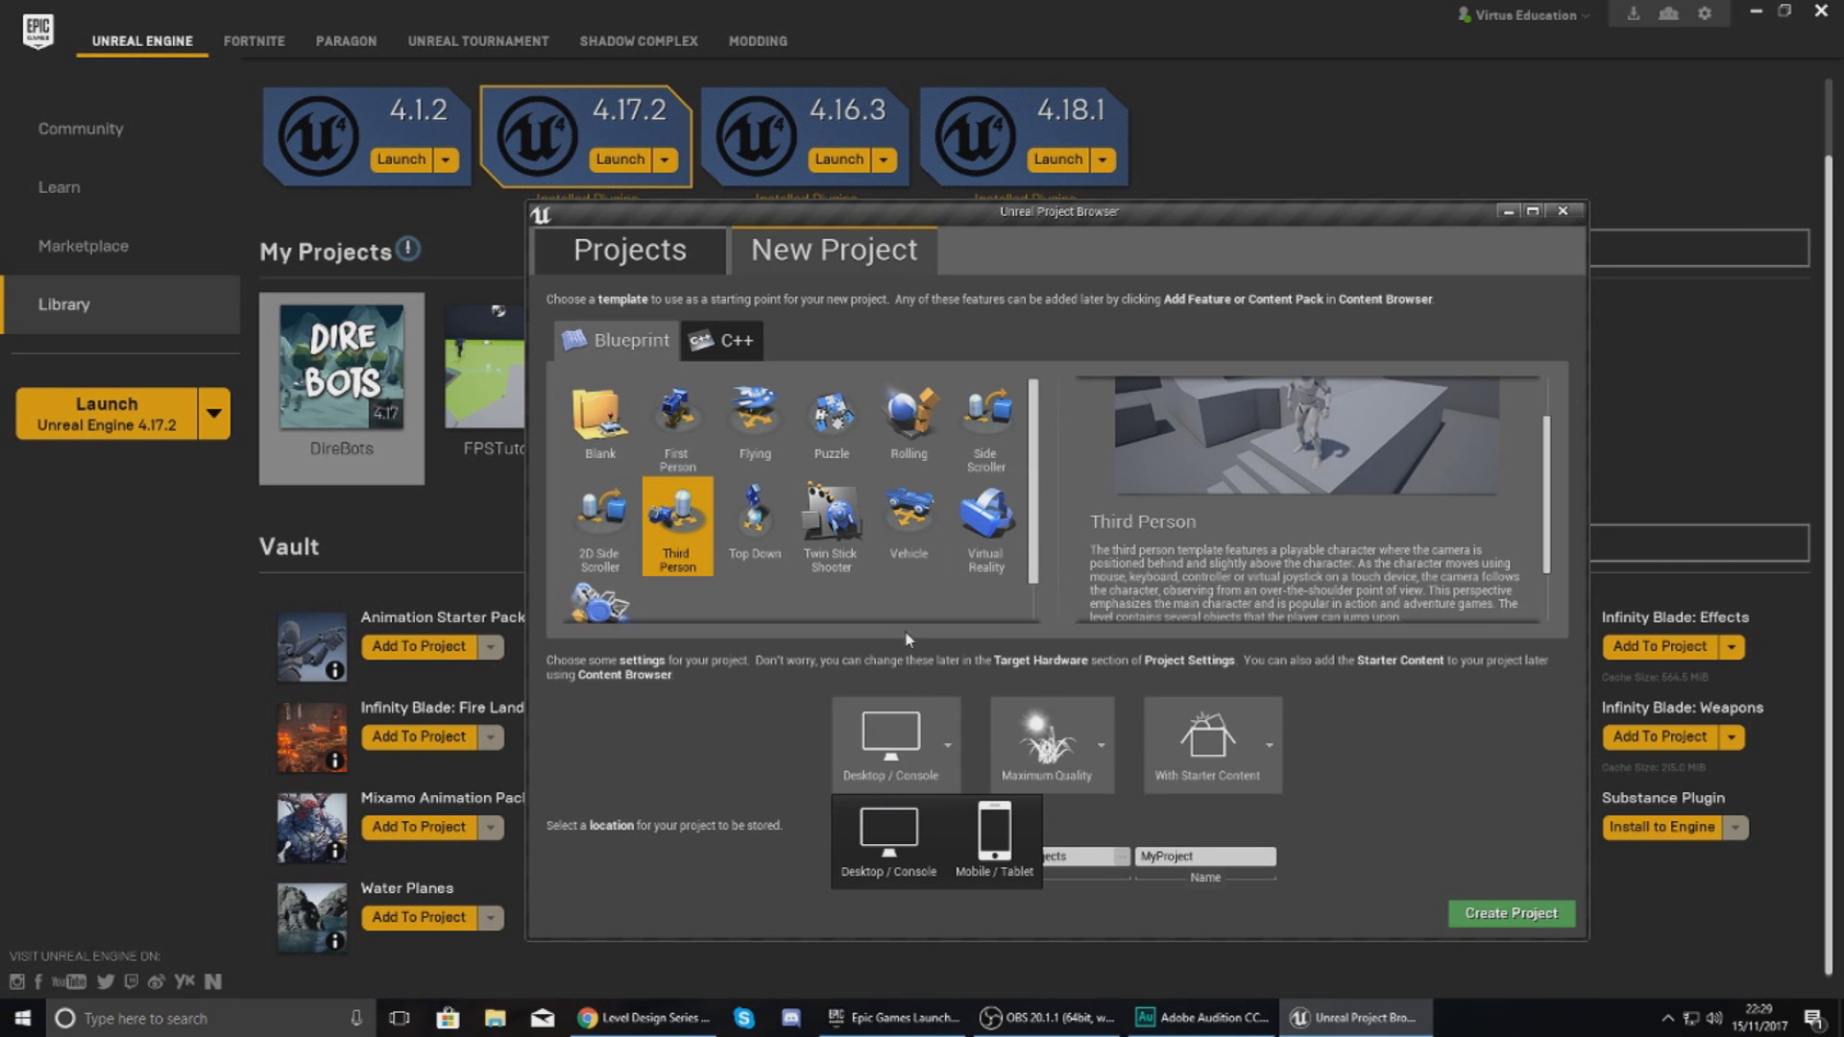
Choose Desktop / Console, Maximum Quality and With Starter Content for the new project
left_click(912, 831)
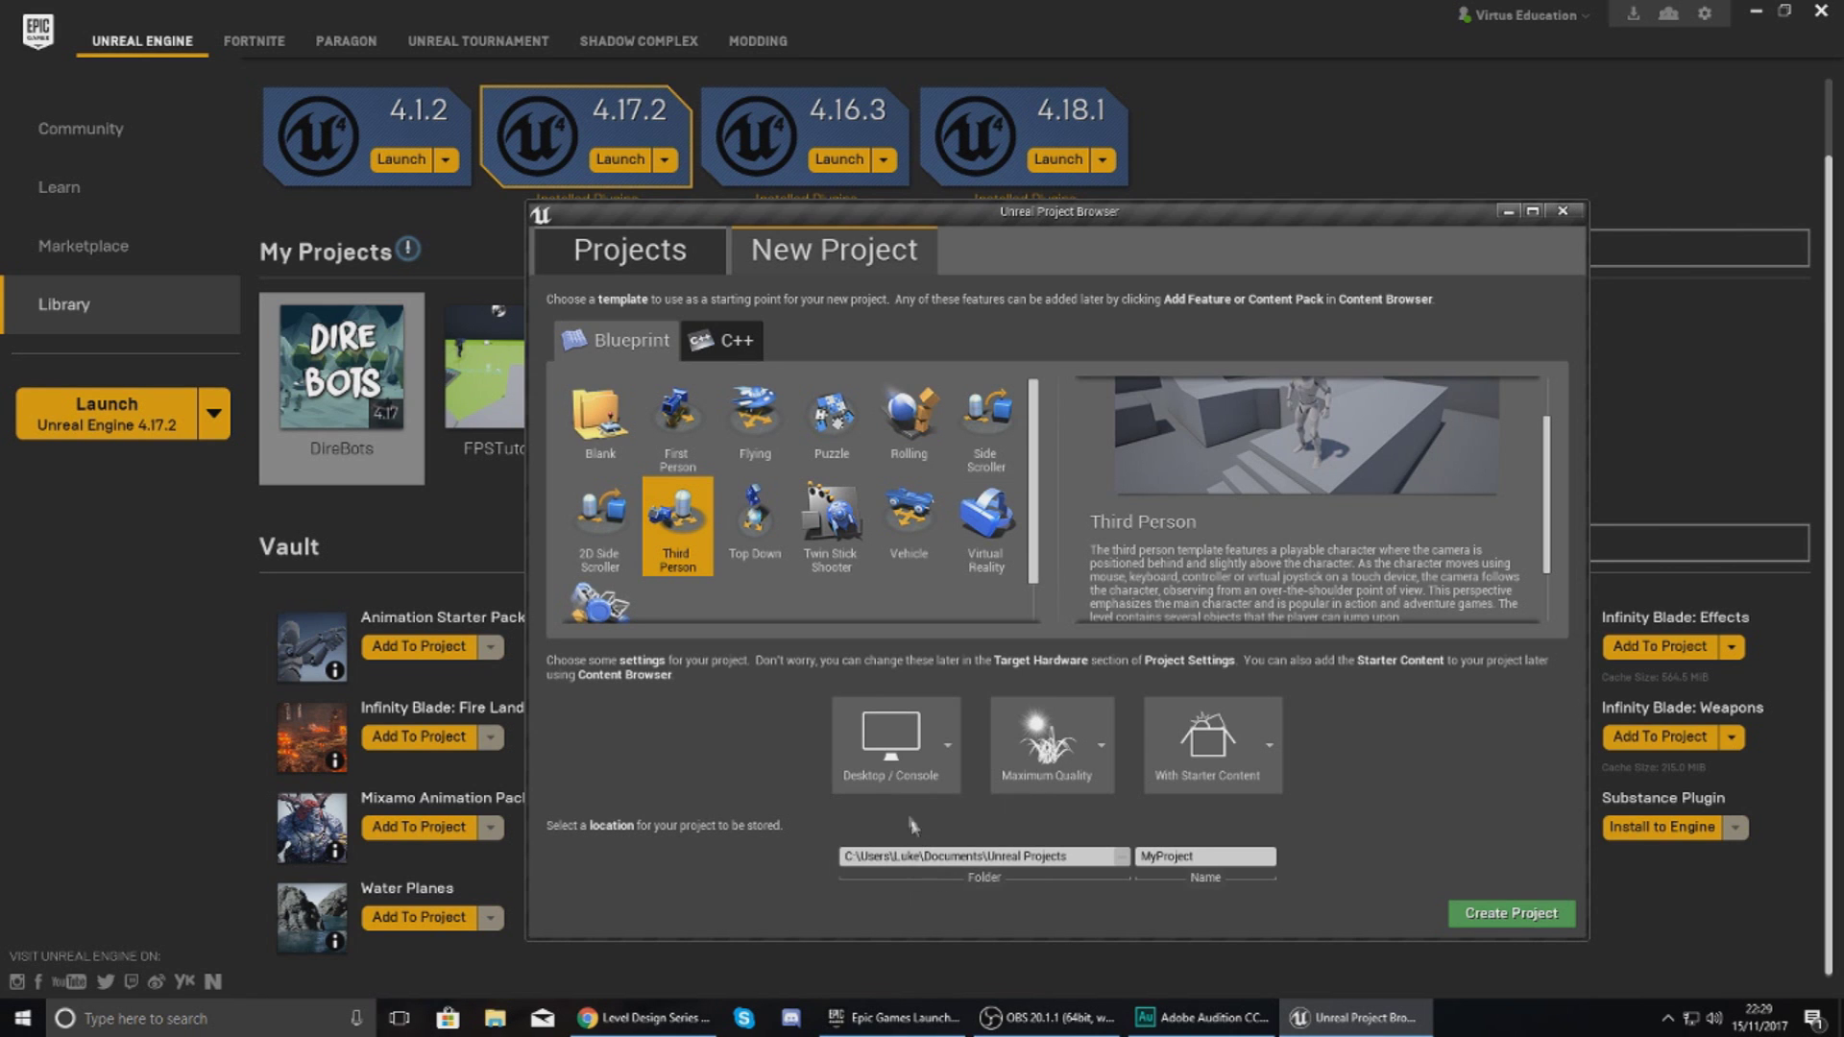
left_click(1044, 744)
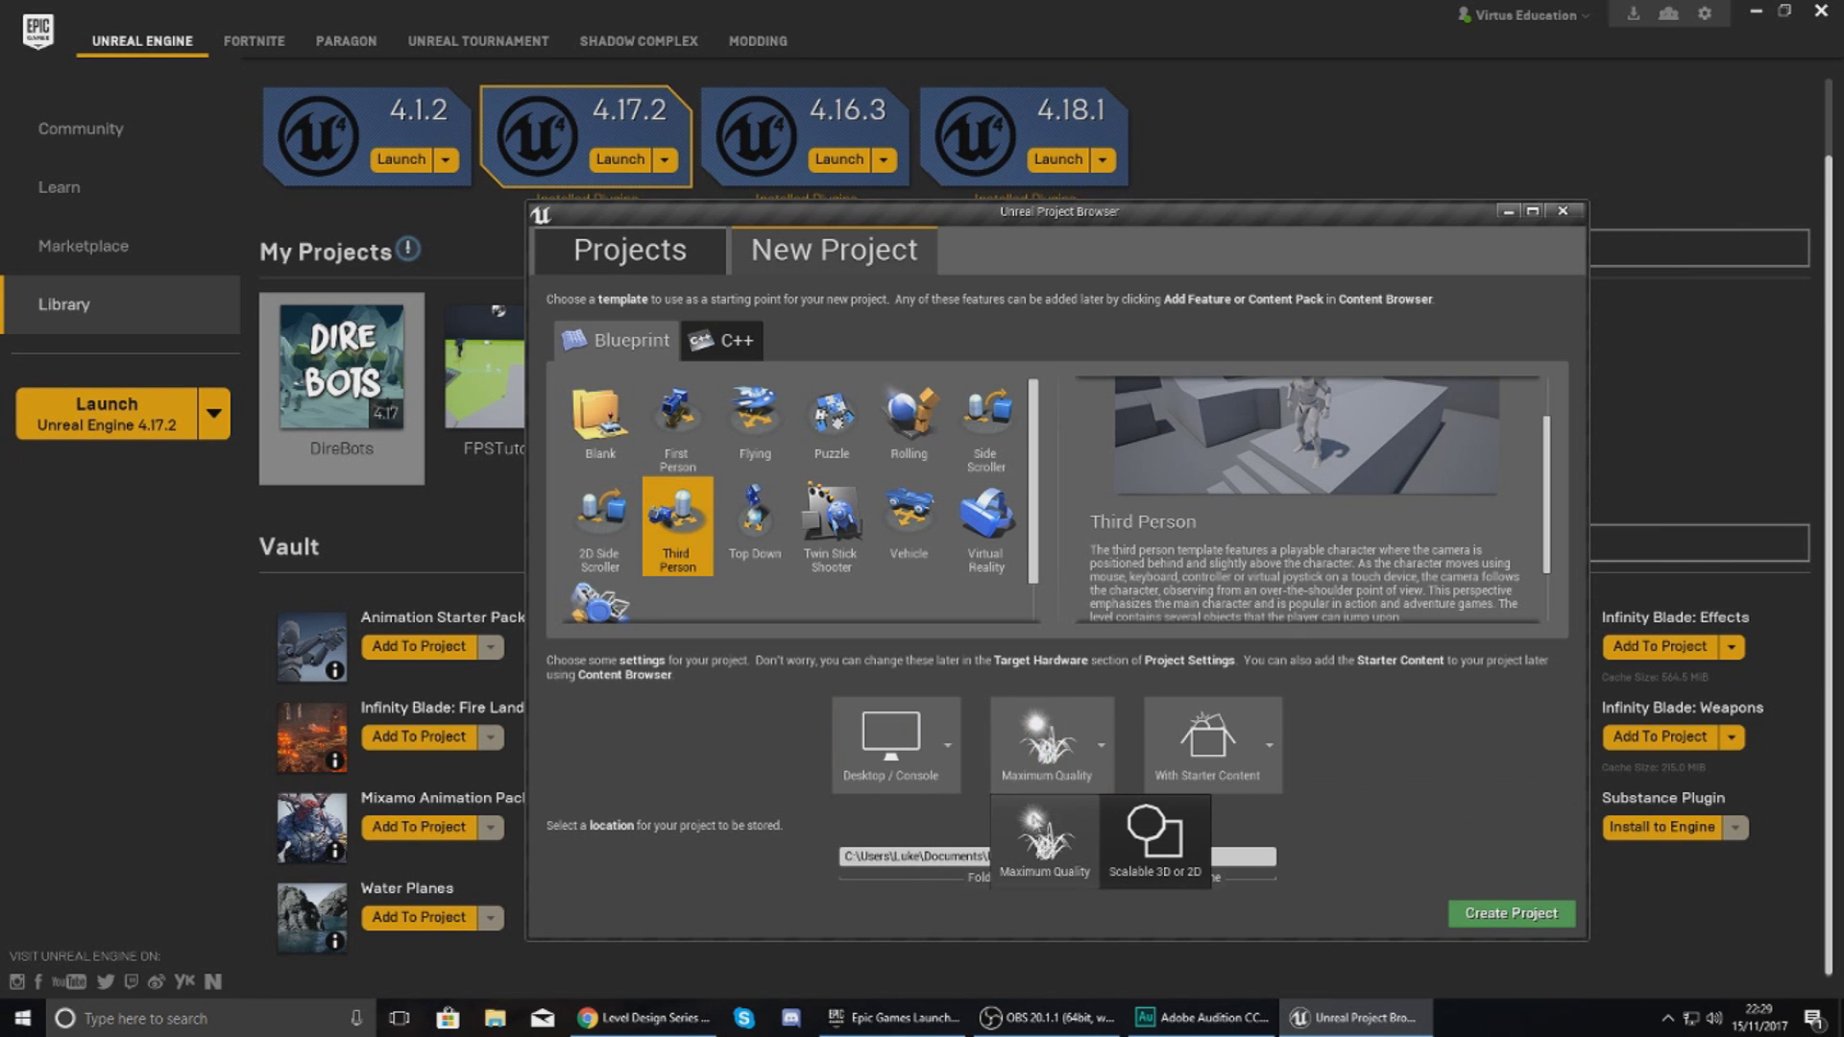
left_click(1051, 832)
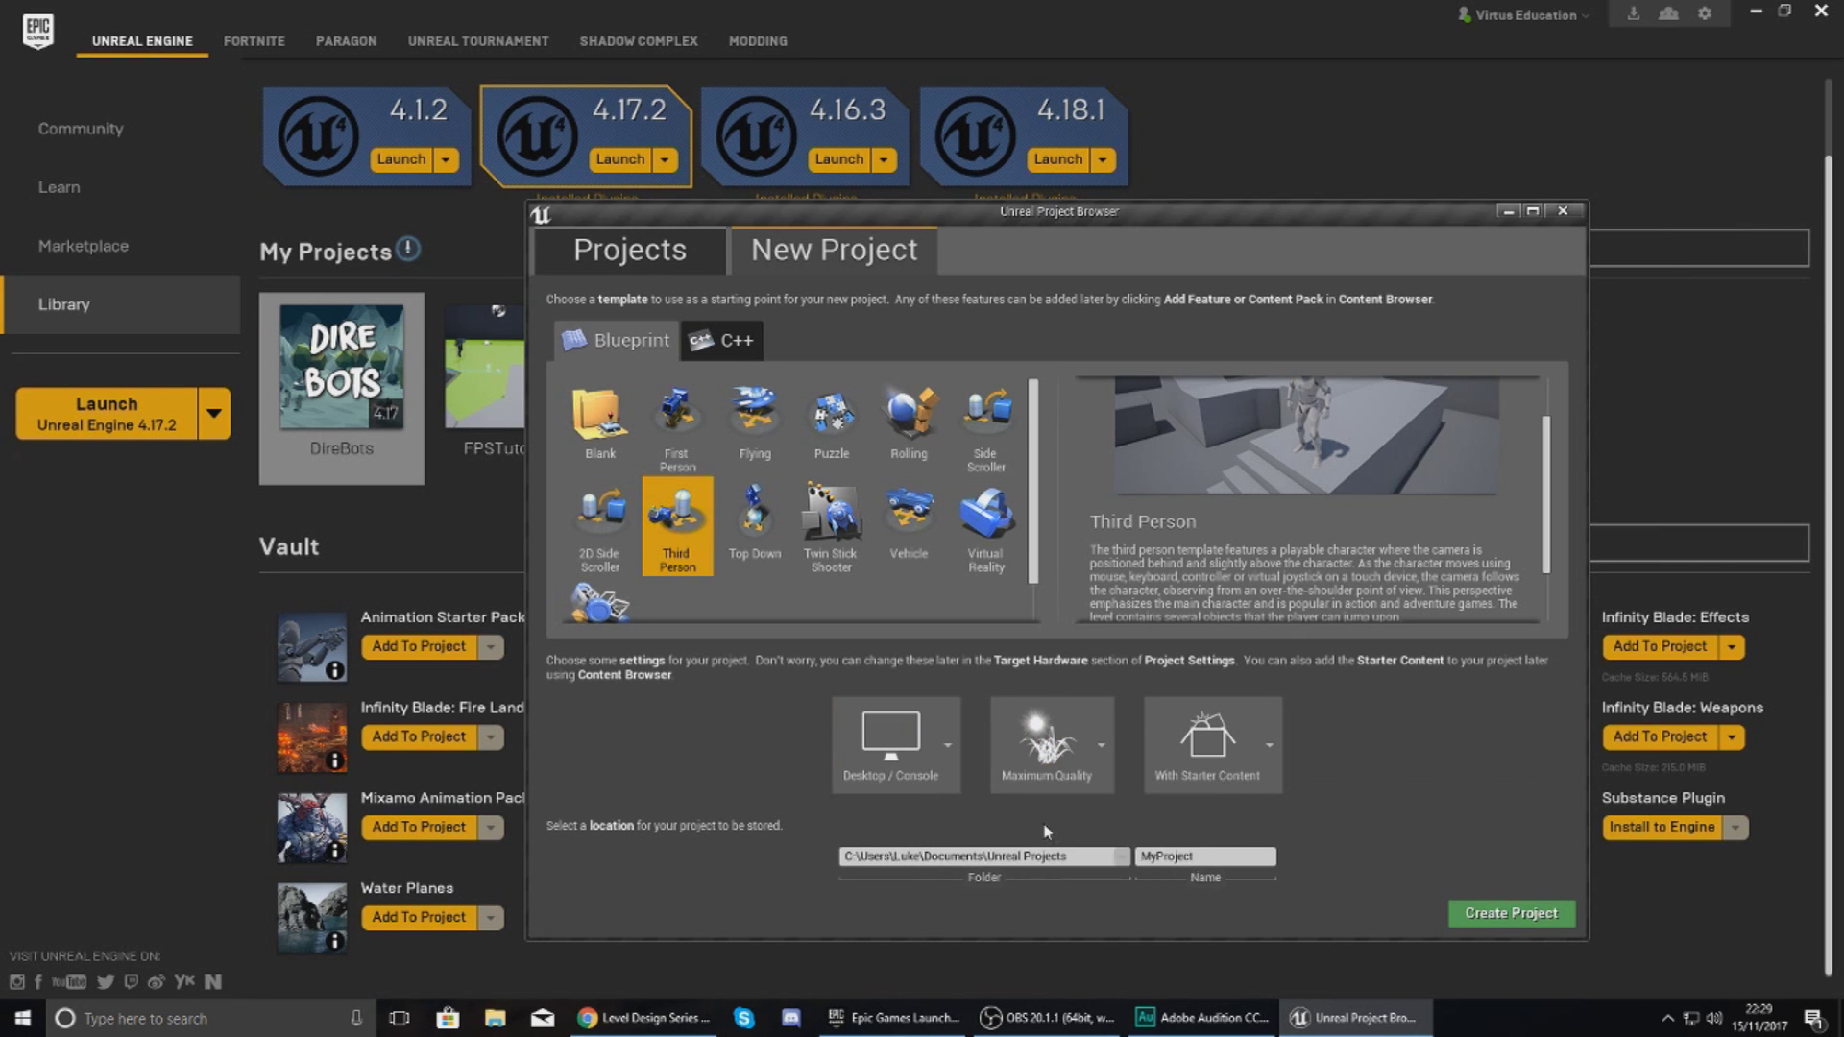
left_click(1220, 757)
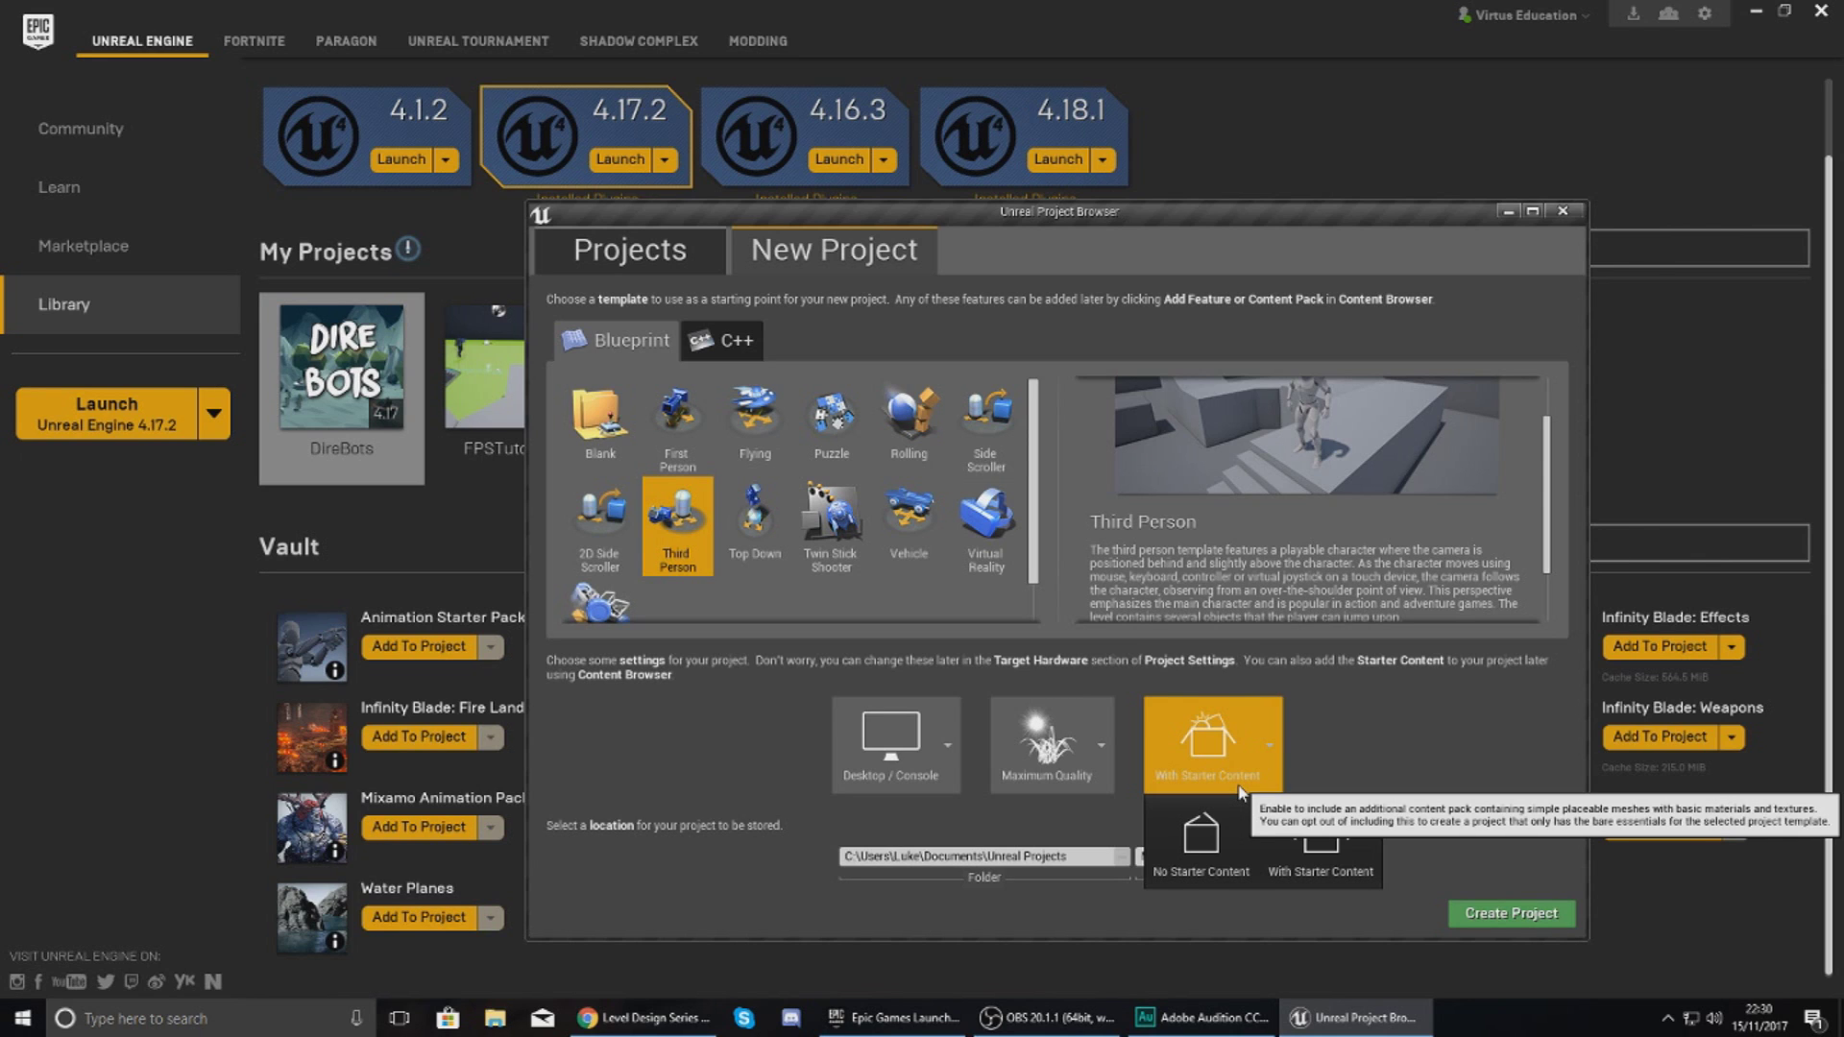
left_click(1320, 849)
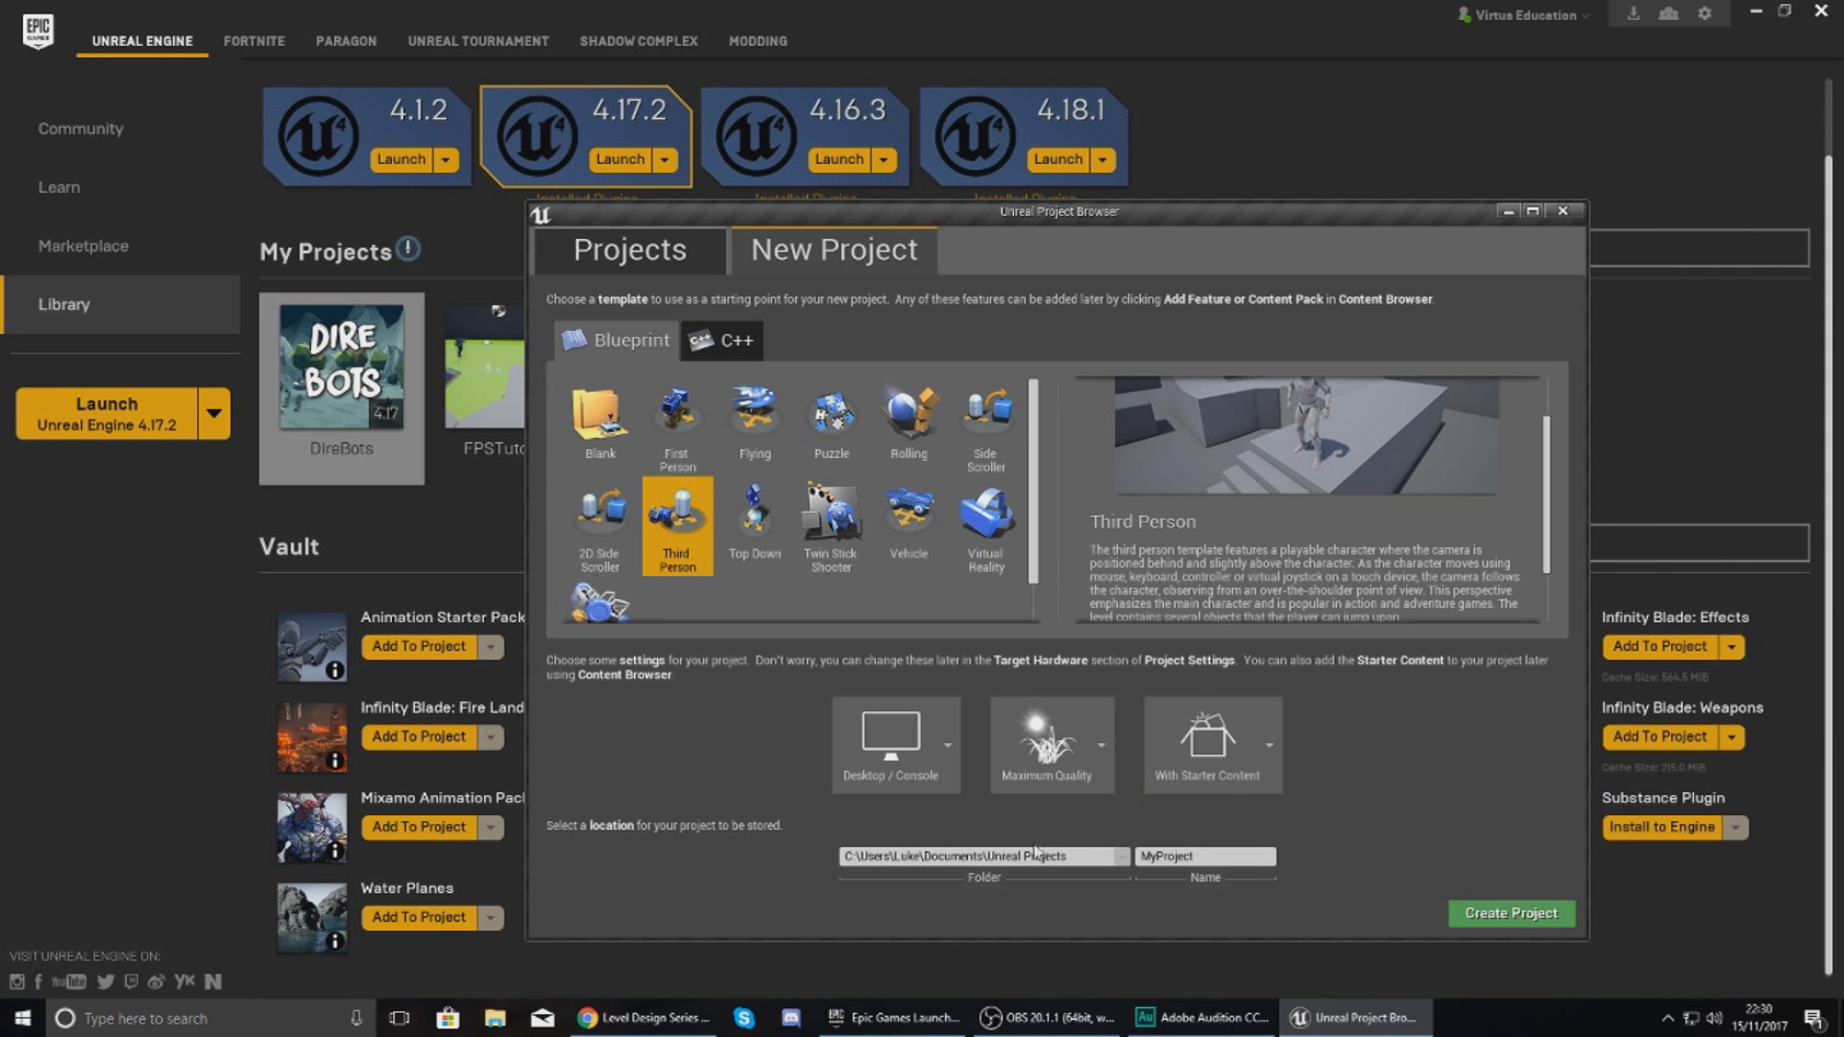
Confirm the Unreal Projects folder and rename the project from MyProject to UnrealEssentials
left_click_drag(1083, 857, 1018, 858)
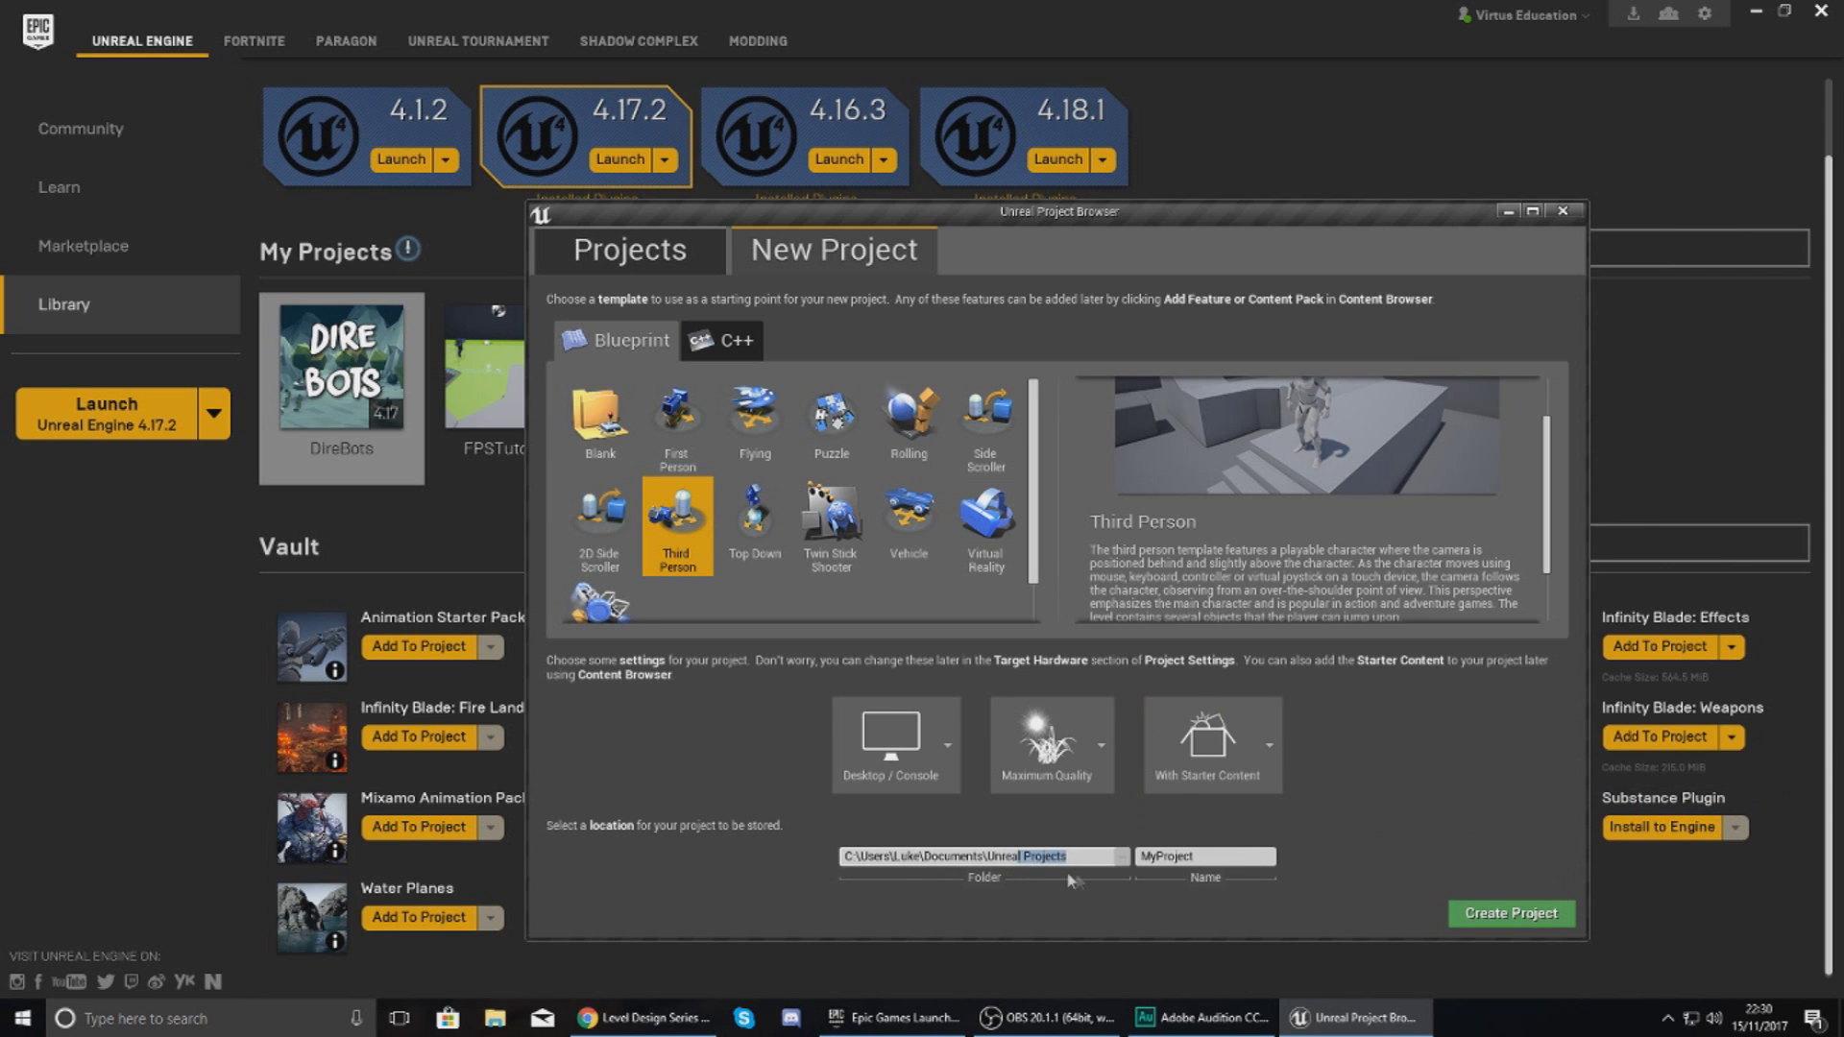
left_click(1122, 855)
left_click(1374, 696)
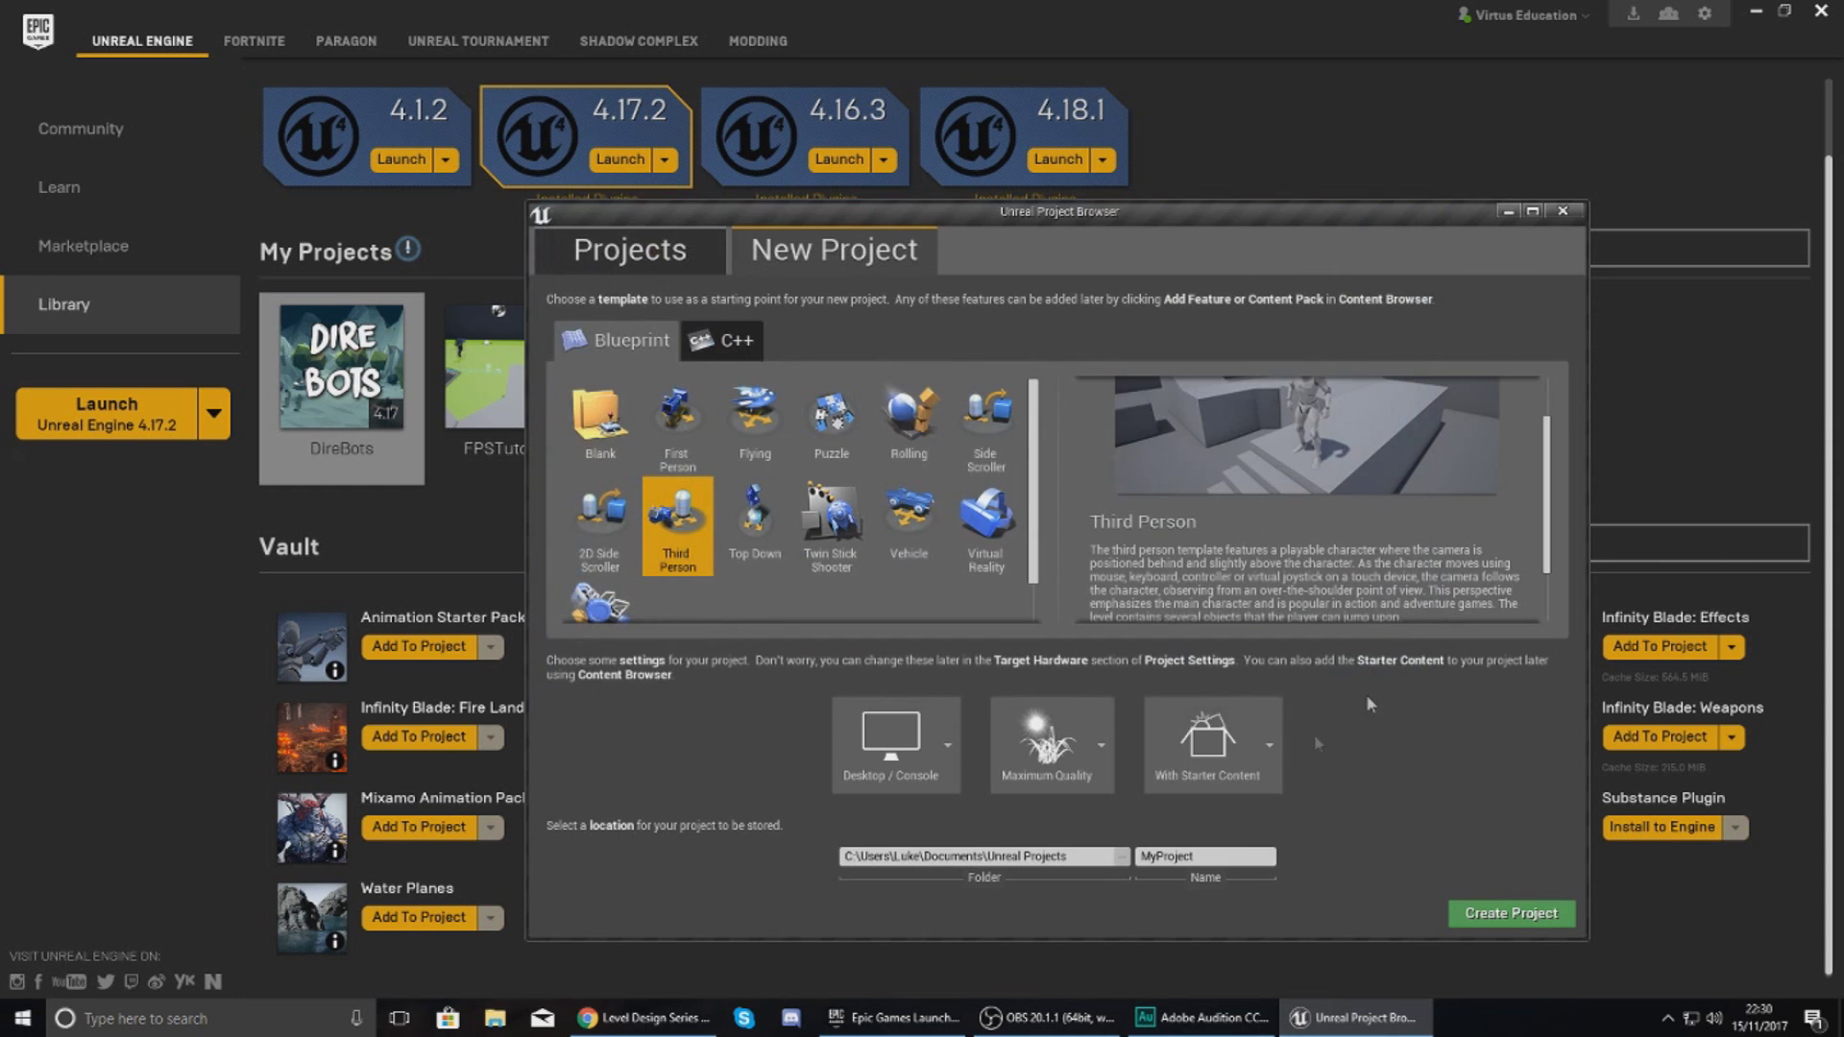
left_click(1220, 856)
double_click(1217, 856)
left_click(1195, 856)
left_click_drag(1195, 856, 1103, 890)
type("UnrealEssentials")
Create the UnrealEssentials project and let the editor load ThirdPersonExampleMap
left_click(1515, 914)
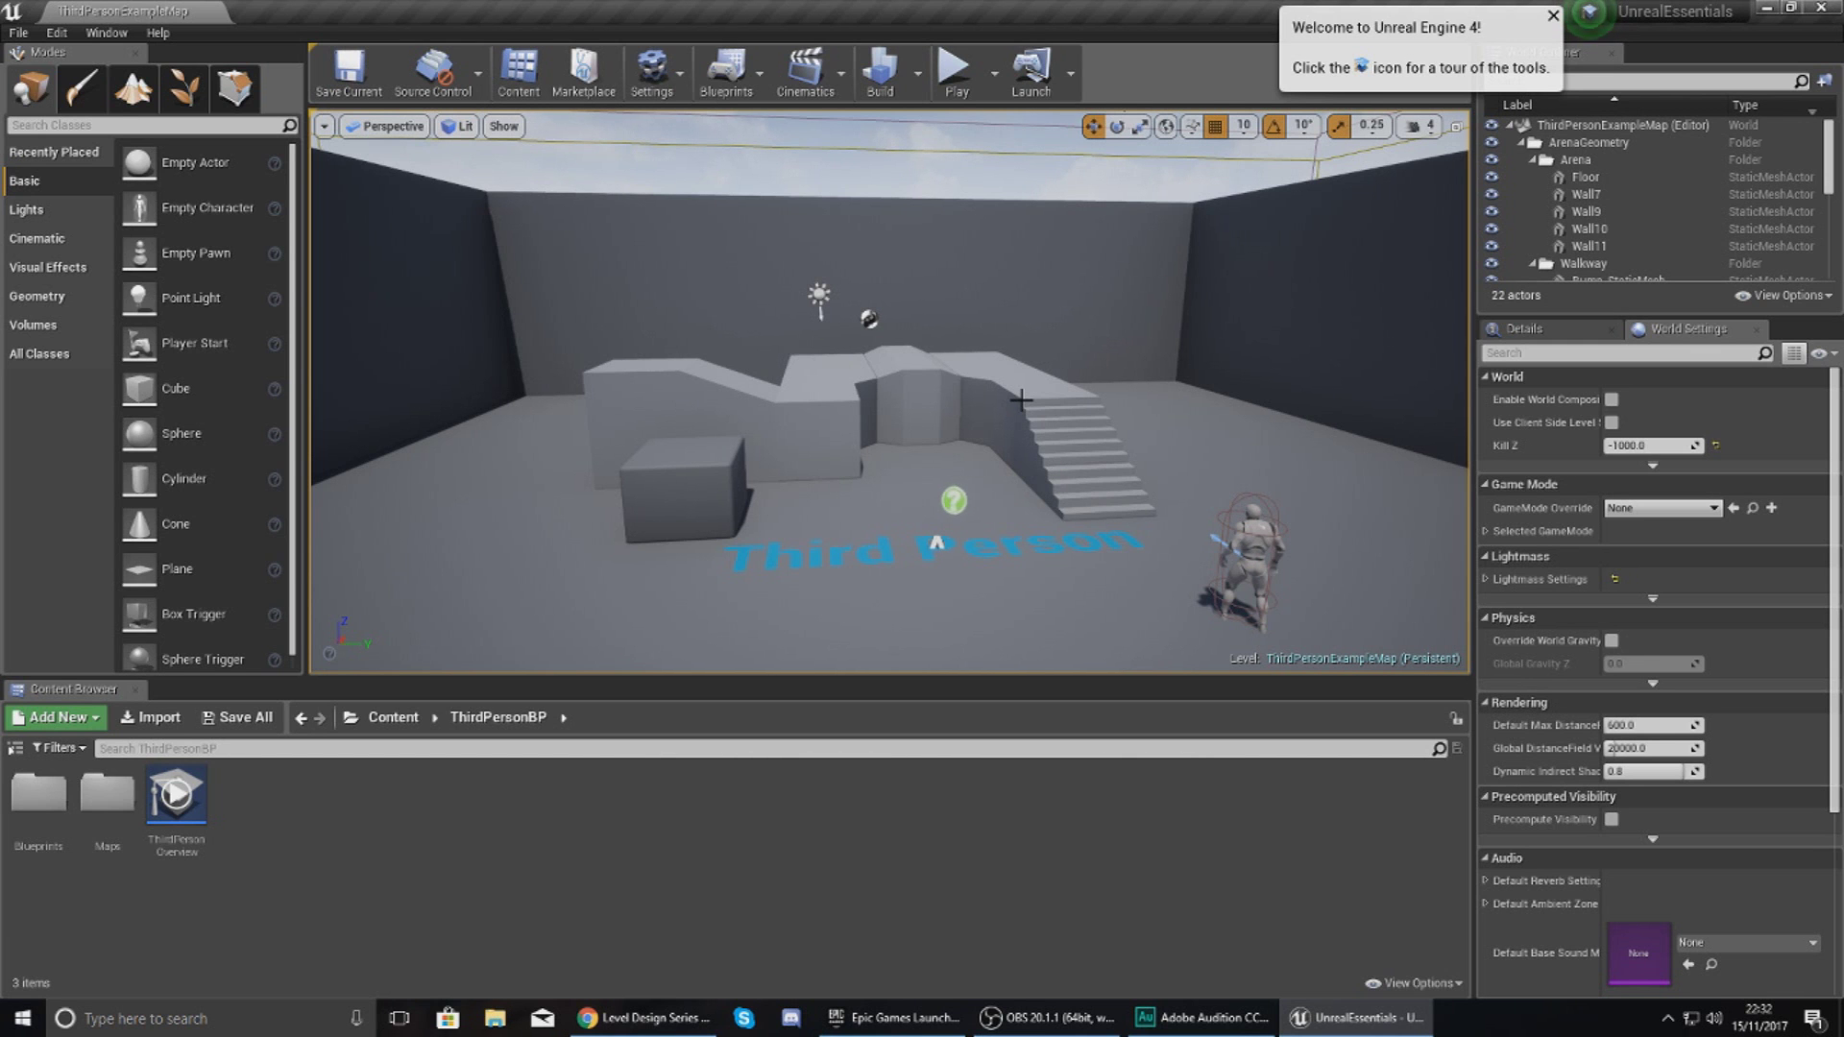
right_click_drag(1075, 392, 626, 468)
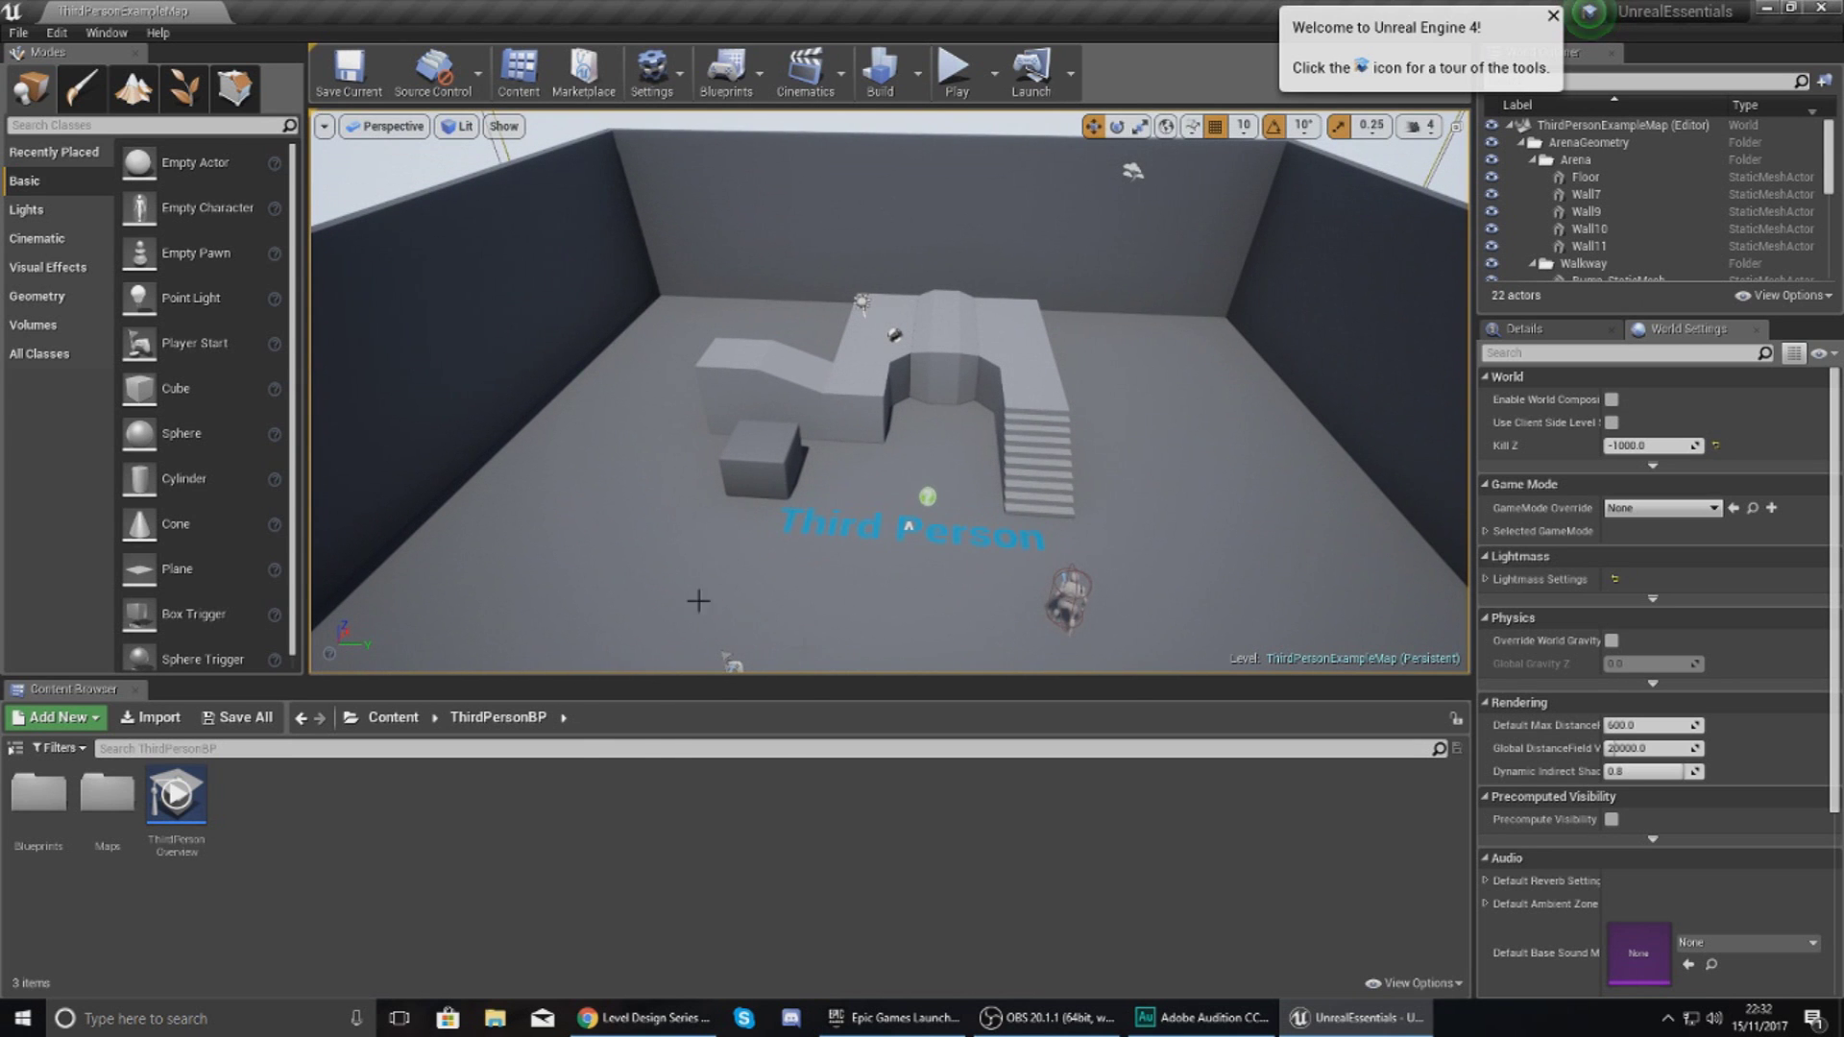
mouse_move(1098, 406)
right_mouse_down()
mouse_move(1056, 413)
mouse_move(1080, 442)
mouse_move(1097, 407)
right_mouse_up()
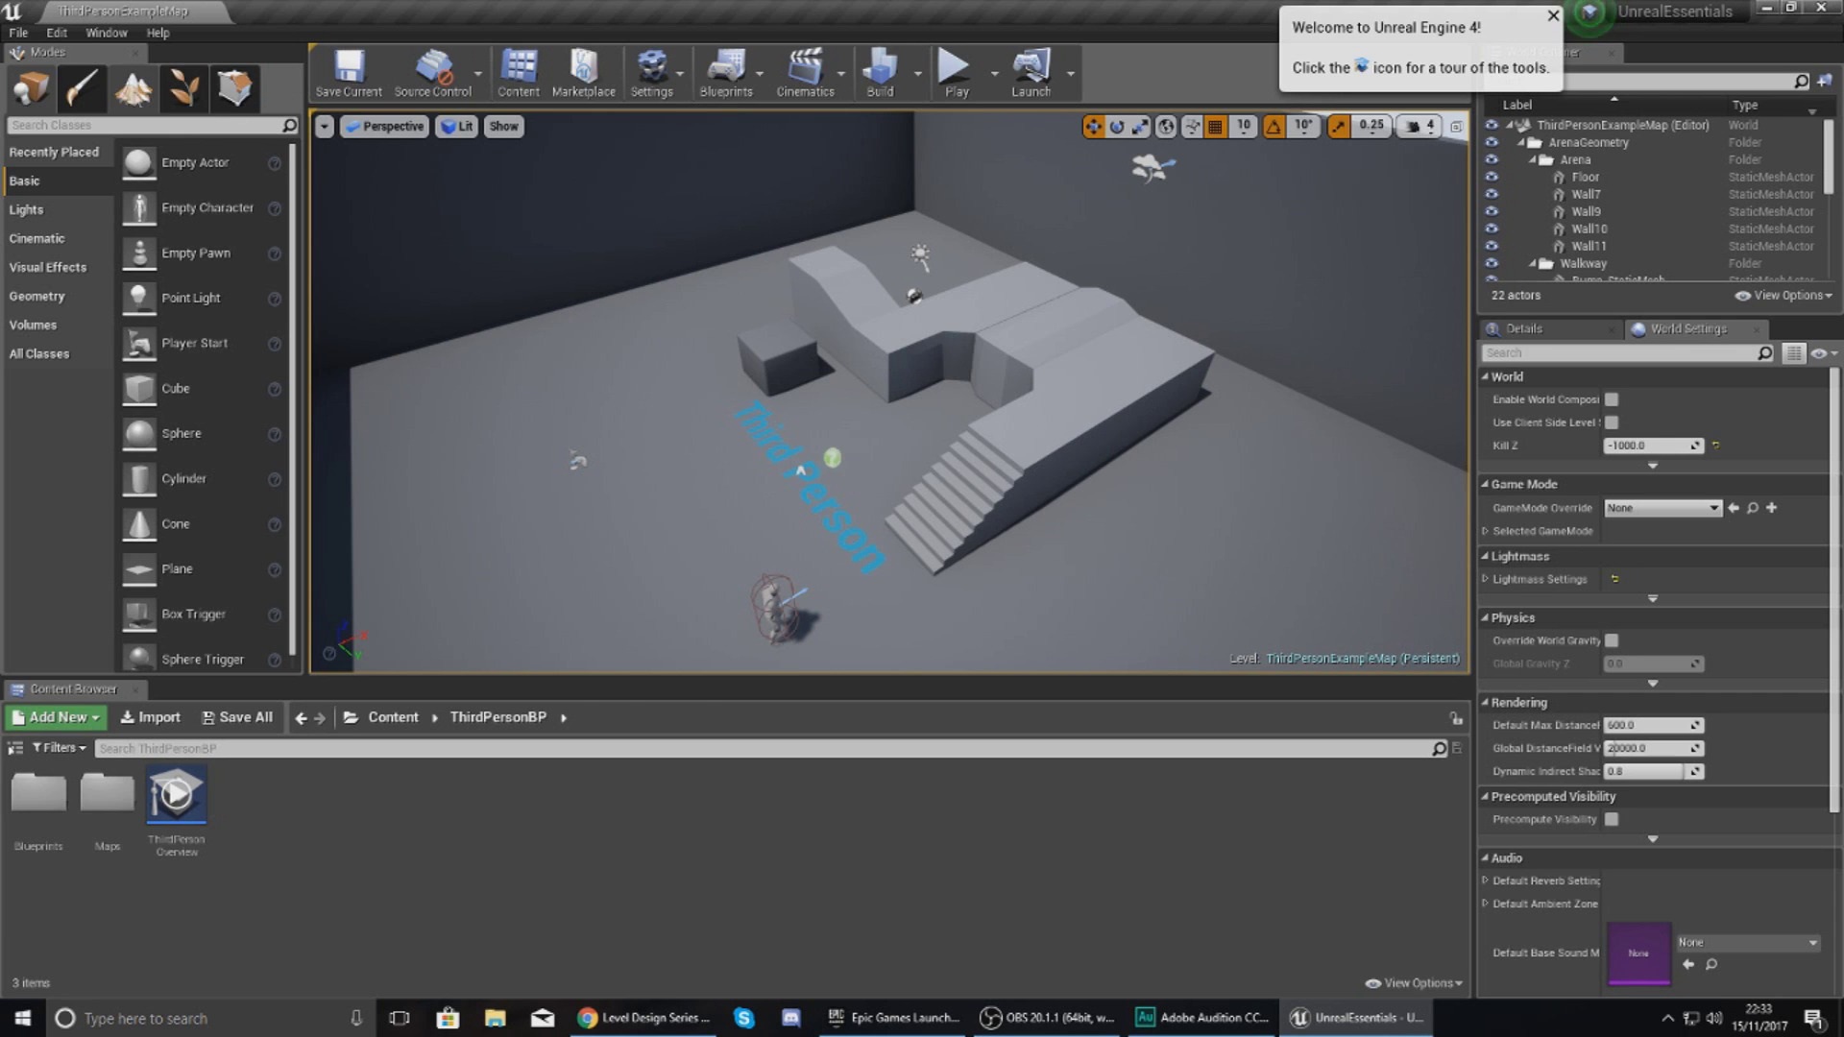
Create a new Empty Level, leaving an Untitled level with 0 actors
left_click(20, 33)
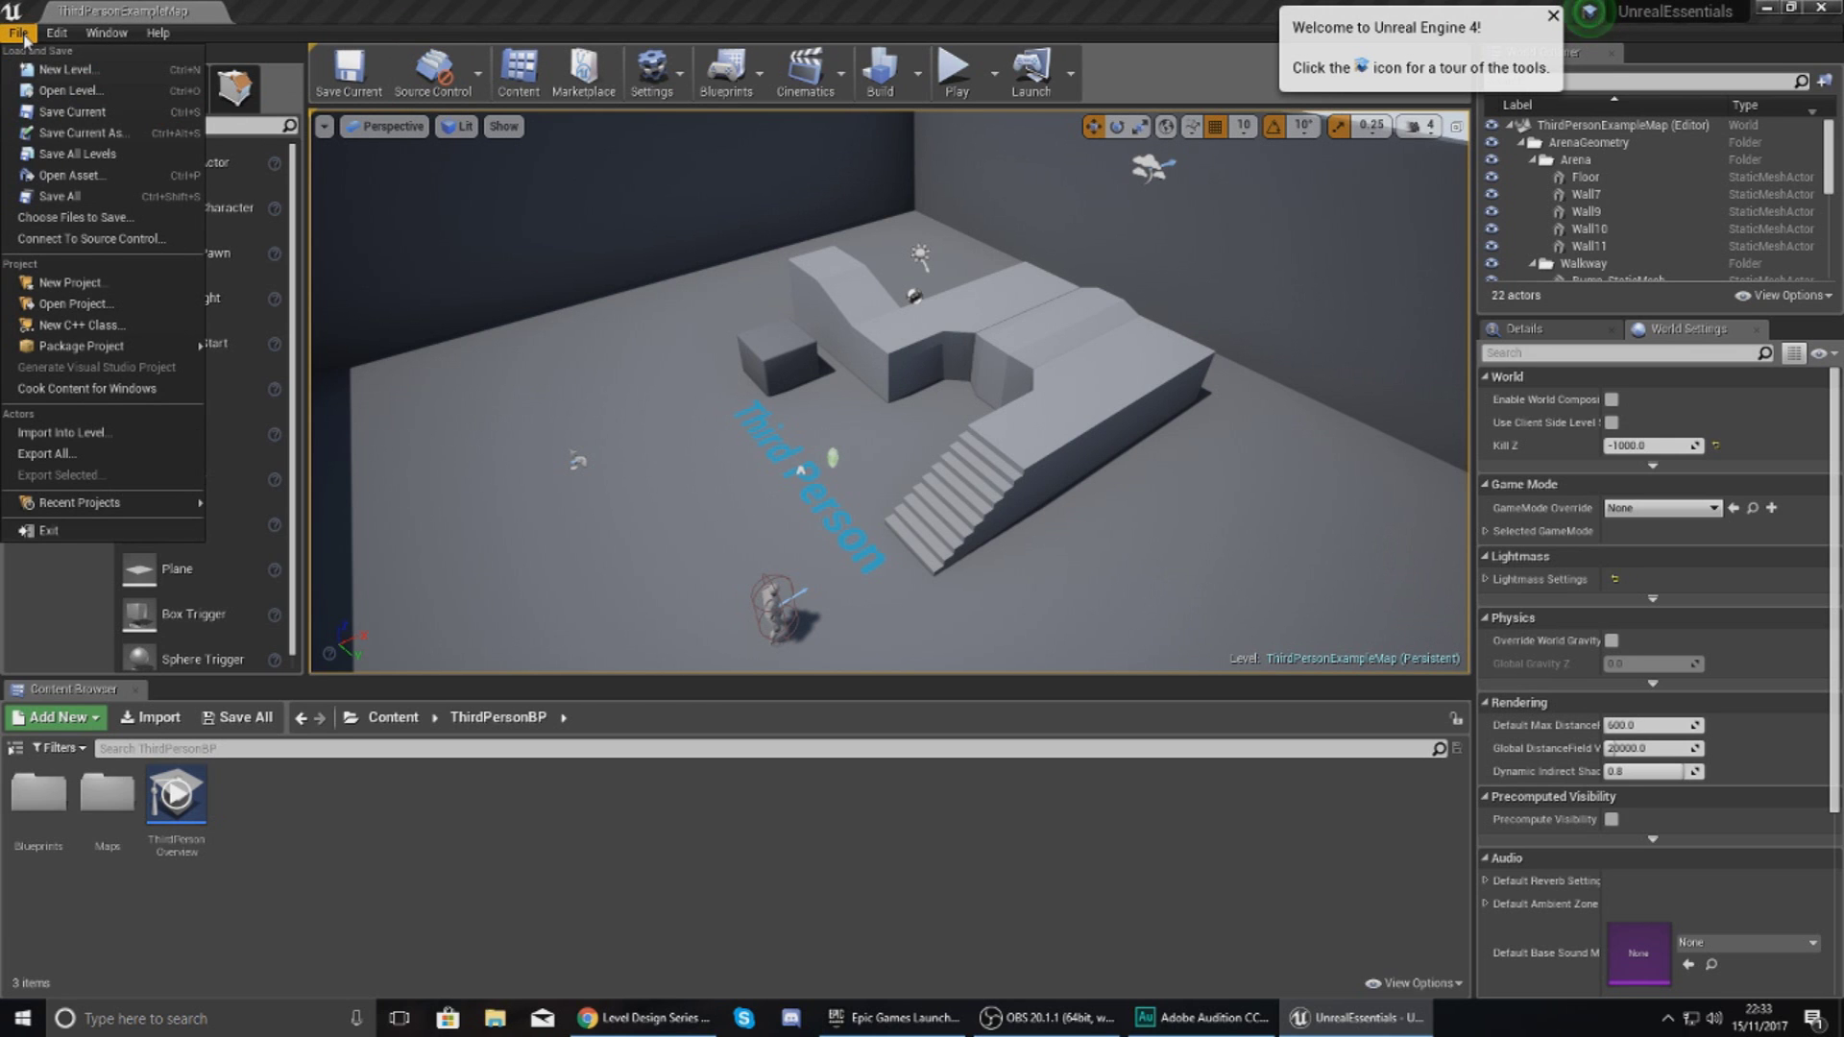
left_click(19, 32)
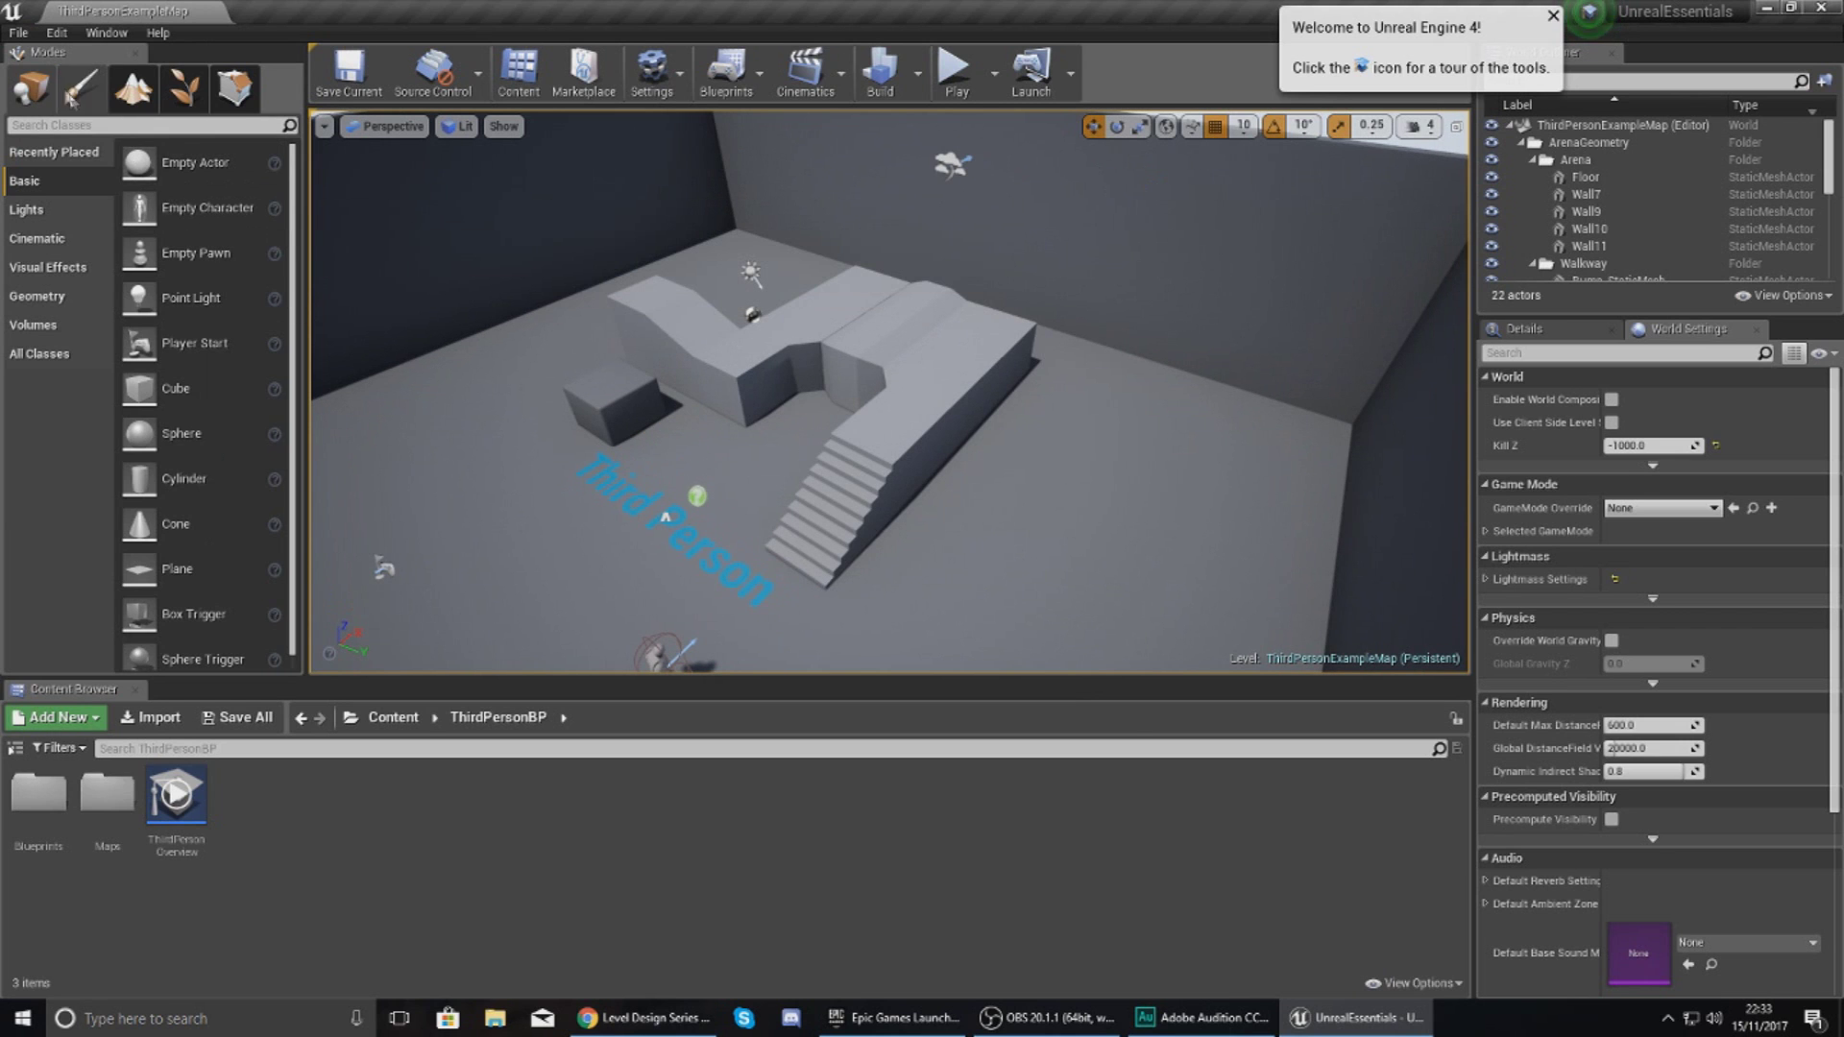
left_click(19, 32)
left_click(46, 72)
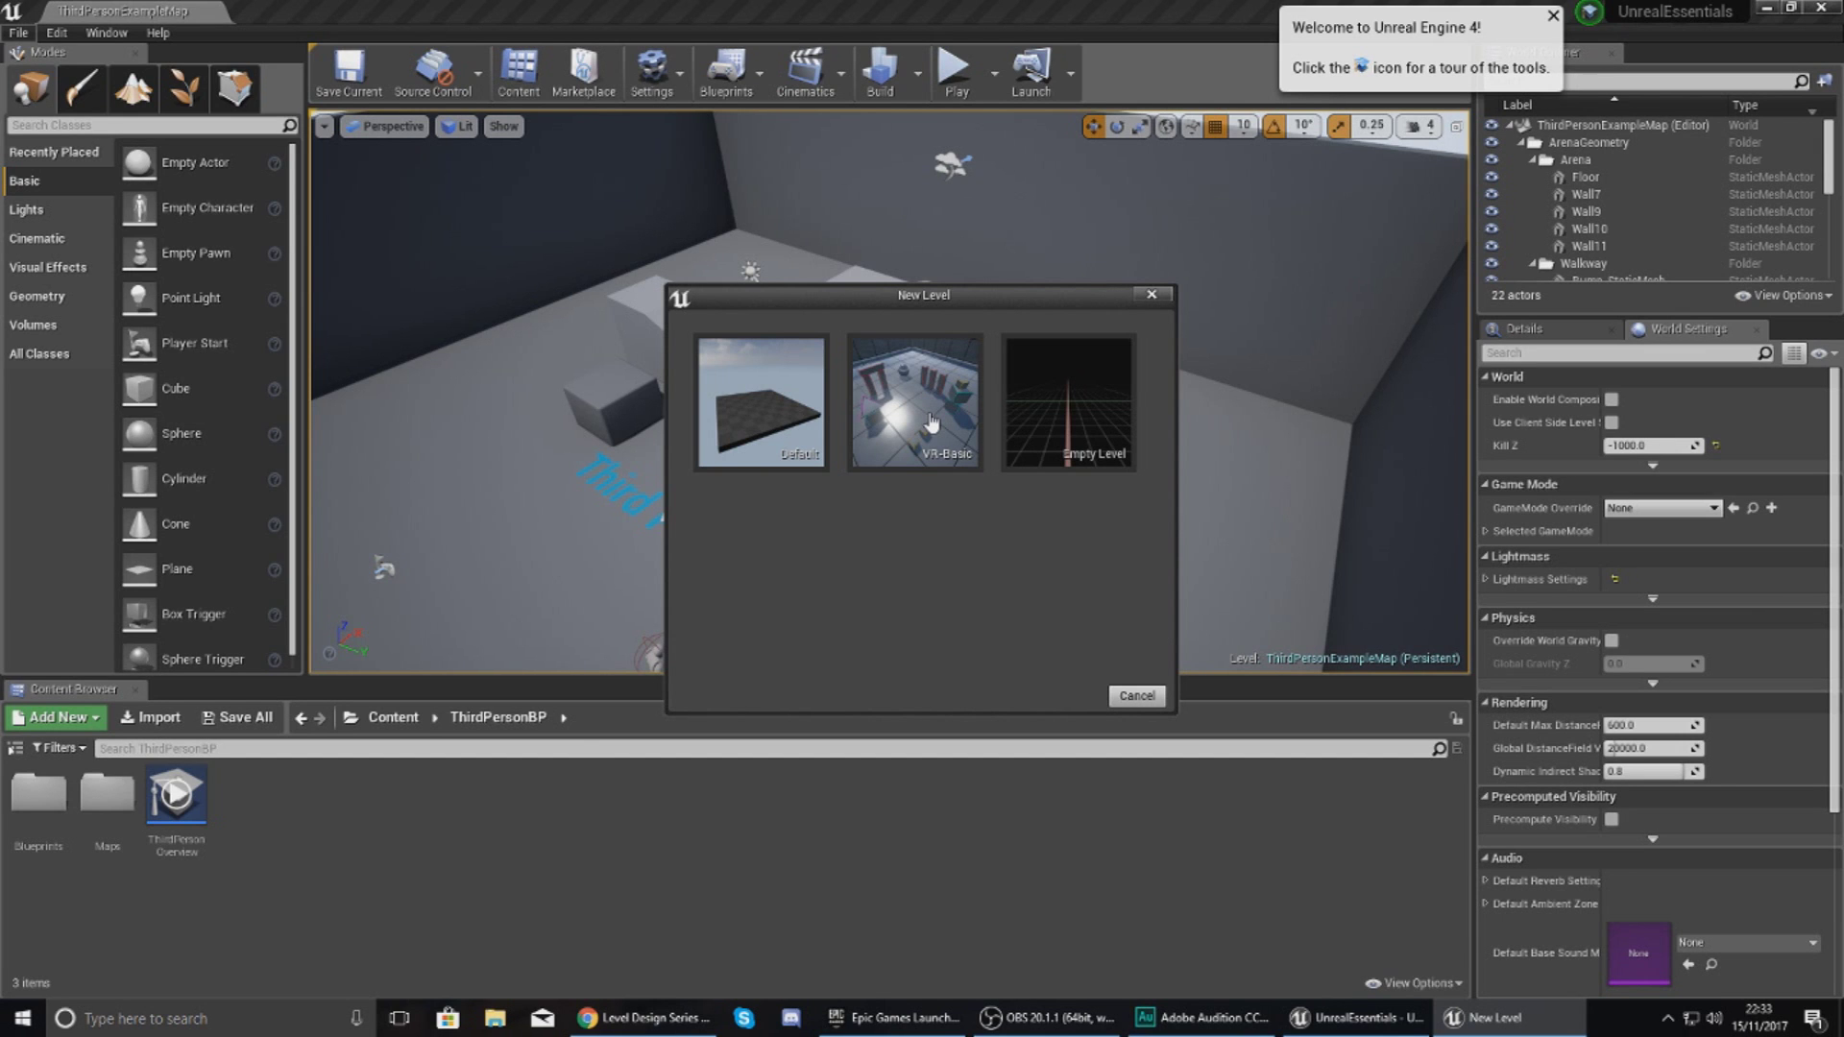
left_click(1048, 423)
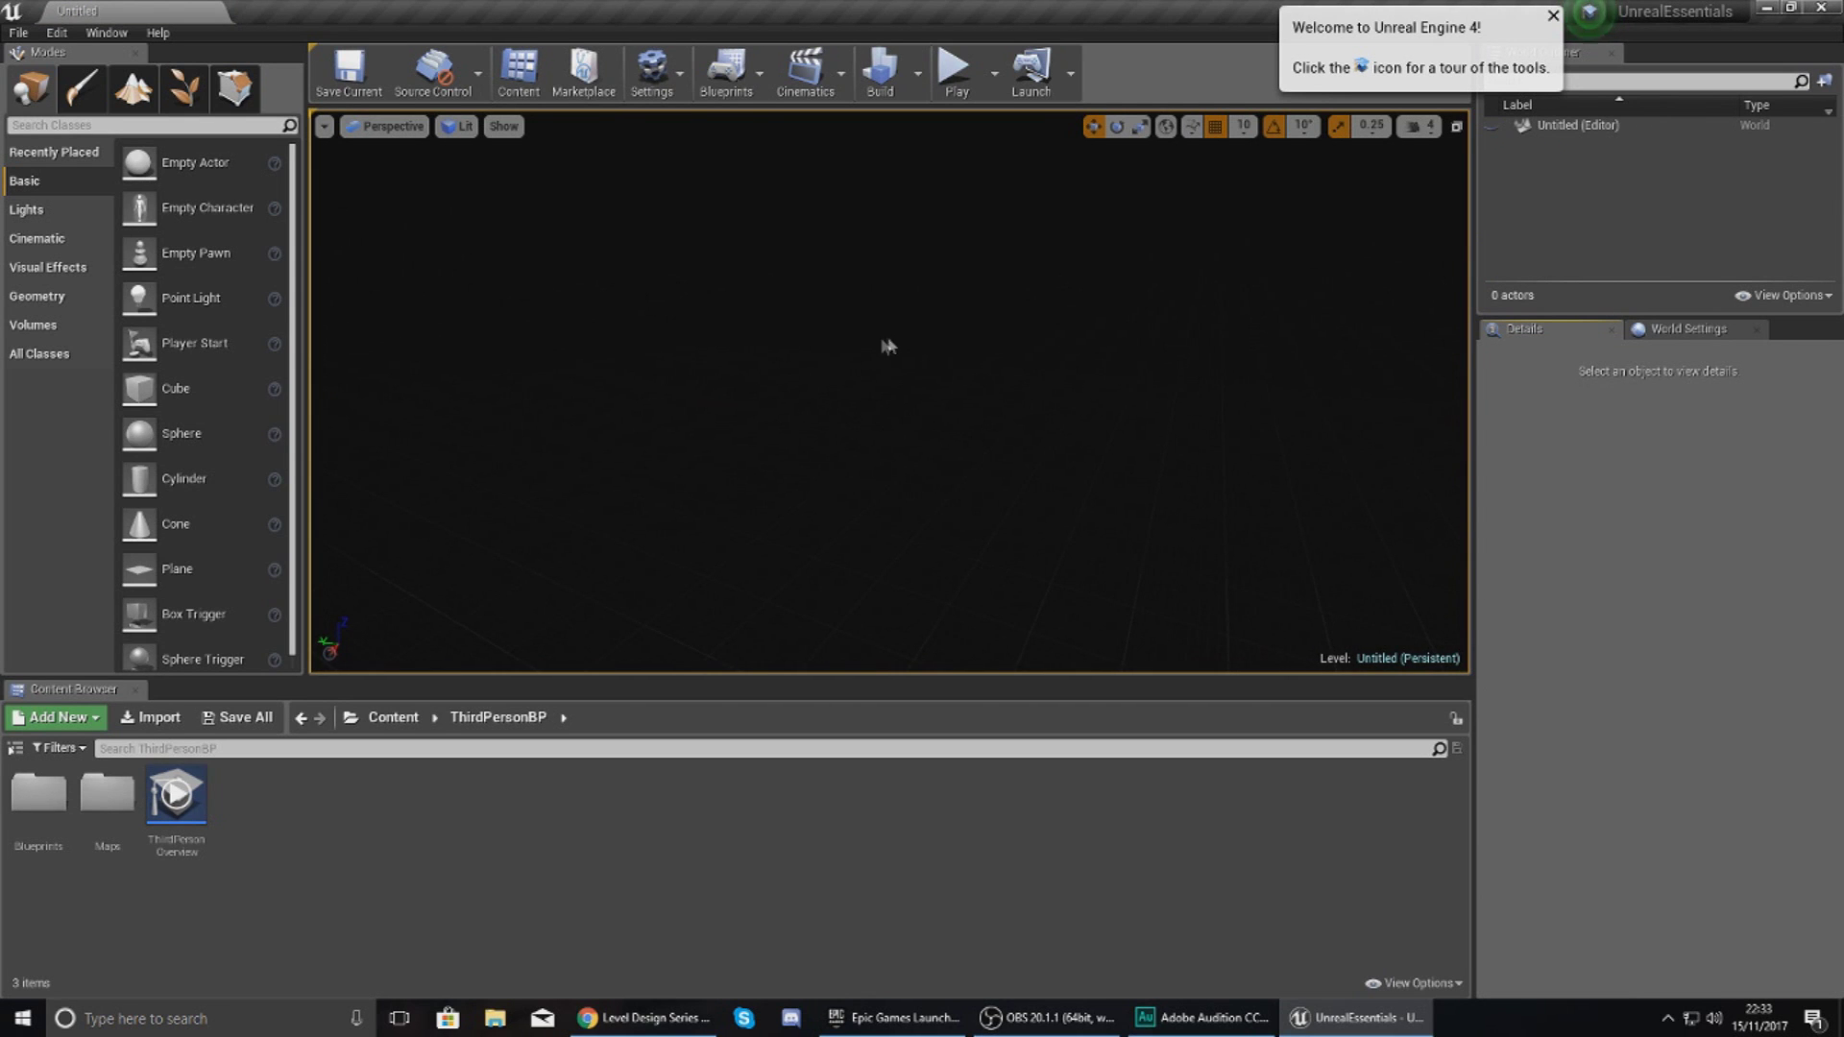
left_click(18, 32)
Create a Default-template level with floor, sky sphere, light and player start, then orbit to view it
left_click(58, 69)
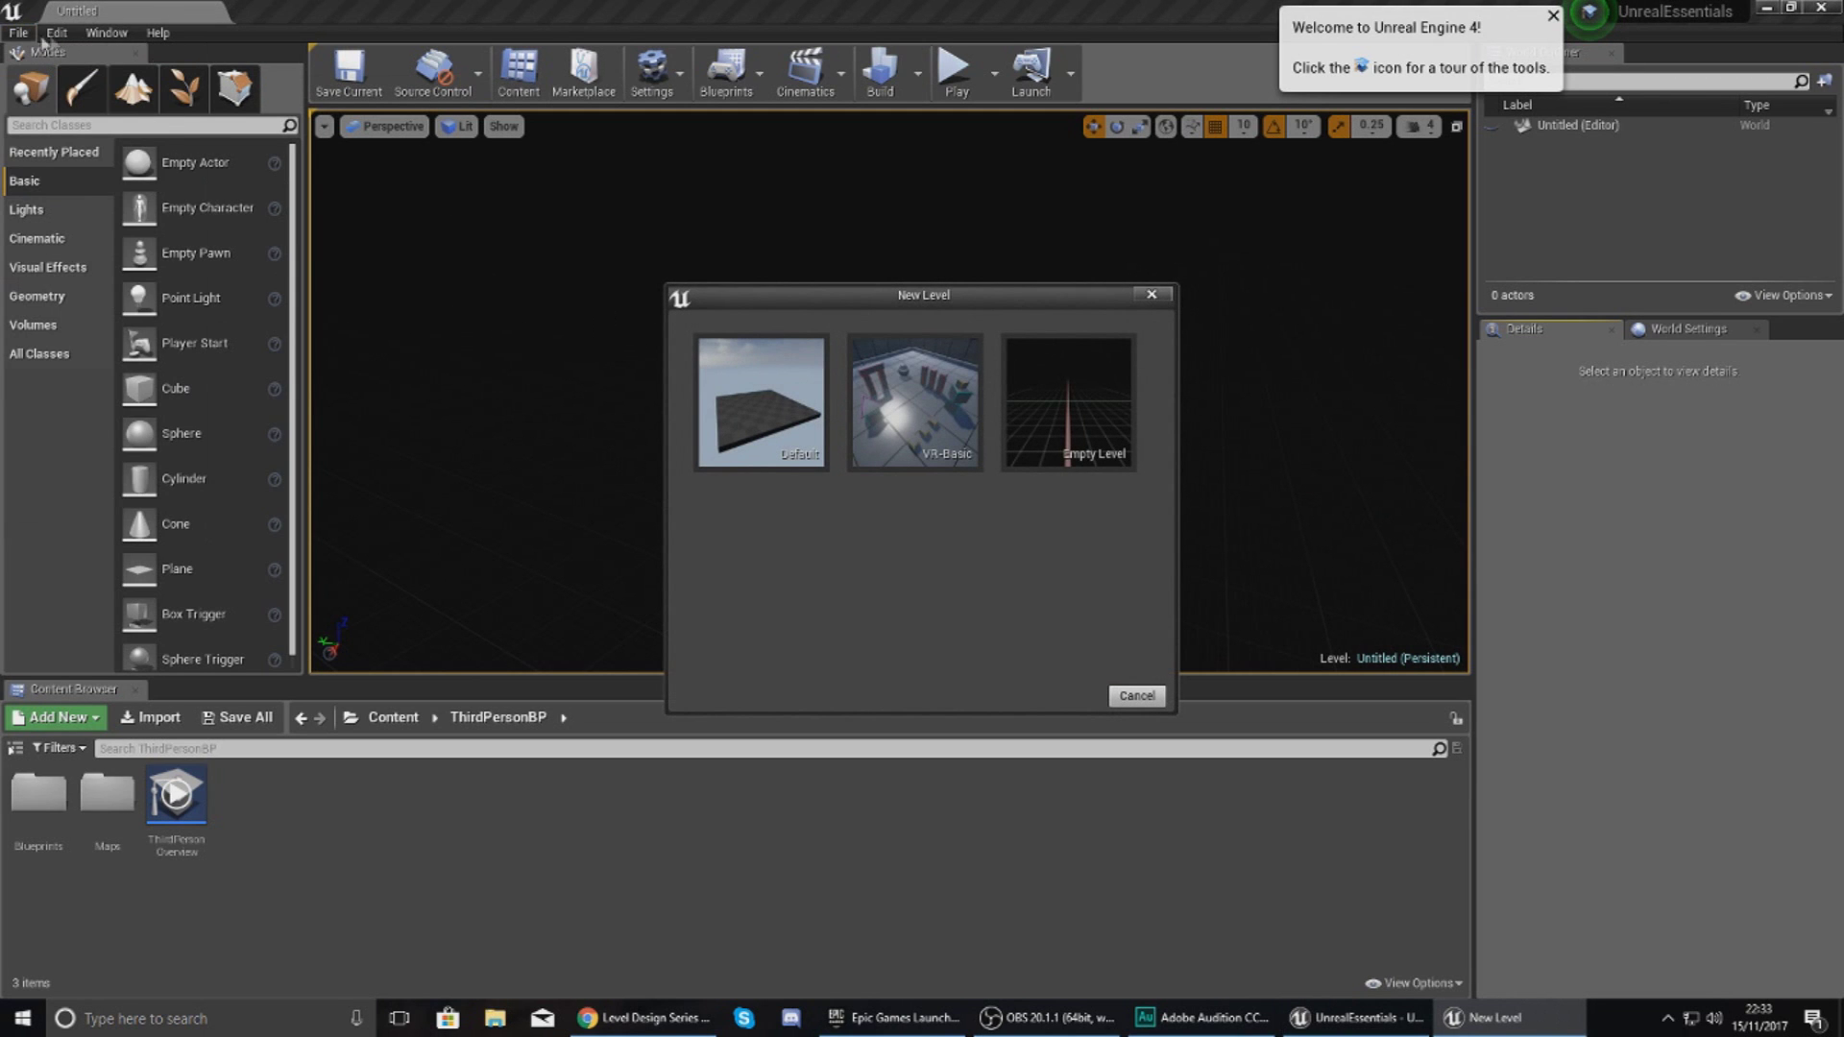
left_click(765, 390)
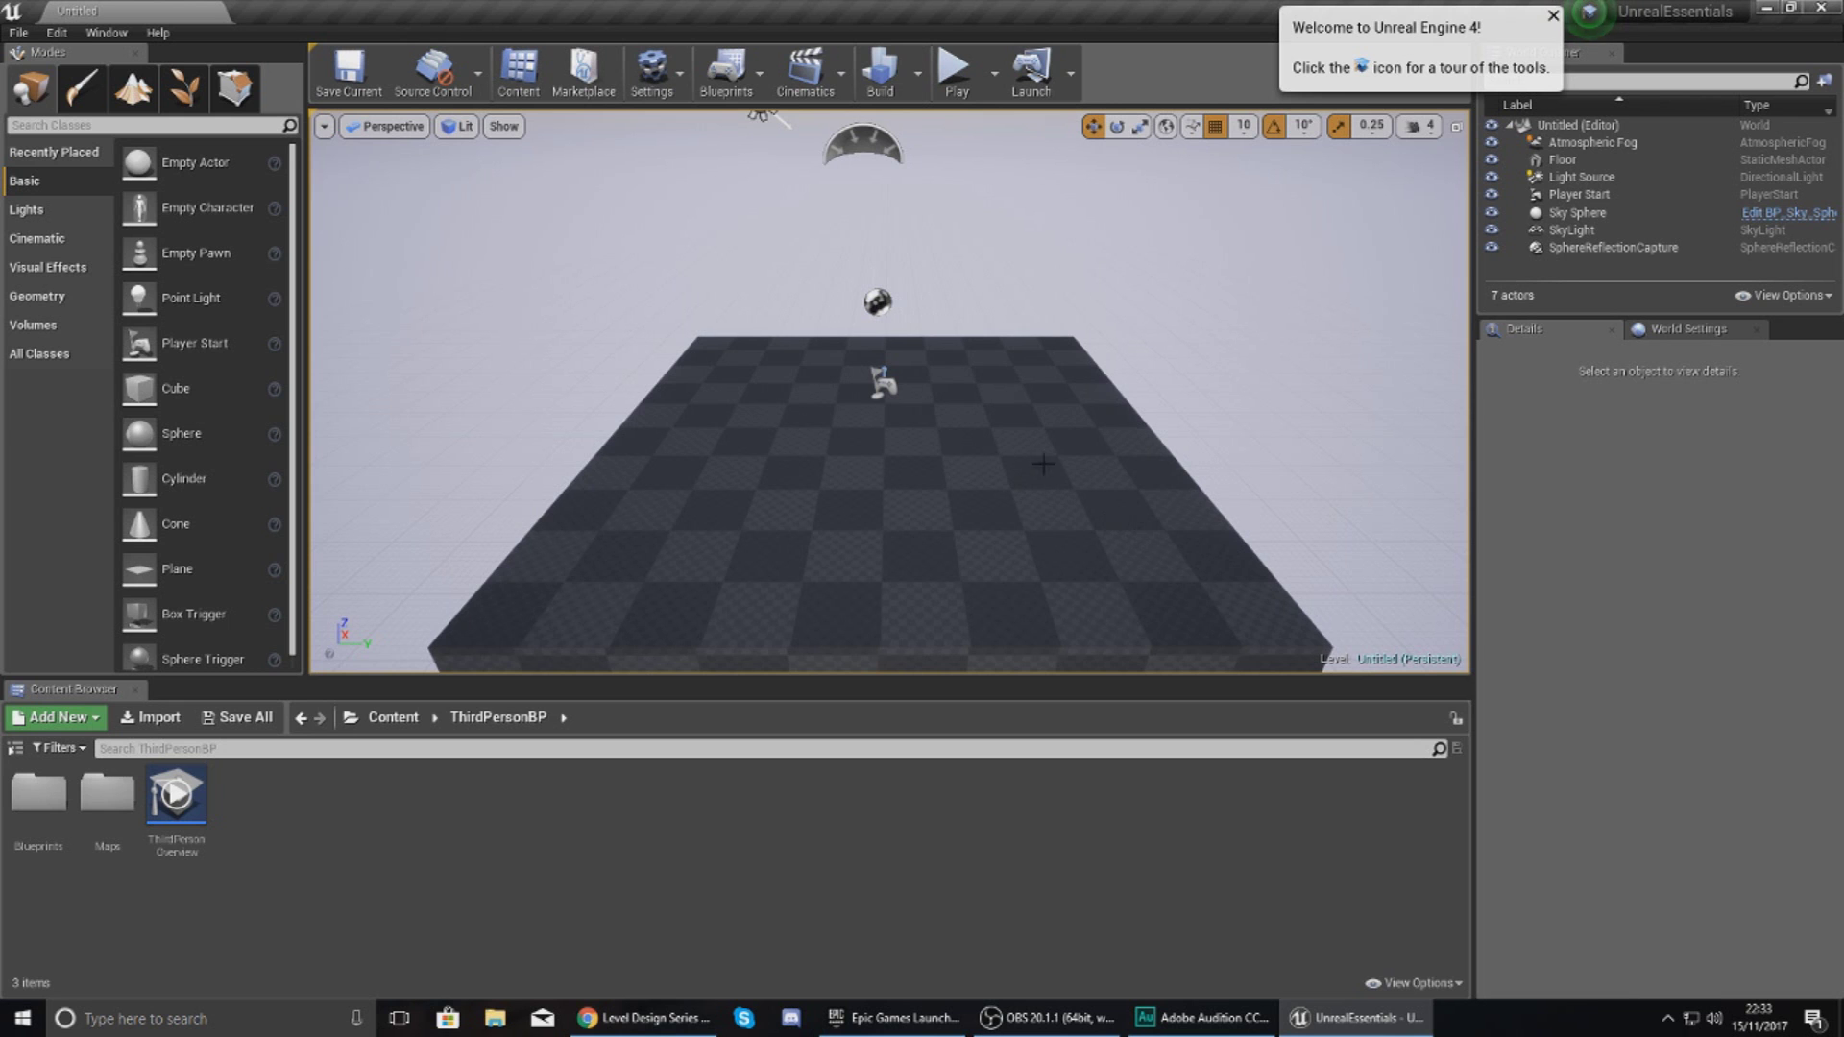
left_click_drag(1150, 443, 1150, 443, "alt")
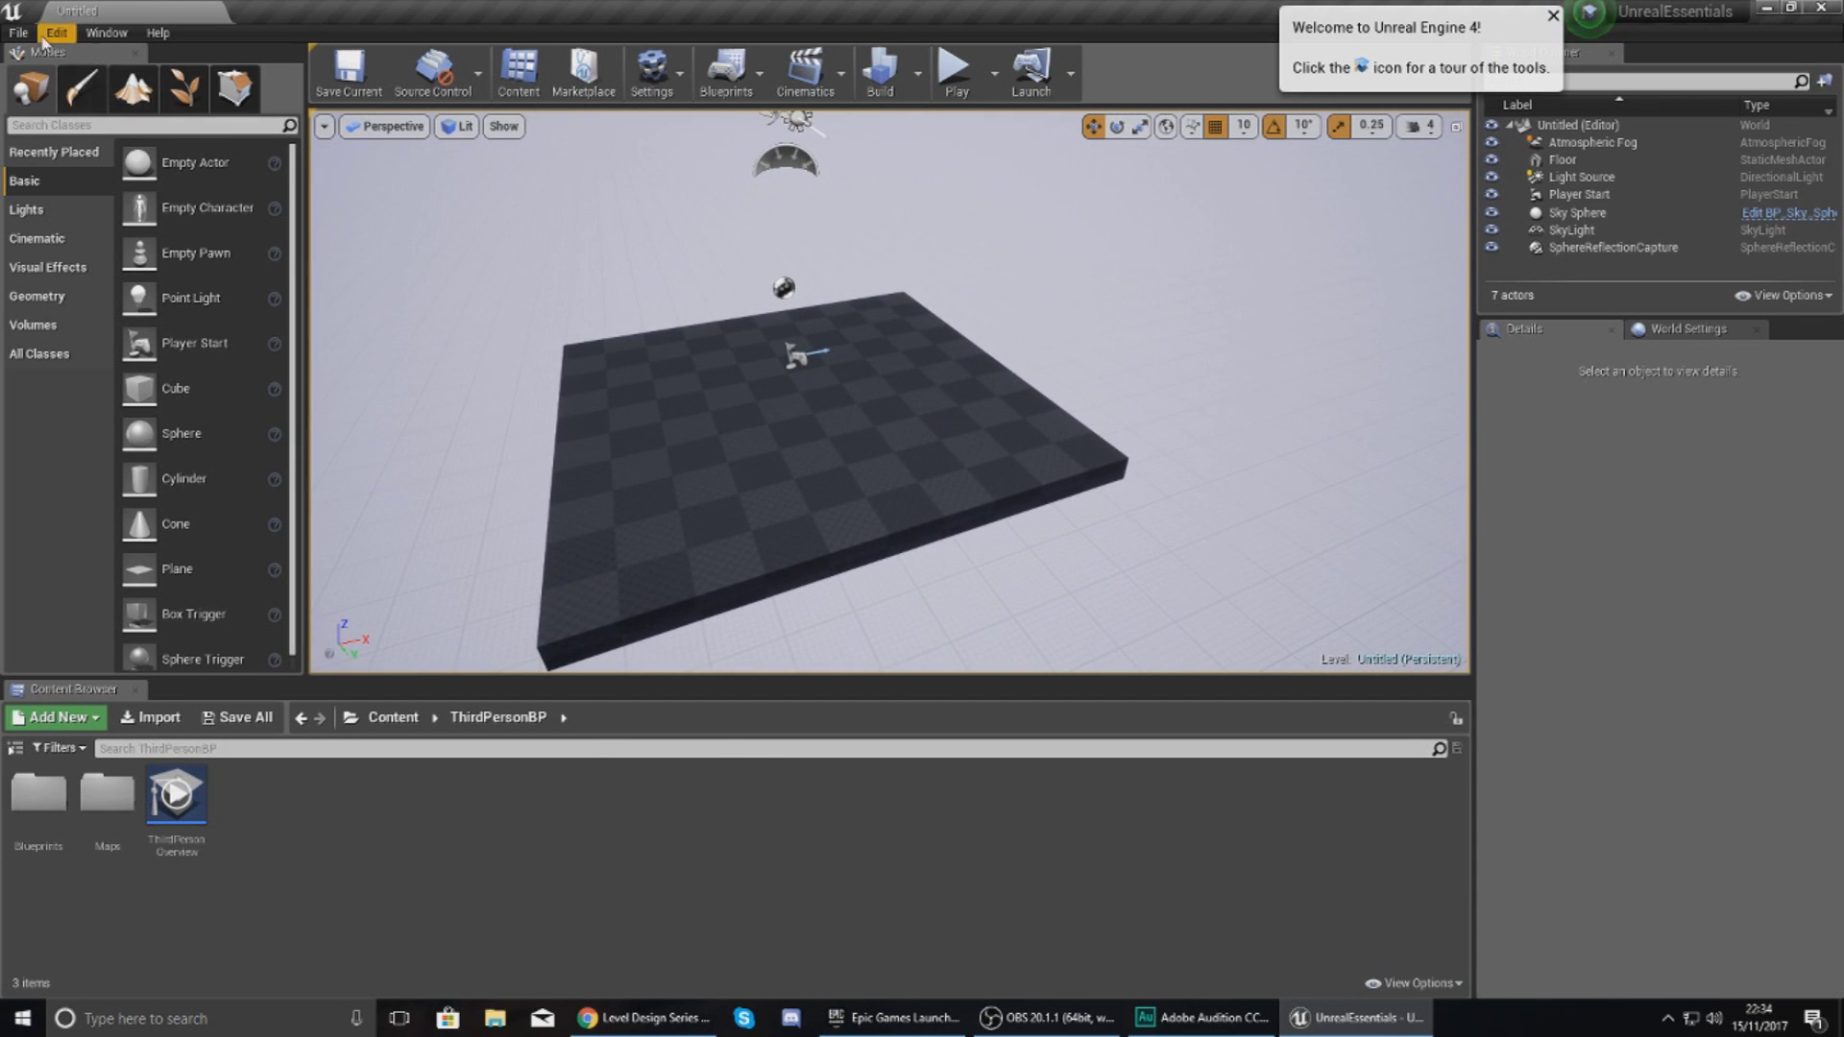
left_click(33, 34)
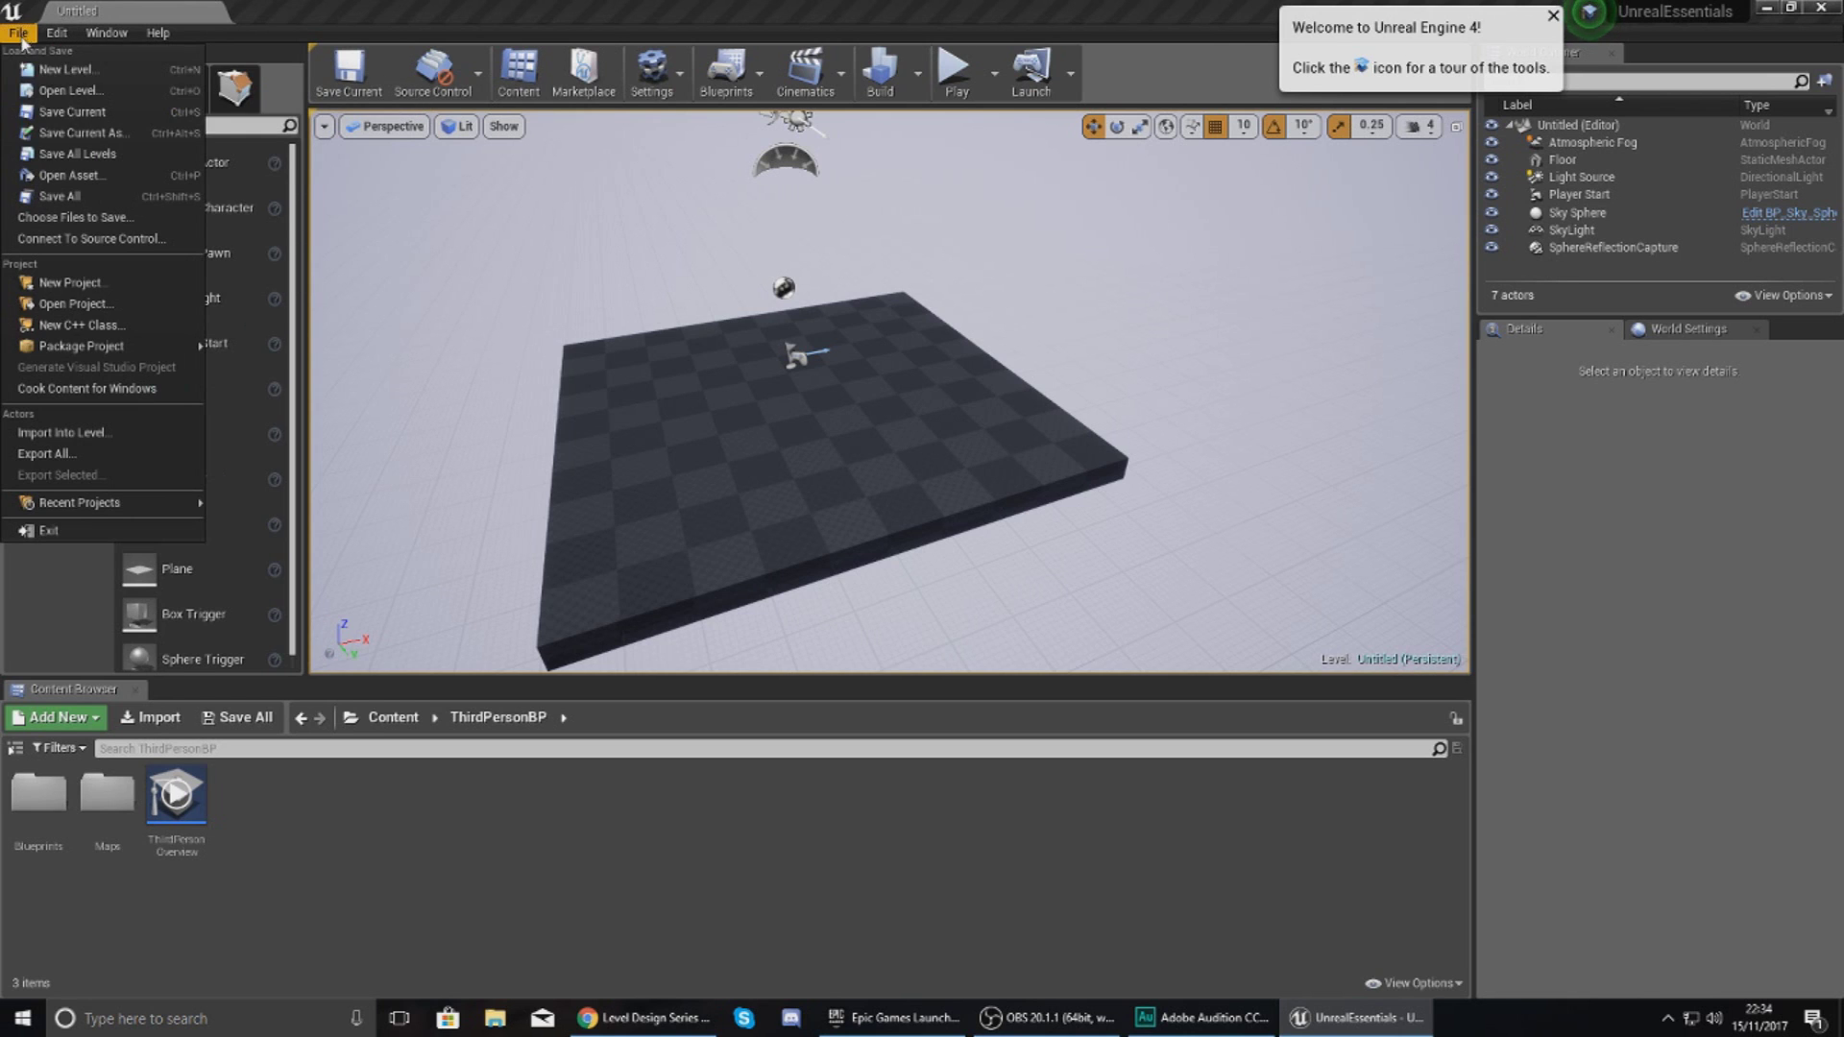
Save the current level as EssentialsFirstLevel in the /Game content folder
left_click(72, 112)
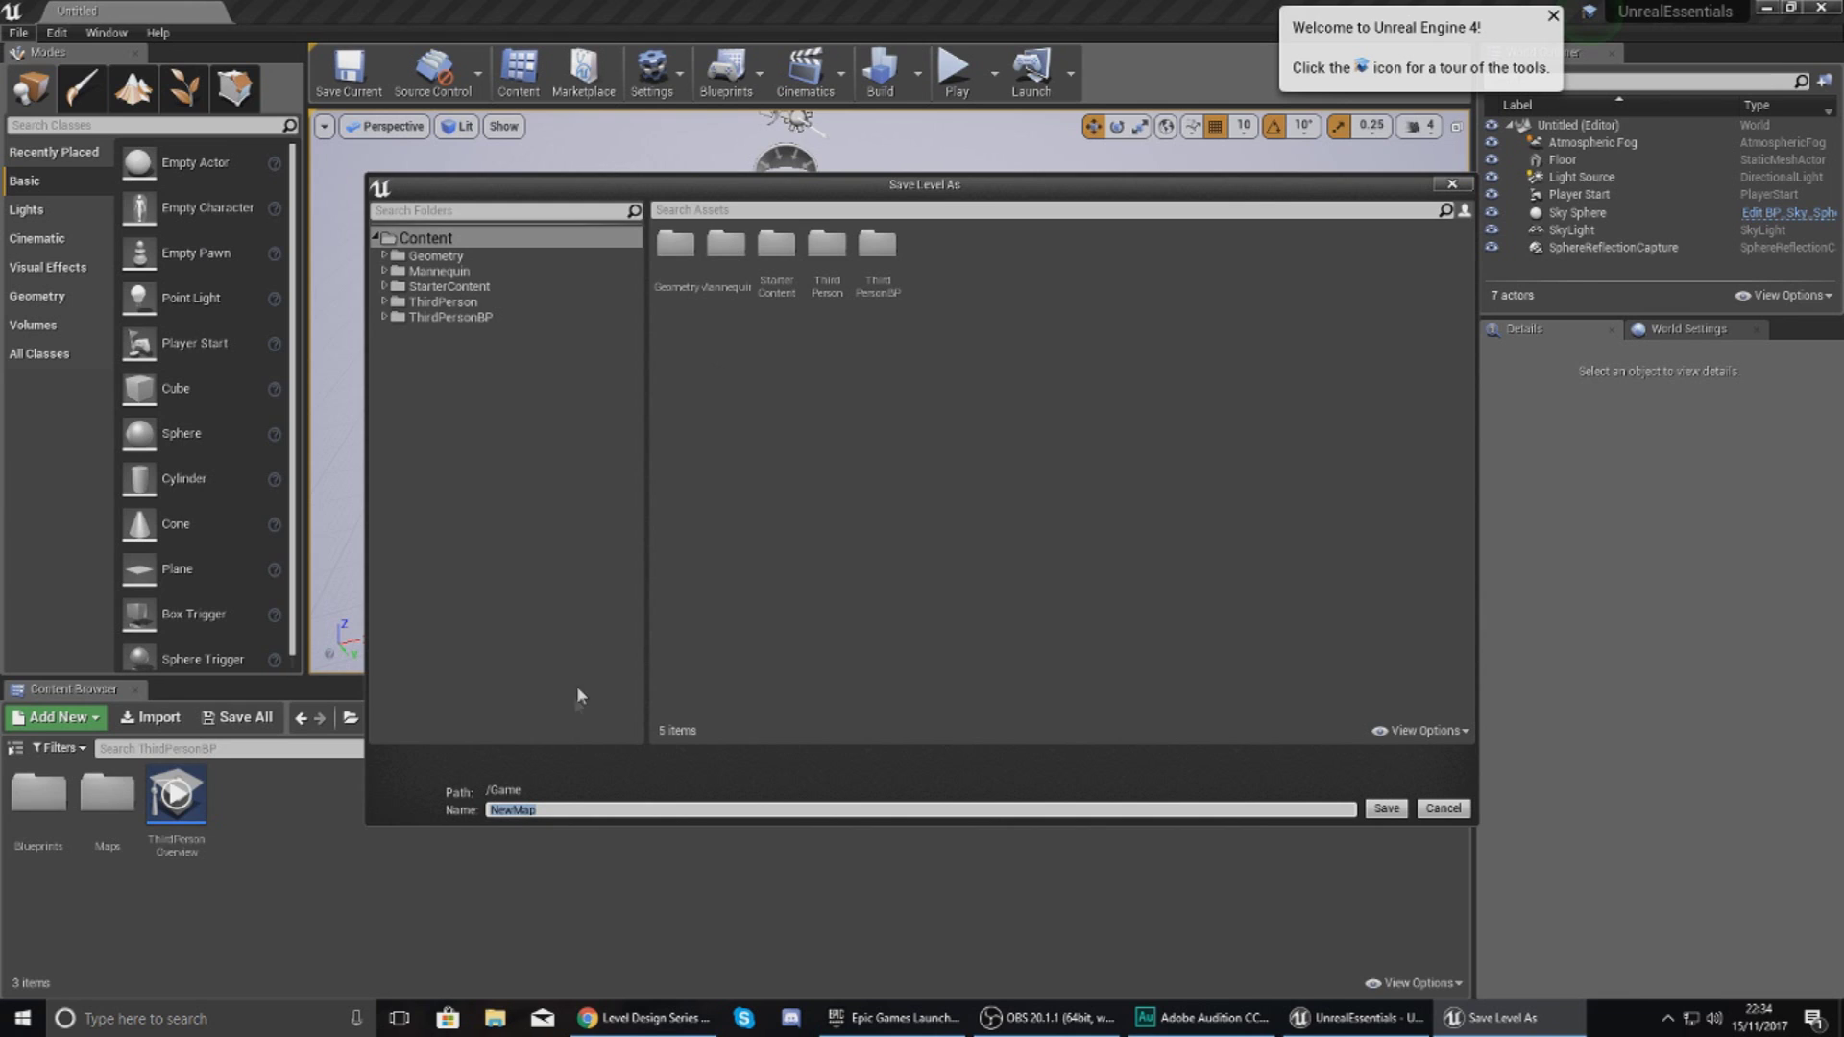
left_click_drag(539, 810, 510, 811)
type("EssentialsFirstLevel")
left_click(1383, 808)
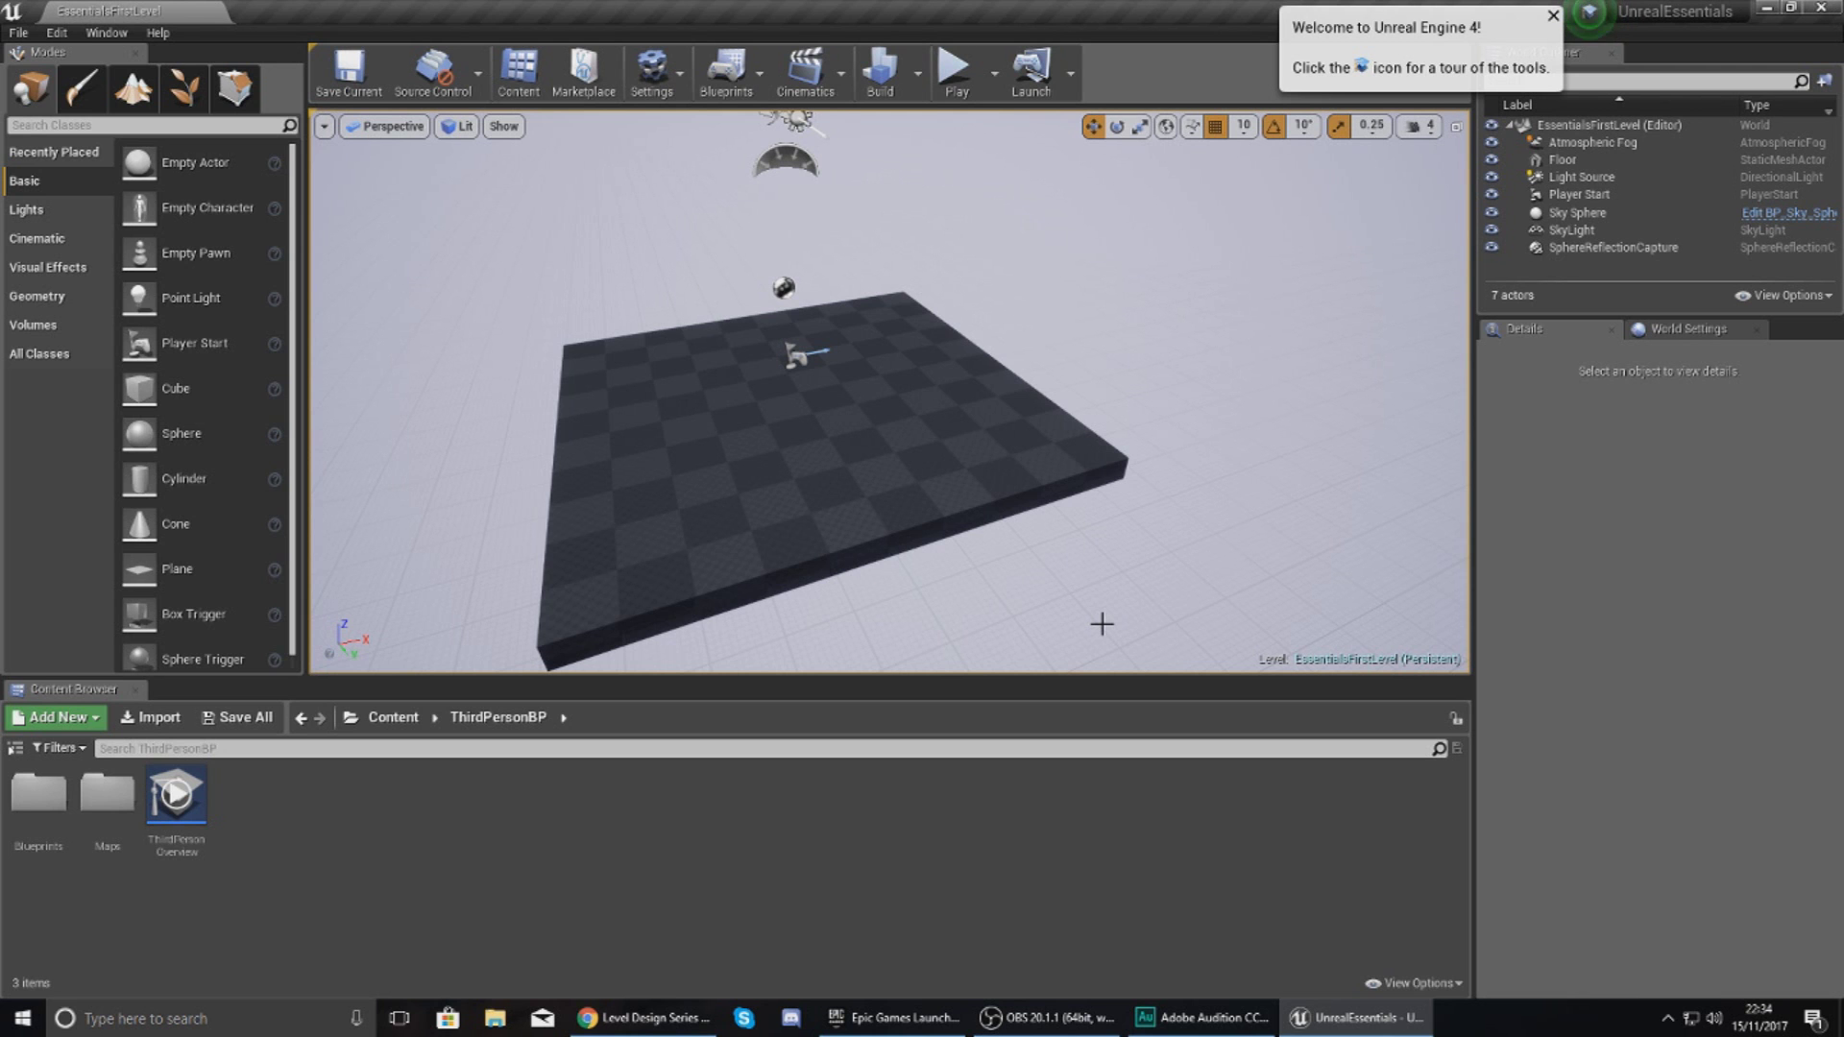
Check the Open Level list for EssentialsFirstLevel, then dismiss it without opening anything
right_click_drag(996, 551, 955, 538)
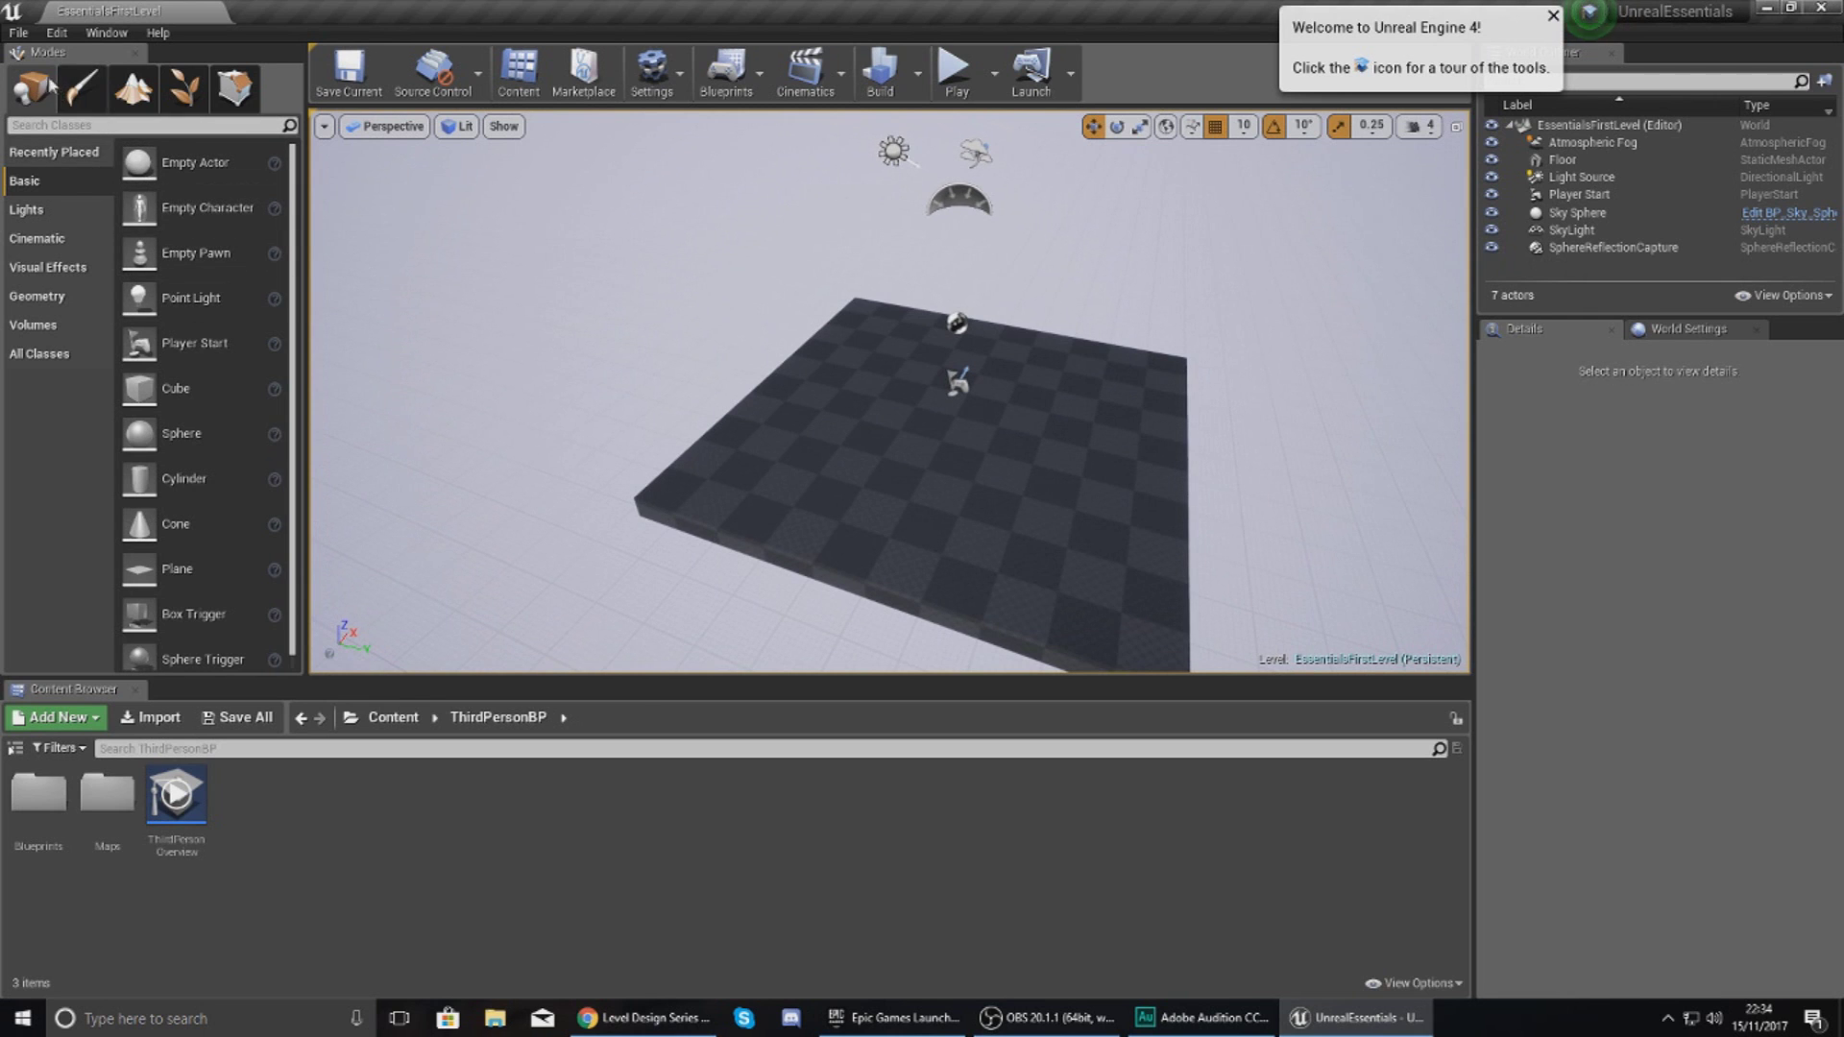
left_click(19, 34)
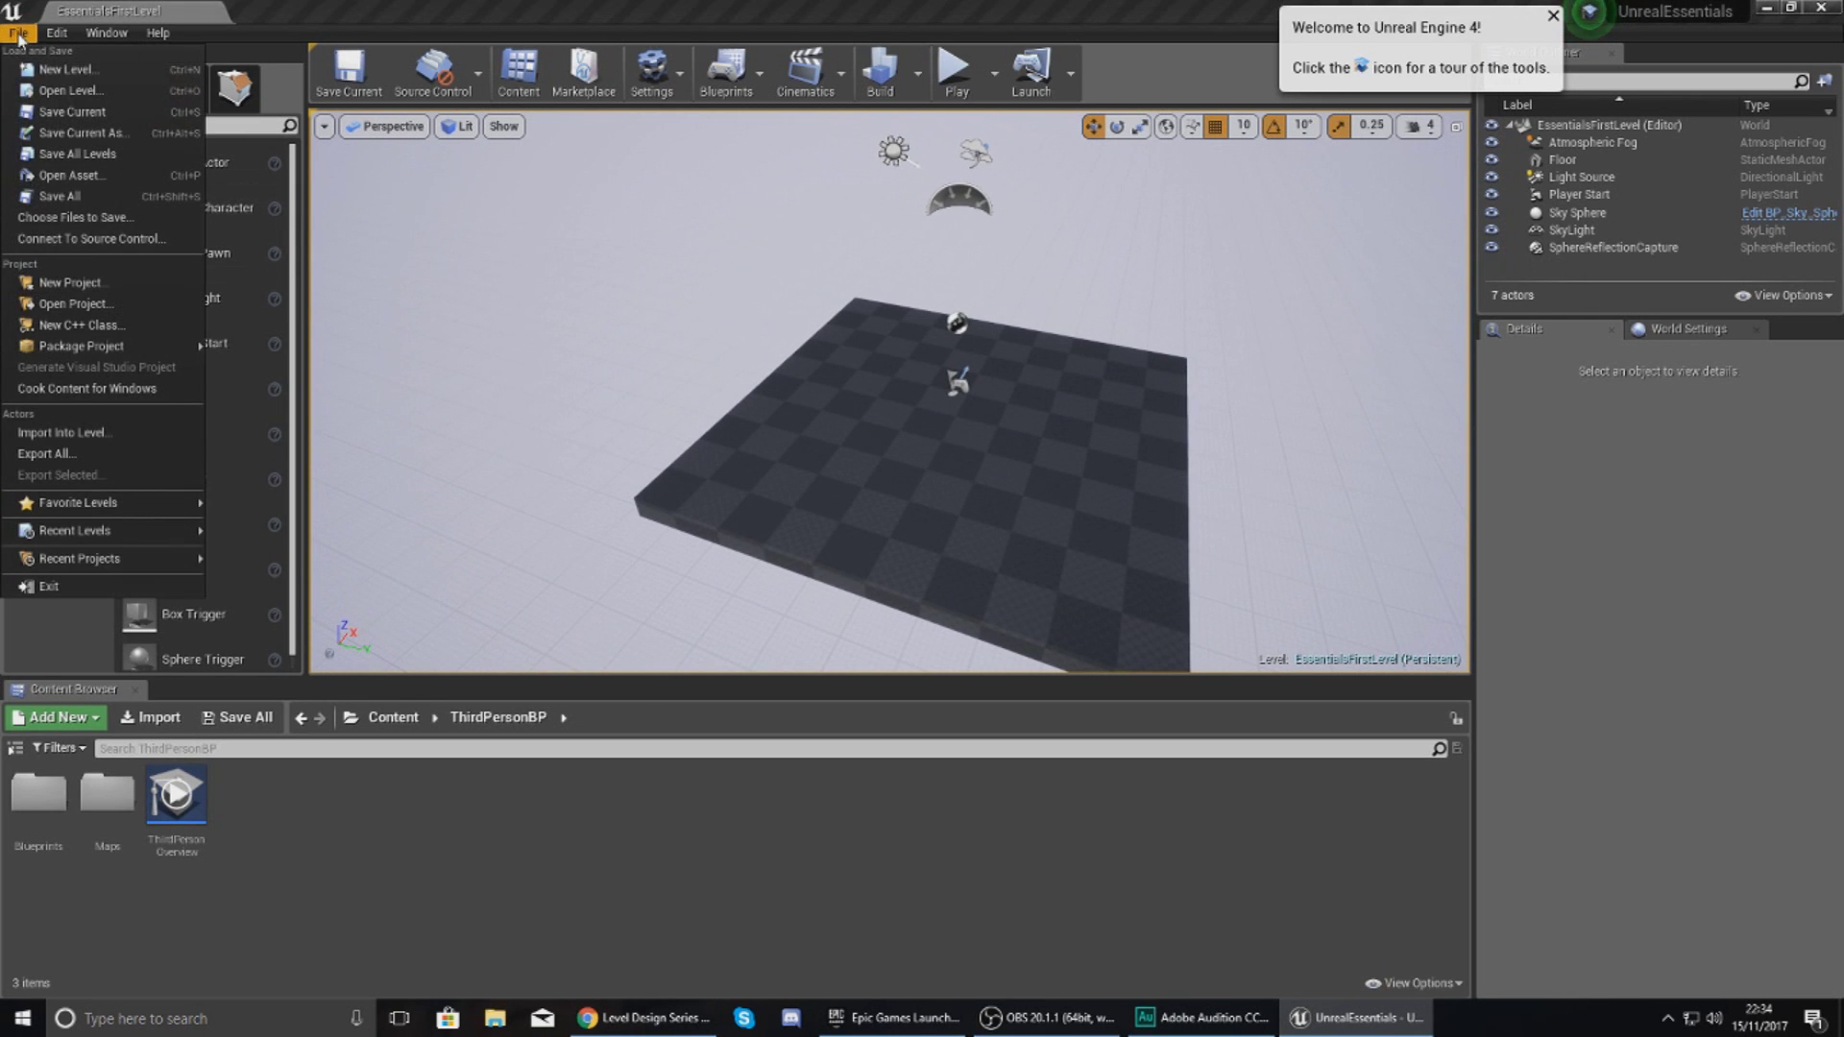
left_click(50, 92)
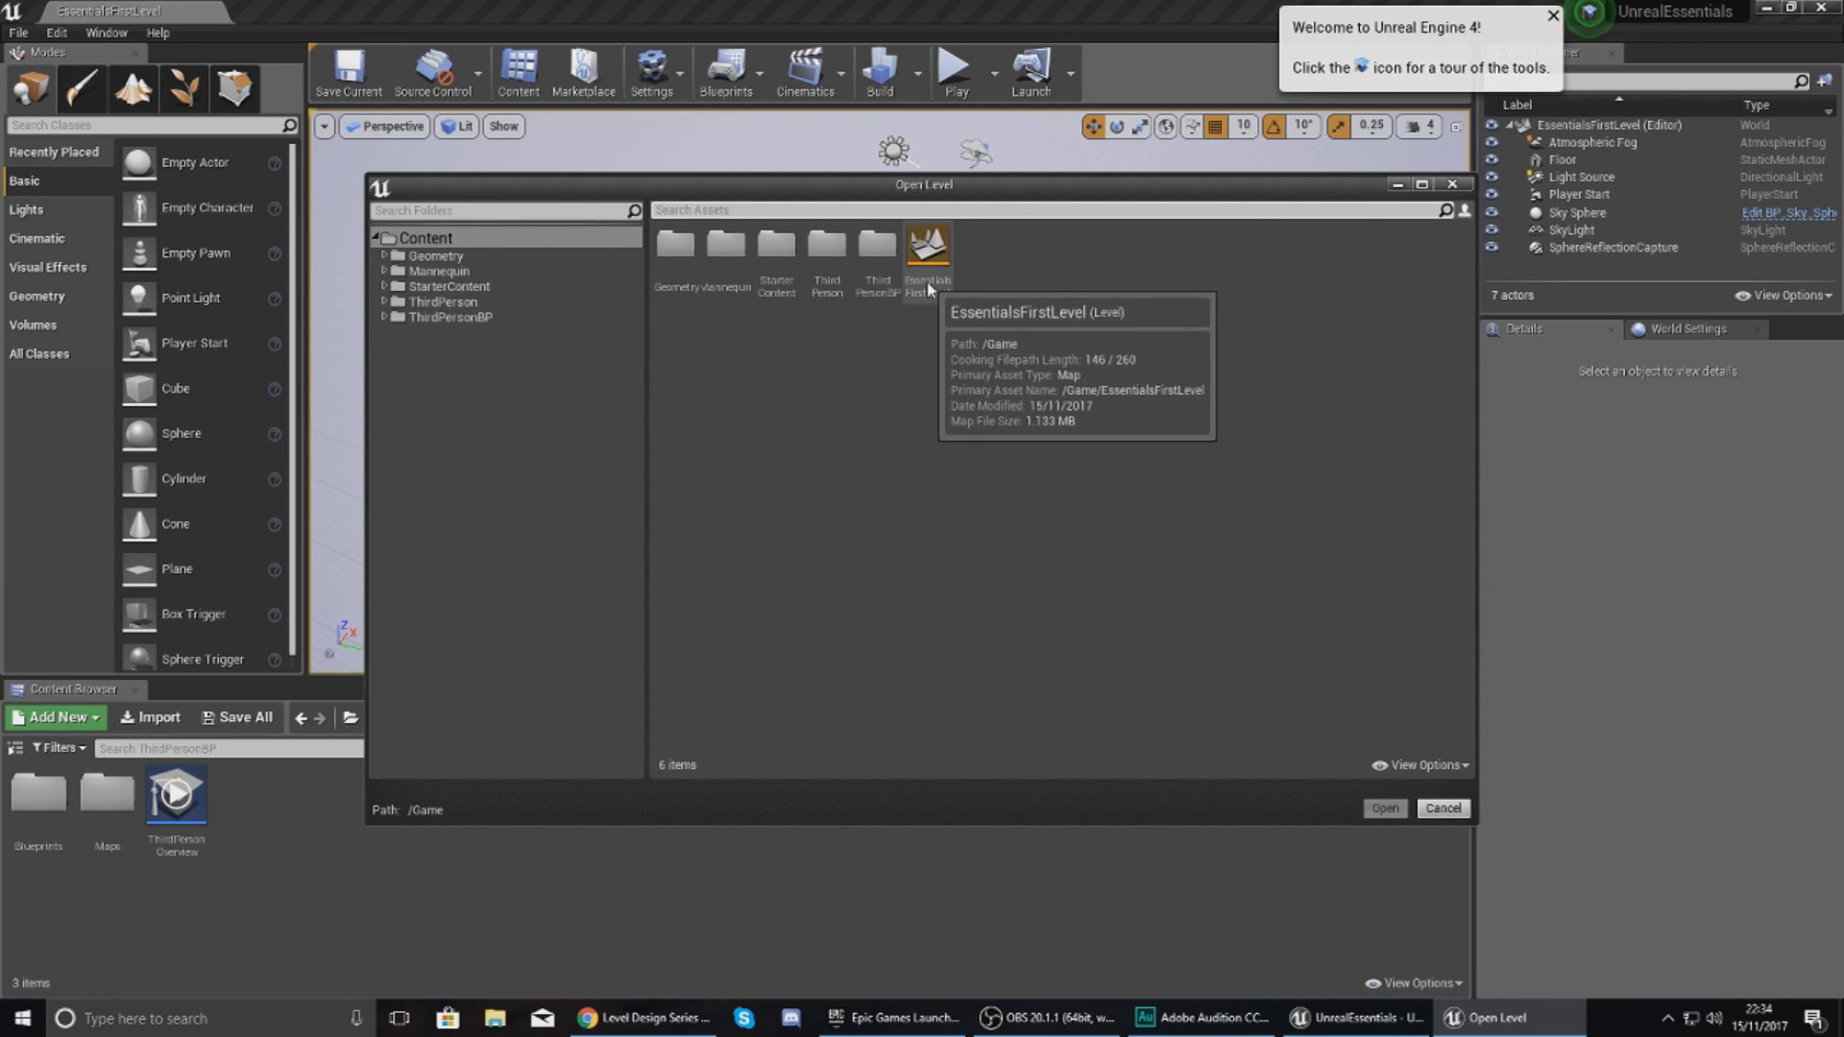
left_click(1442, 807)
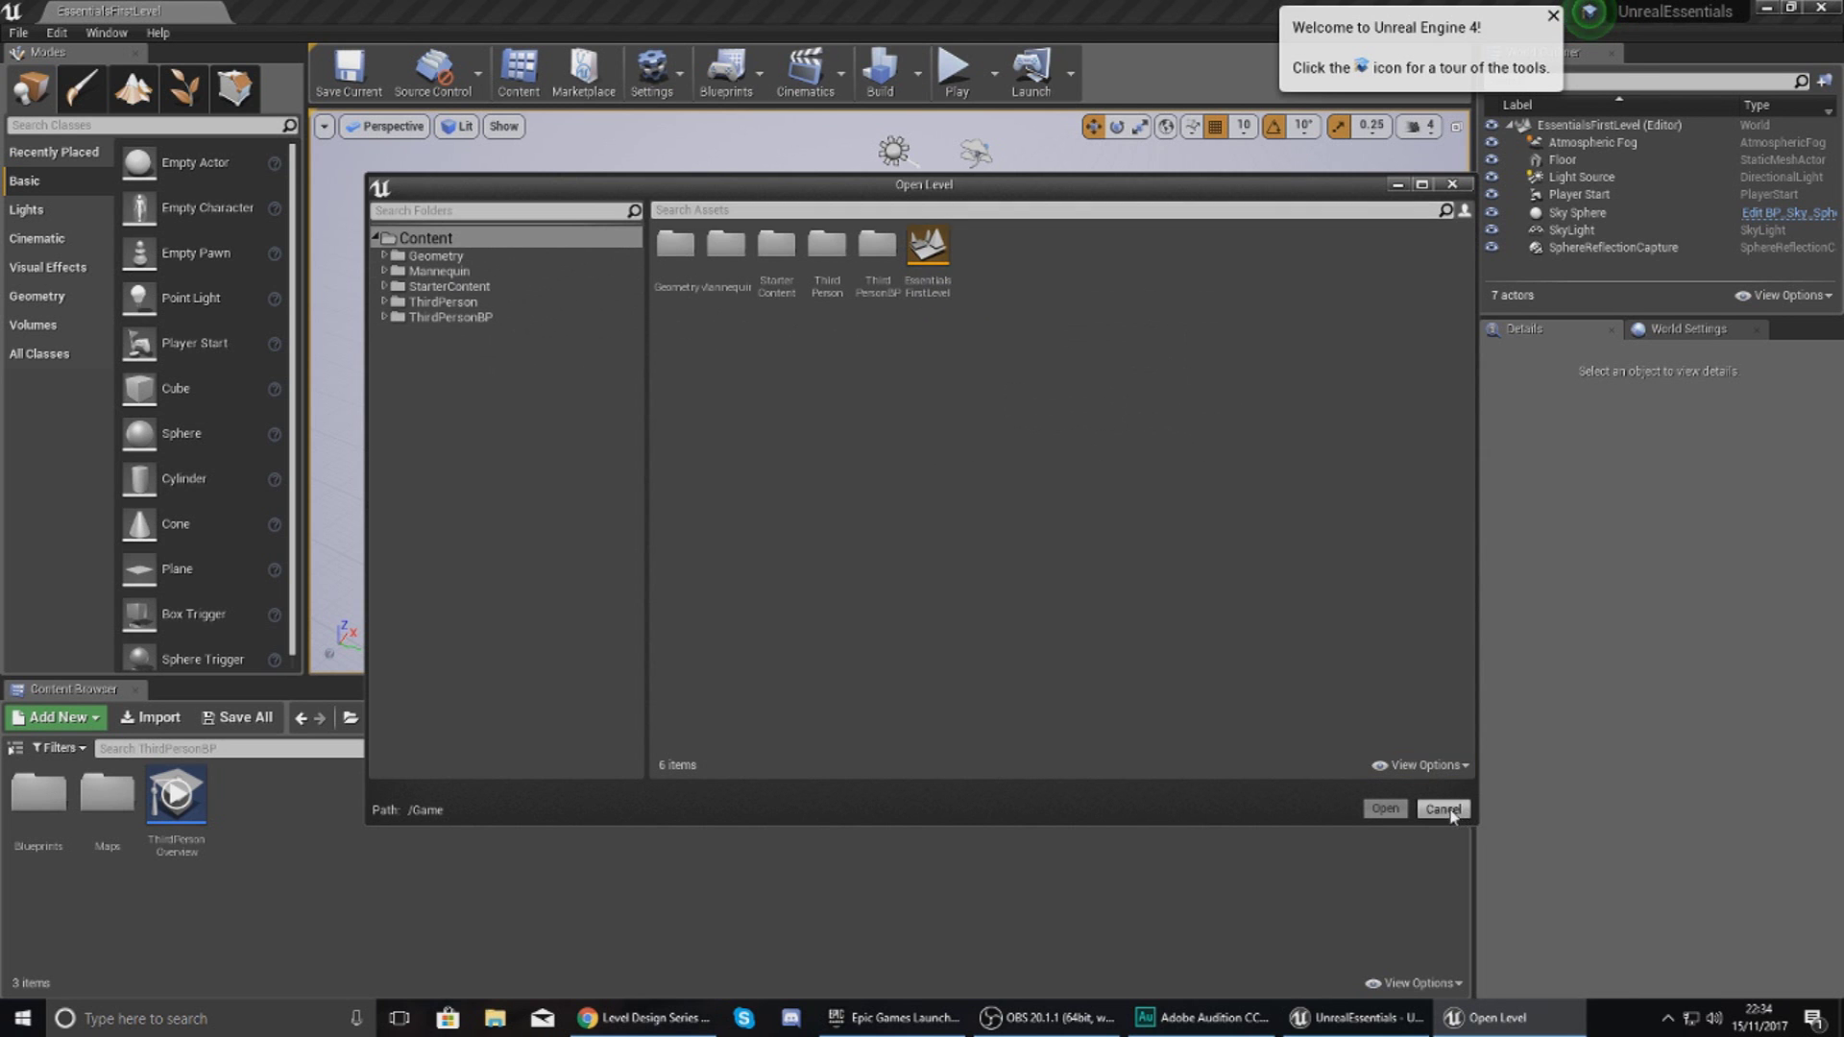
right_click_drag(893, 404, 845, 403)
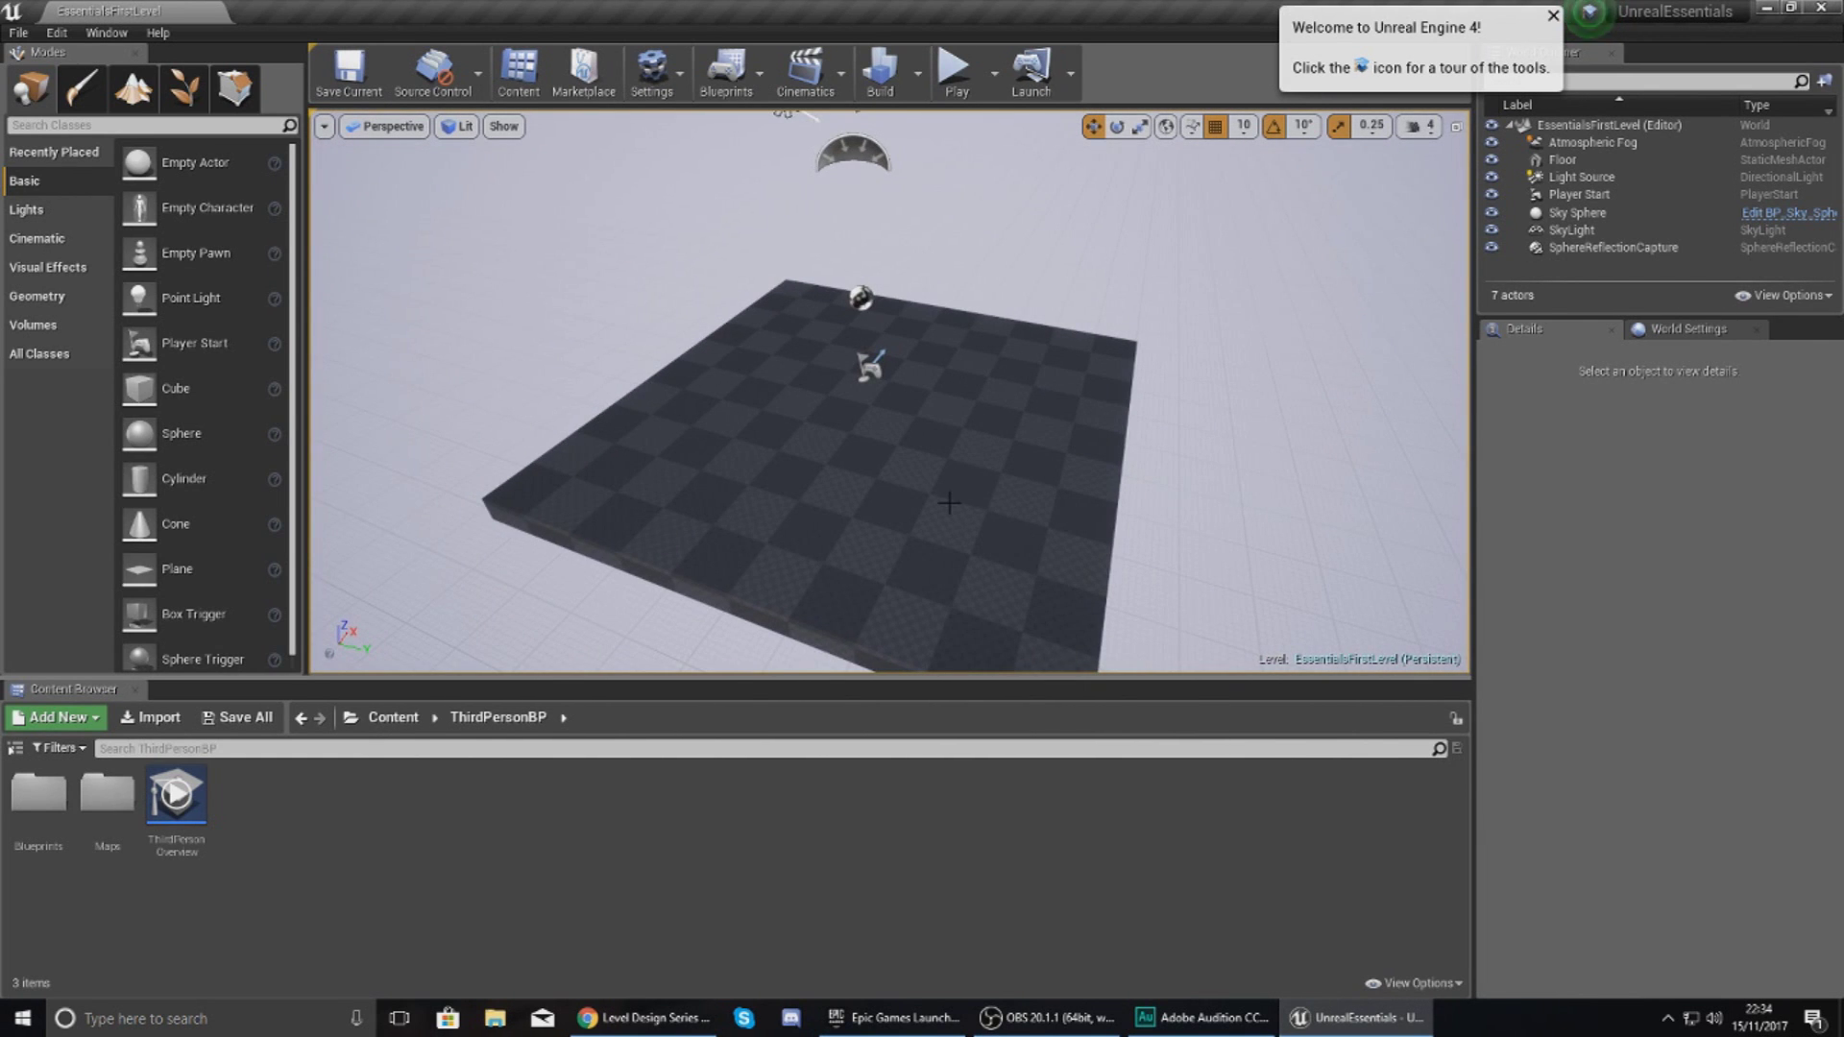